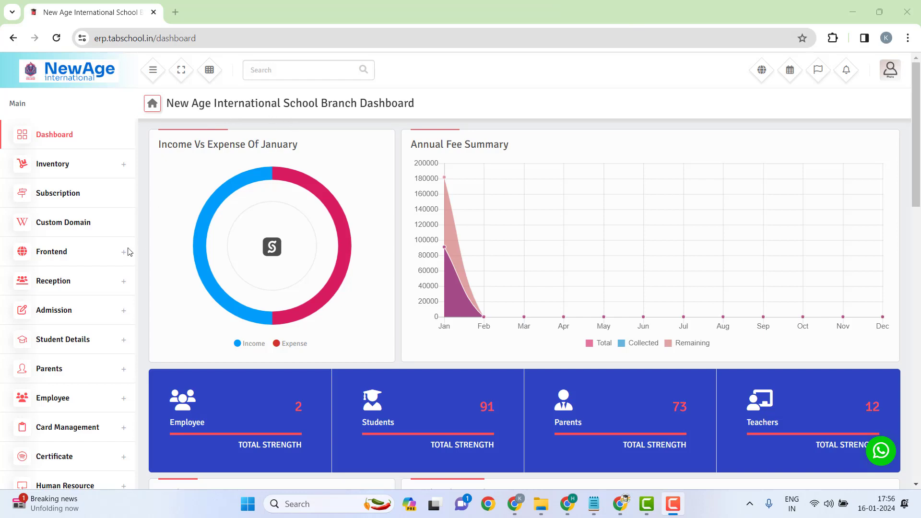
Step: Go to Academic > Class & Section > Control Classes in the sidebar
{"action": "scroll", "coordinate": [129, 252], "scroll_direction": "down", "scroll_amount": 2}
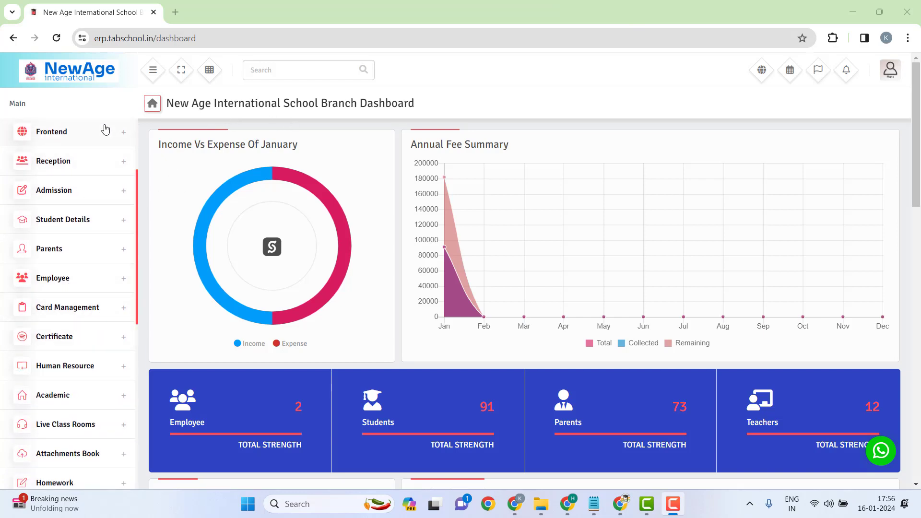
{"action": "scroll", "coordinate": [93, 323], "scroll_direction": "up", "scroll_amount": 2}
{"action": "scroll", "coordinate": [91, 331], "scroll_direction": "down", "scroll_amount": 1}
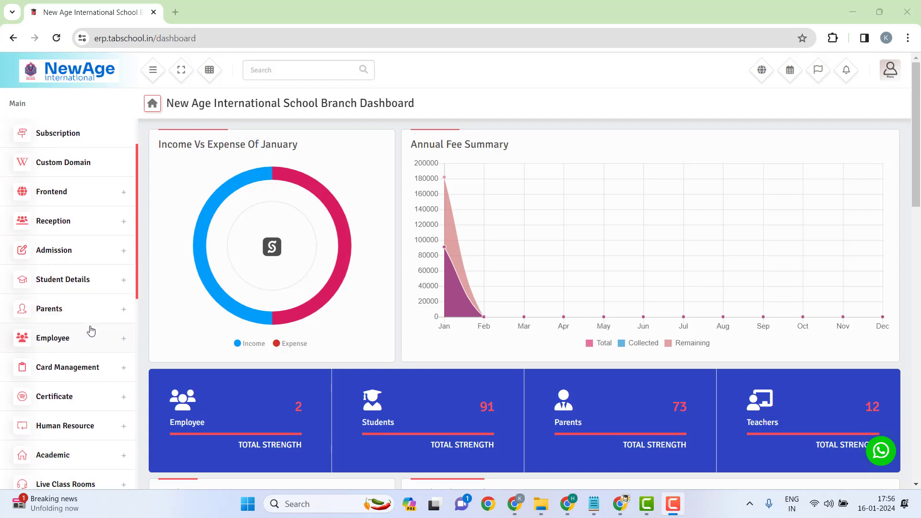
{"action": "scroll", "coordinate": [91, 331], "scroll_direction": "down", "scroll_amount": 1}
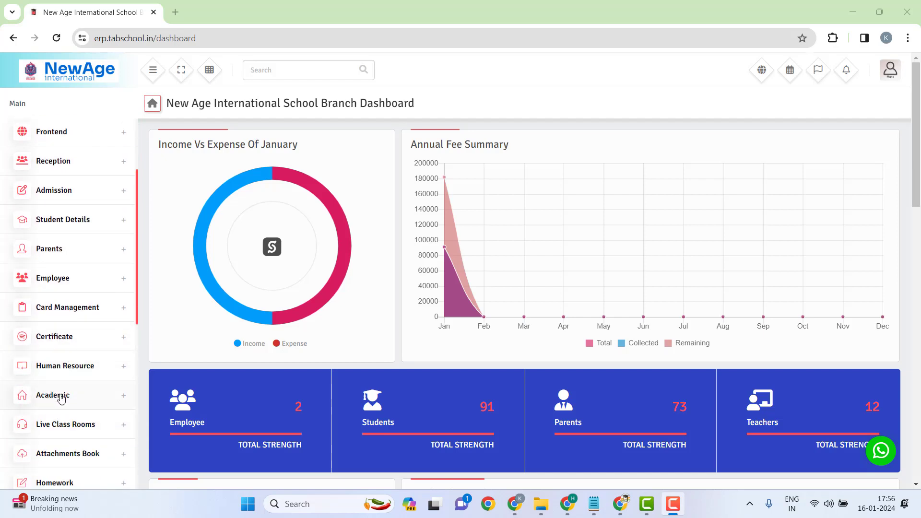
{"action": "scroll", "coordinate": [61, 398], "scroll_direction": "down", "scroll_amount": 2}
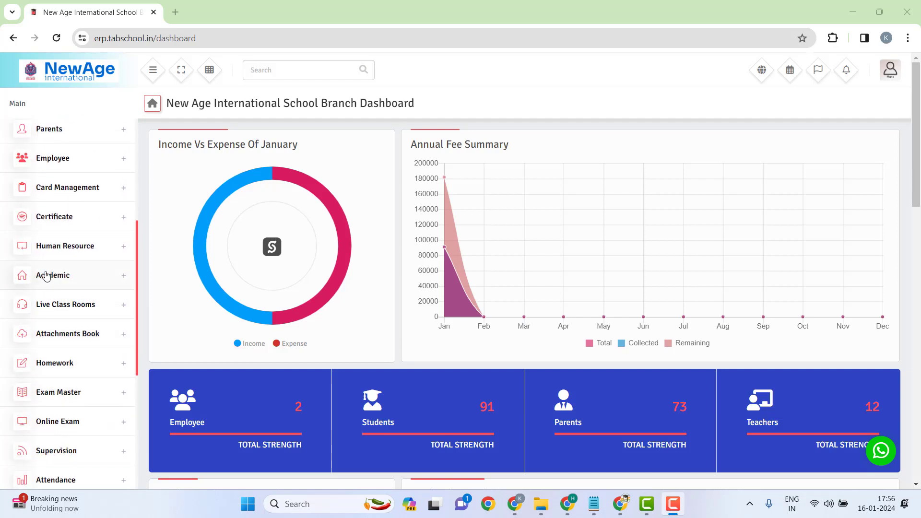
{"action": "left_click", "coordinate": [46, 277]}
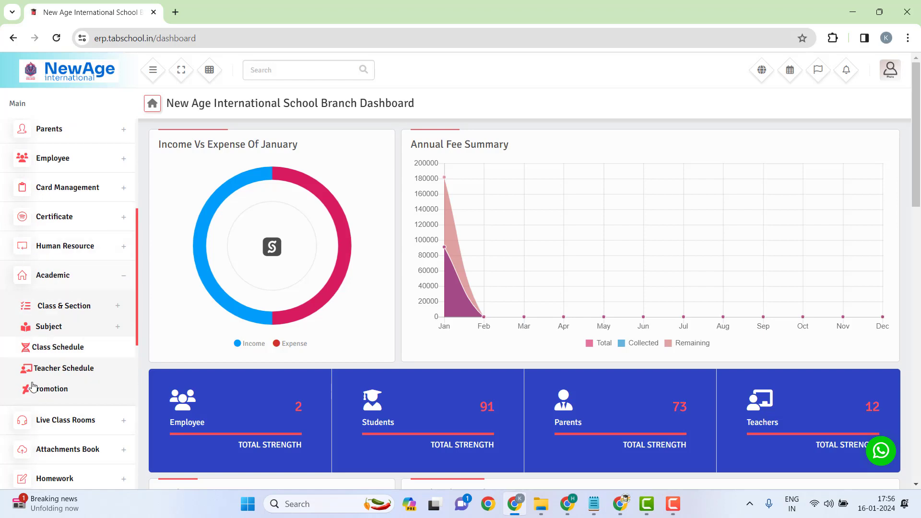
{"action": "left_click", "coordinate": [71, 307]}
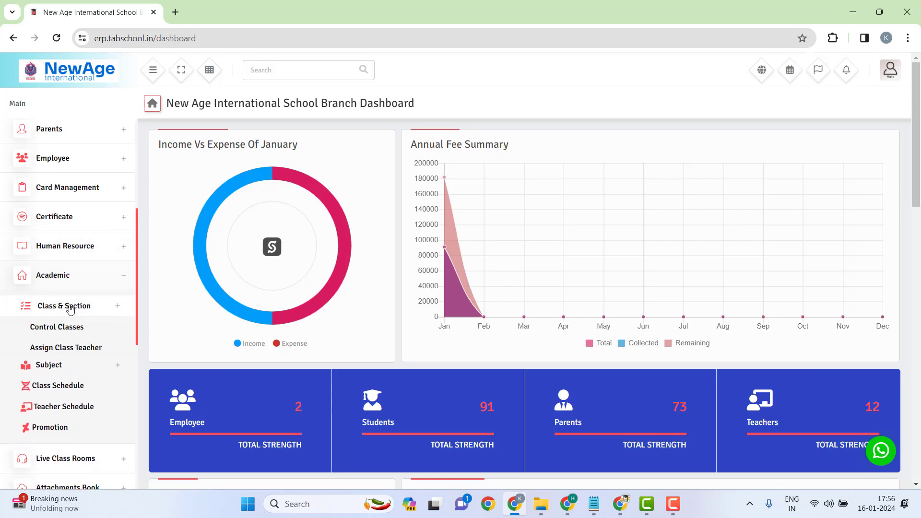
{"action": "left_click", "coordinate": [71, 307]}
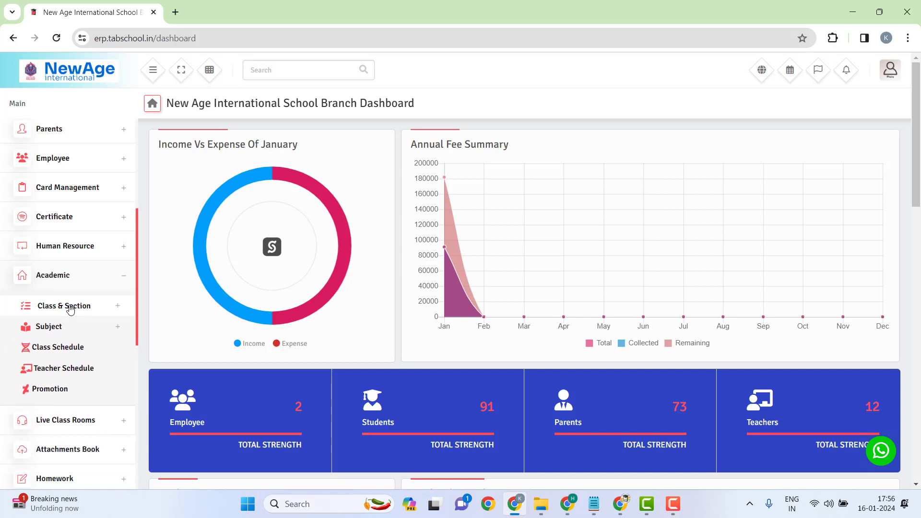
{"action": "left_click", "coordinate": [70, 307]}
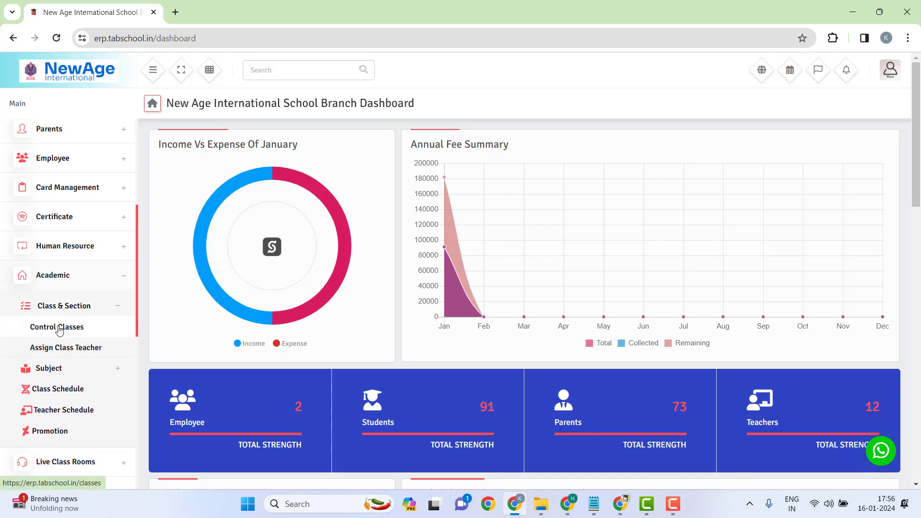
{"action": "left_click", "coordinate": [59, 328]}
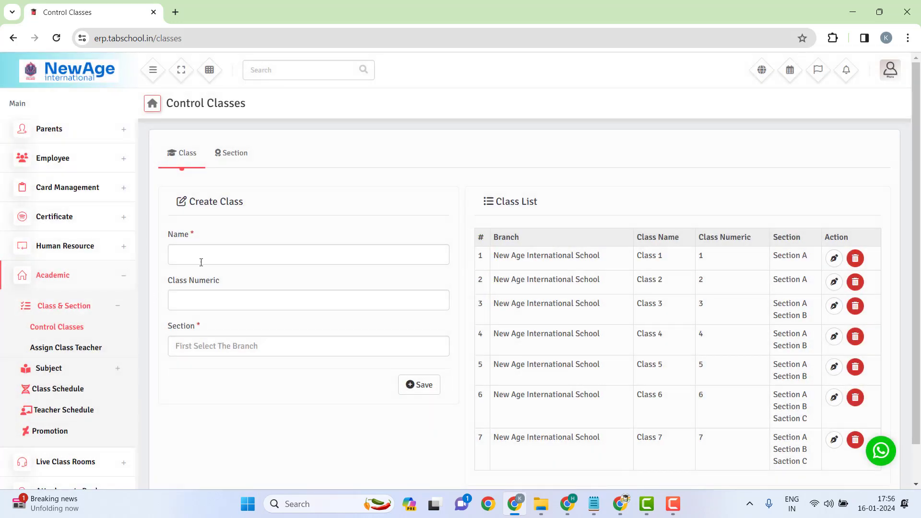
Step: Highlight the Class 1–7 rows and their assigned sections in the class list
{"action": "left_click_drag", "start_coordinate": [525, 254], "coordinate": [730, 458]}
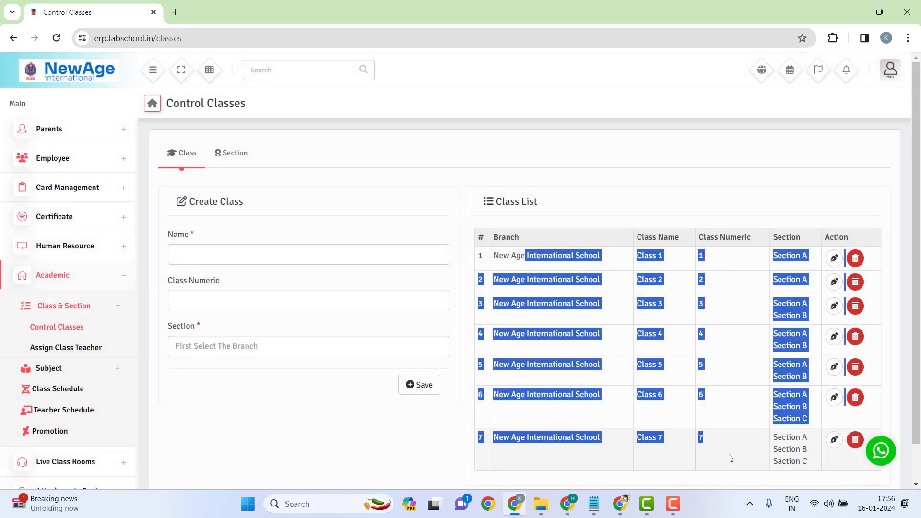
{"action": "left_click", "coordinate": [729, 455]}
{"action": "left_click_drag", "start_coordinate": [772, 254], "coordinate": [831, 421]}
{"action": "left_click", "coordinate": [752, 312]}
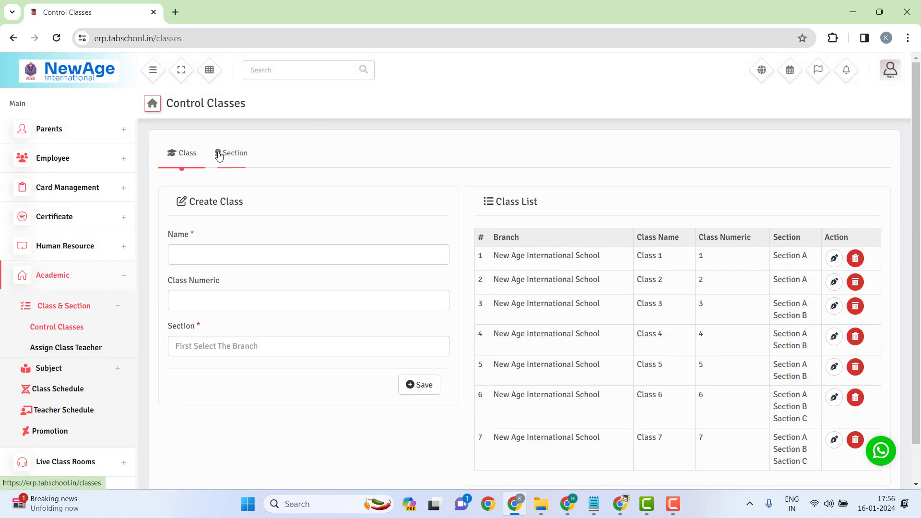
Step: Open the Section page and change Section A's capacity from 20 to 30
{"action": "left_click", "coordinate": [235, 161]}
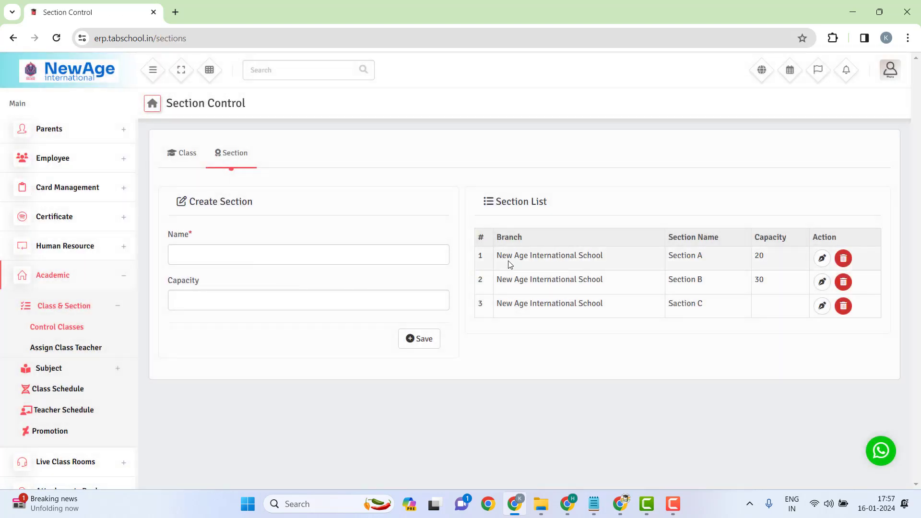
{"action": "left_click_drag", "start_coordinate": [669, 260], "coordinate": [711, 264]}
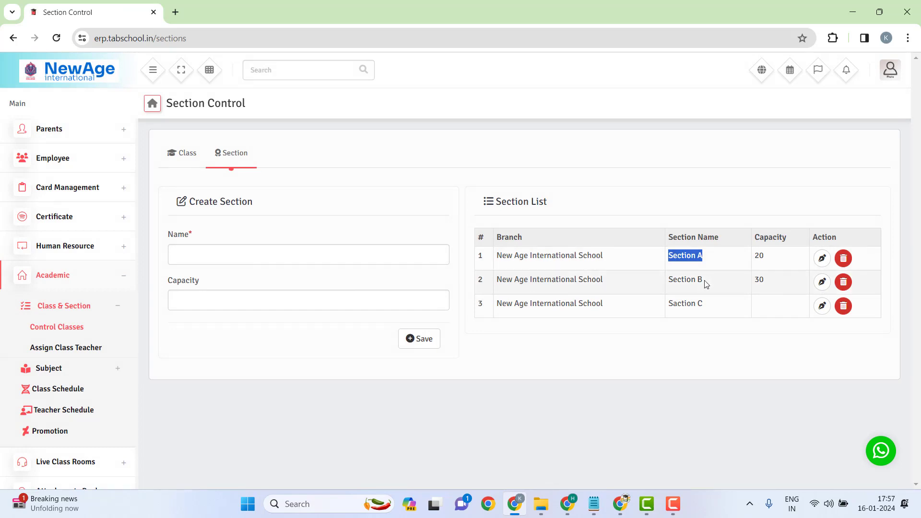
{"action": "left_click", "coordinate": [704, 281]}
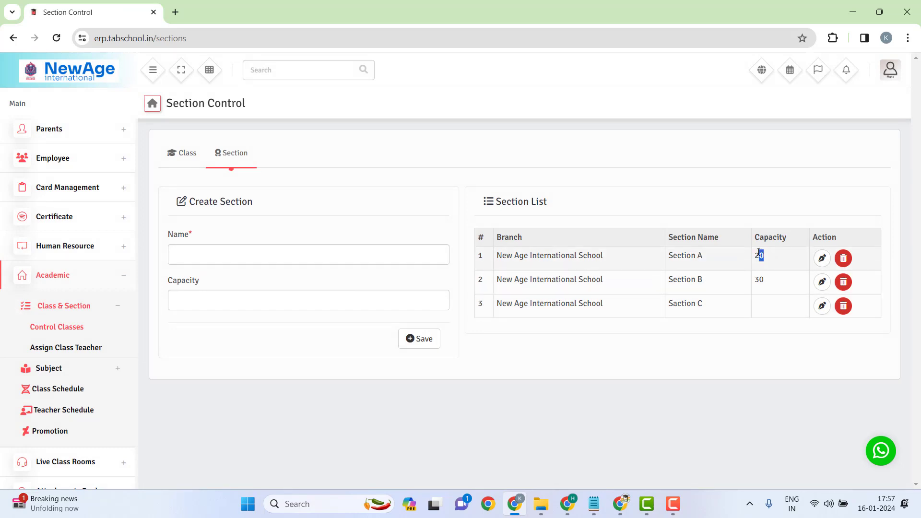
{"action": "left_click_drag", "start_coordinate": [764, 254], "coordinate": [747, 261]}
{"action": "left_click", "coordinate": [741, 263]}
{"action": "left_click", "coordinate": [822, 259]}
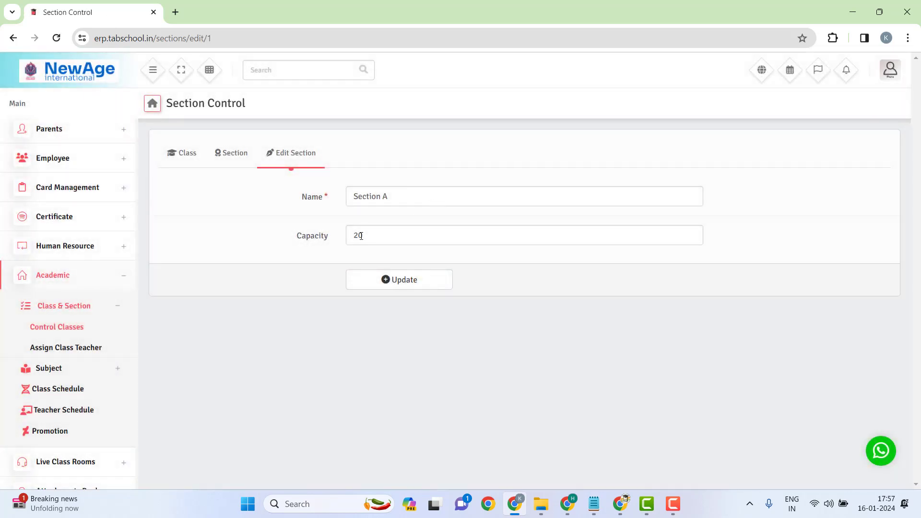
{"action": "left_click_drag", "start_coordinate": [361, 235], "coordinate": [339, 240]}
{"action": "type", "text": "3"}
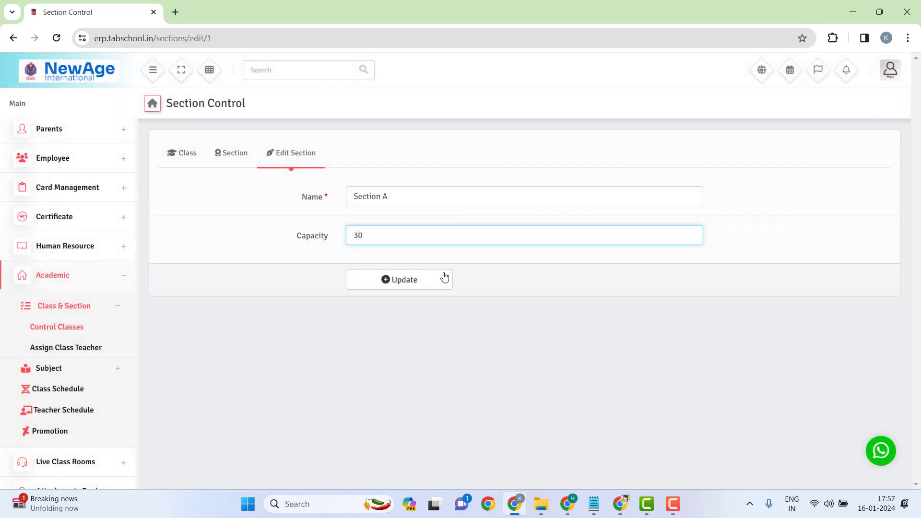
{"action": "left_click", "coordinate": [422, 283]}
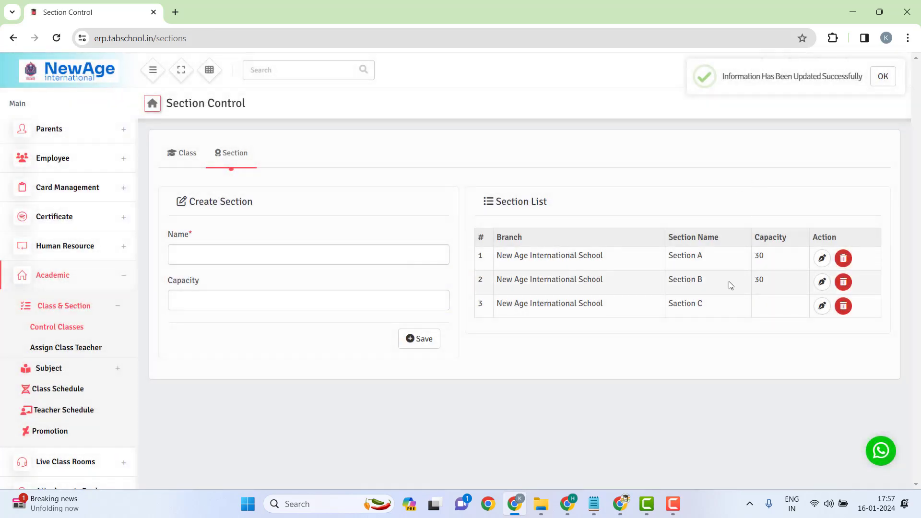
Step: Set Saction C's capacity to 30 and correct its name to Section C
{"action": "left_click", "coordinate": [821, 305]}
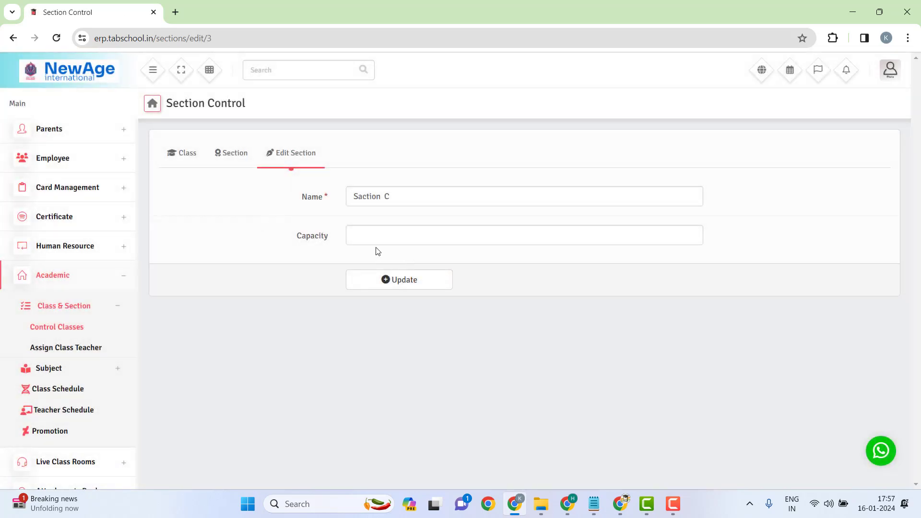
{"action": "left_click", "coordinate": [371, 236]}
{"action": "type", "text": "3"}
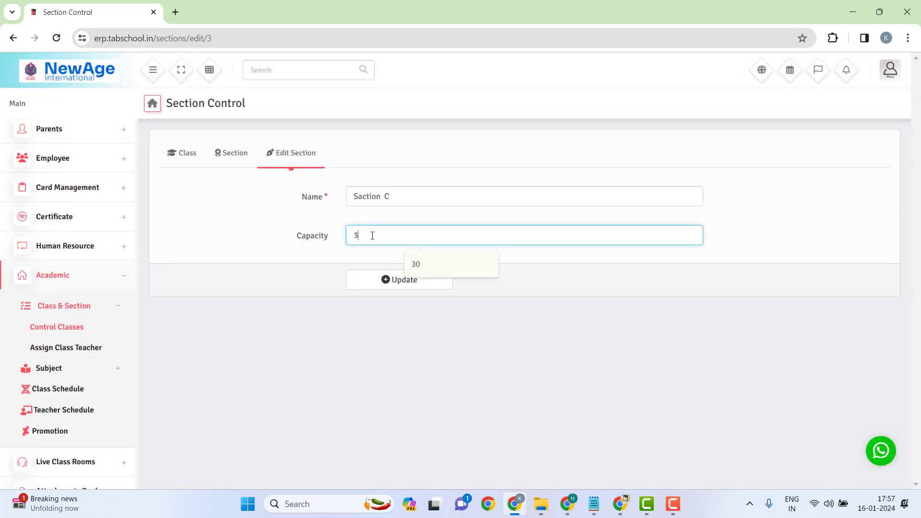
{"action": "type", "text": "0"}
{"action": "left_click", "coordinate": [405, 279]}
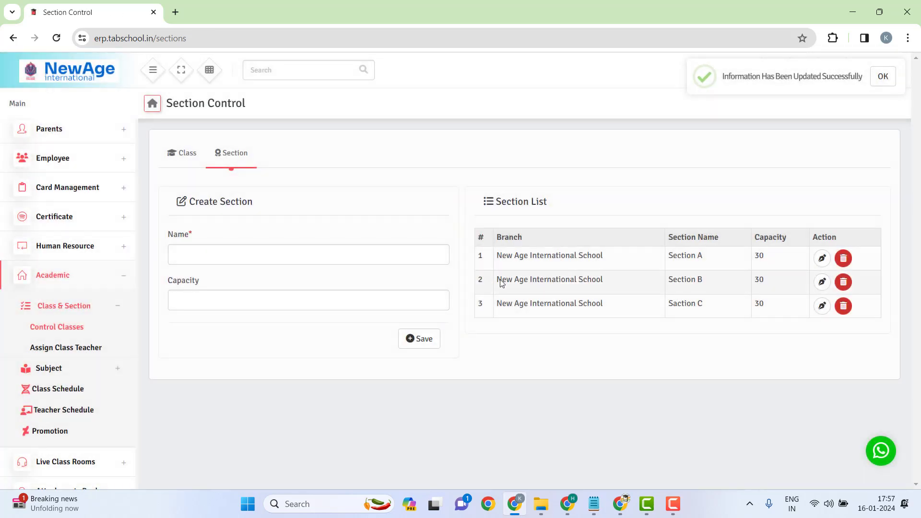
{"action": "left_click", "coordinate": [821, 307]}
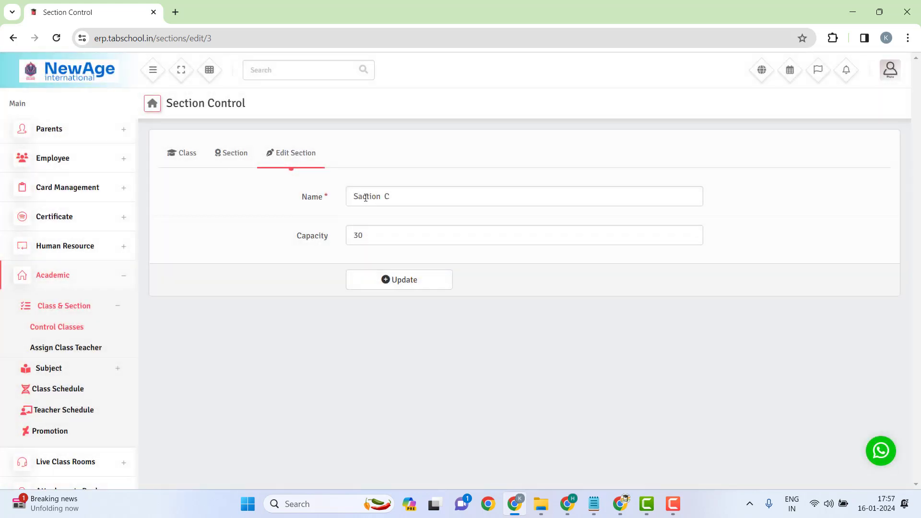
{"action": "double_click", "coordinate": [366, 198]}
{"action": "left_click", "coordinate": [364, 196]}
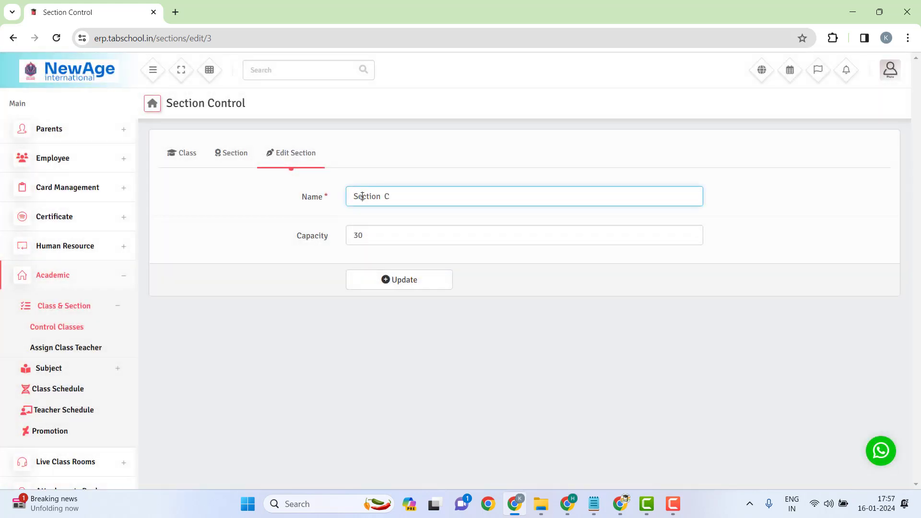
{"action": "left_click", "coordinate": [399, 286]}
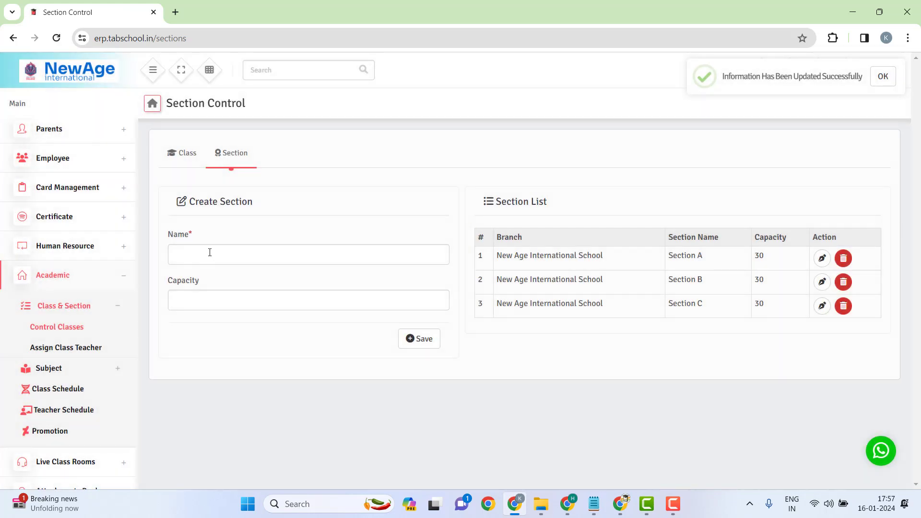
Step: Create a new Section D with capacity 30
{"action": "left_click", "coordinate": [209, 252]}
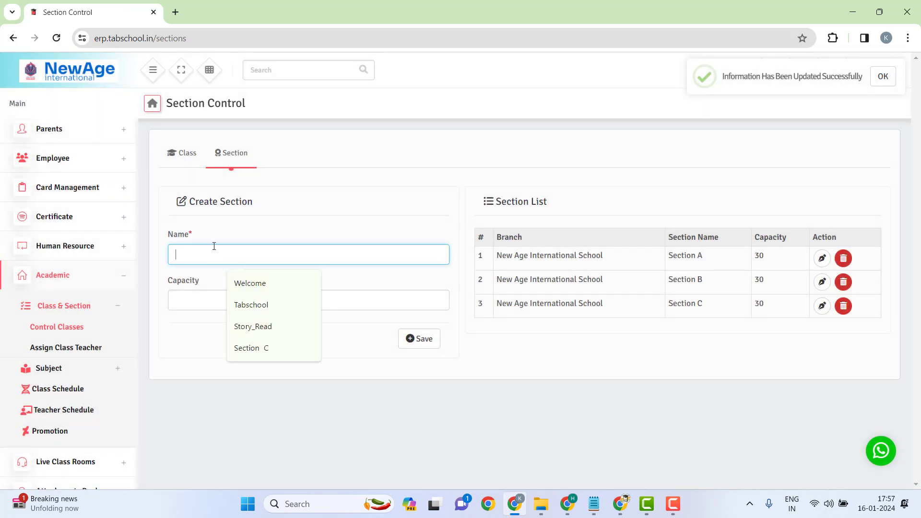
{"action": "type", "text": "Sectio"}
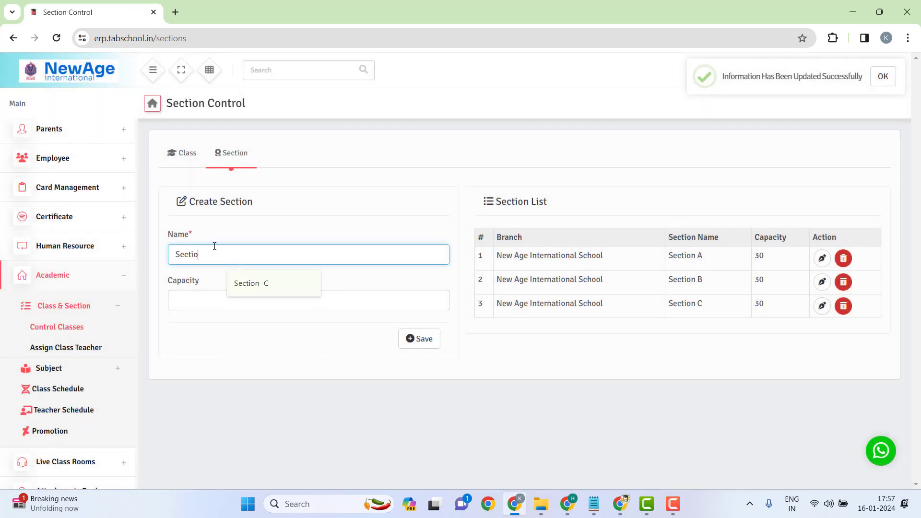
{"action": "type", "text": "n D"}
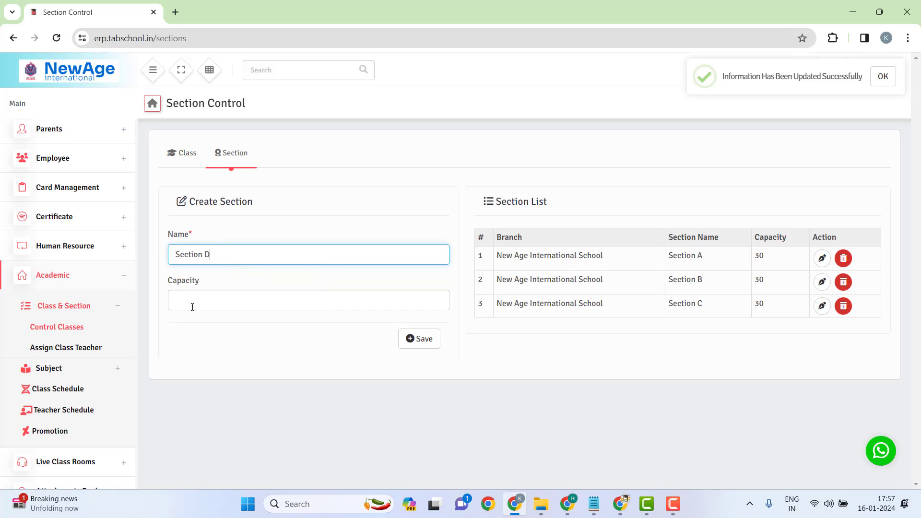
{"action": "left_click", "coordinate": [197, 303]}
{"action": "type", "text": "30"}
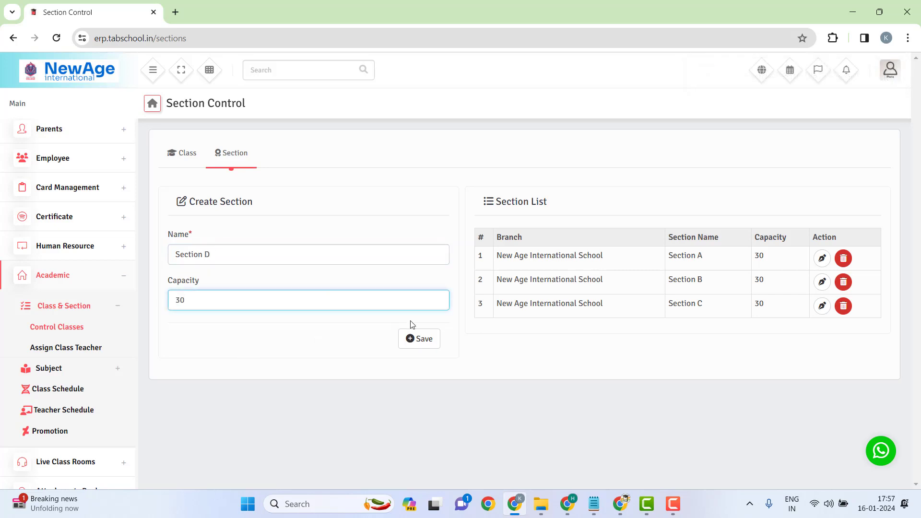
{"action": "left_click", "coordinate": [418, 335]}
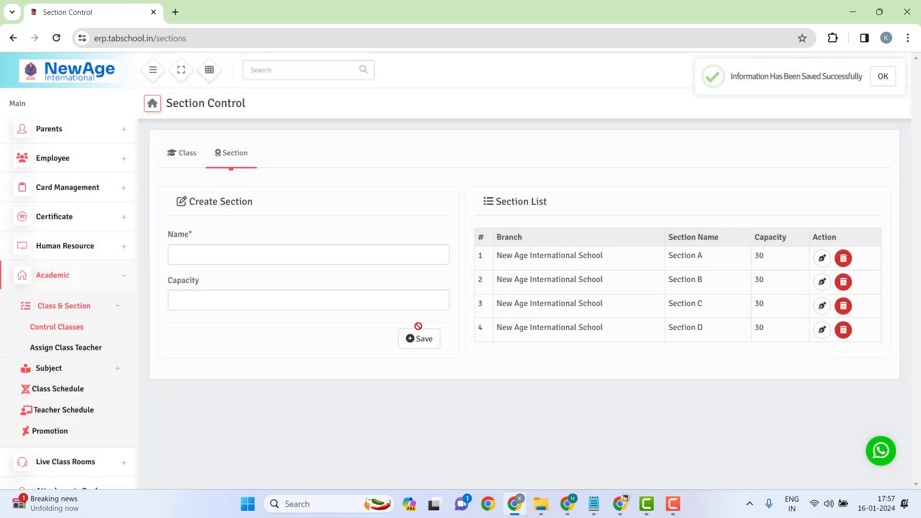
Step: Create a new Section E with capacity 30
{"action": "left_click", "coordinate": [219, 251]}
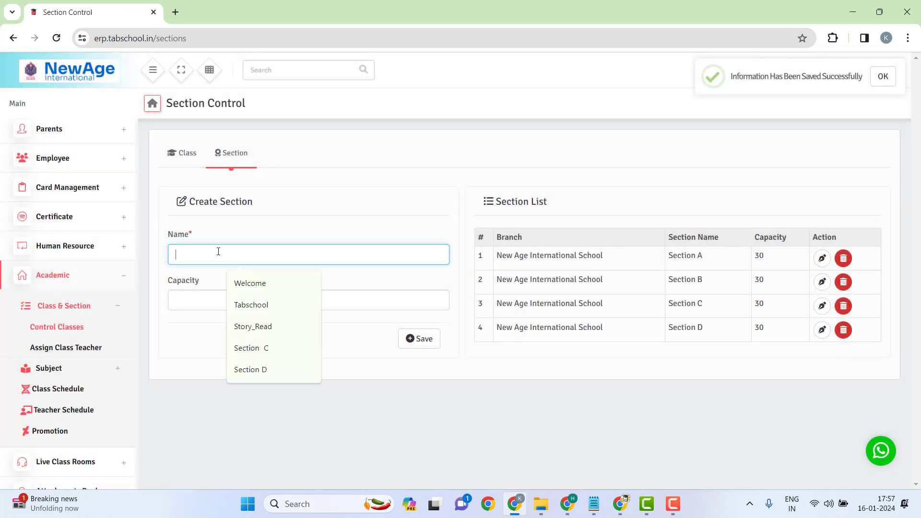
{"action": "type", "text": "Section "}
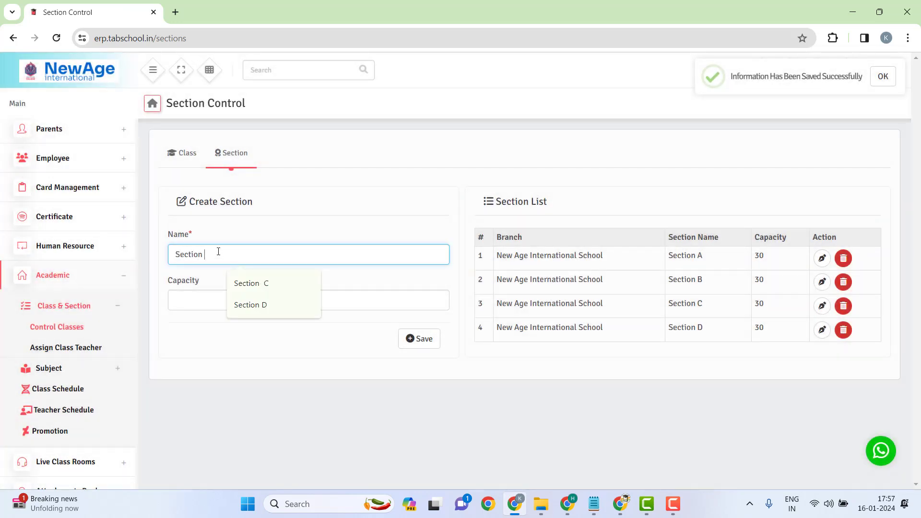
{"action": "type", "text": "E"}
{"action": "type", "text": "2"}
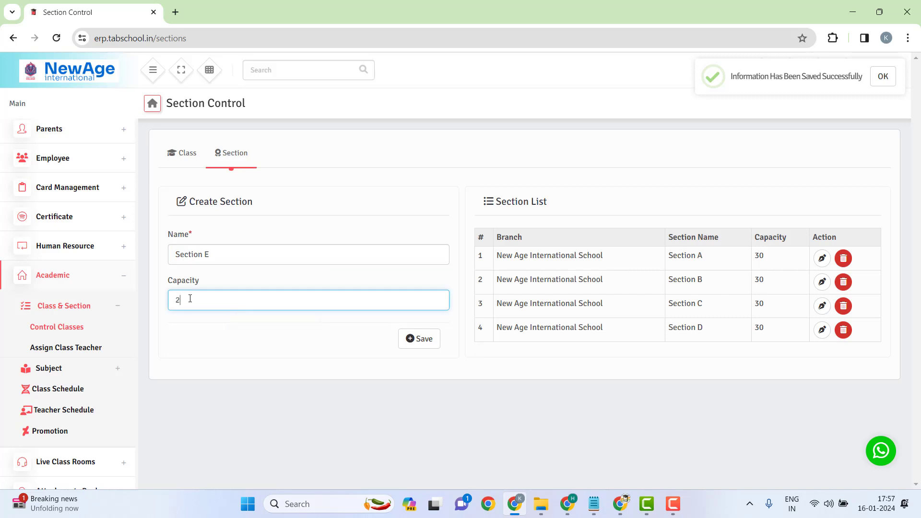
{"action": "key", "text": "BackSpace"}
{"action": "type", "text": "30"}
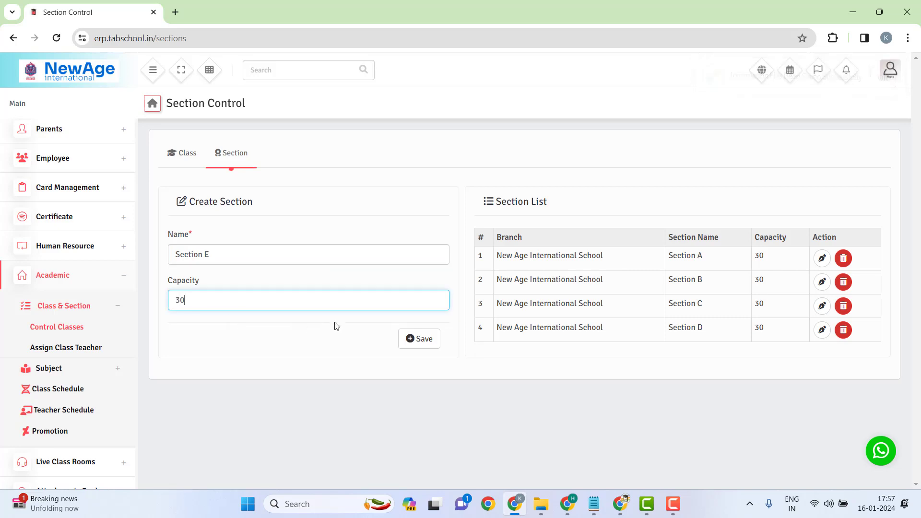
{"action": "left_click", "coordinate": [414, 337]}
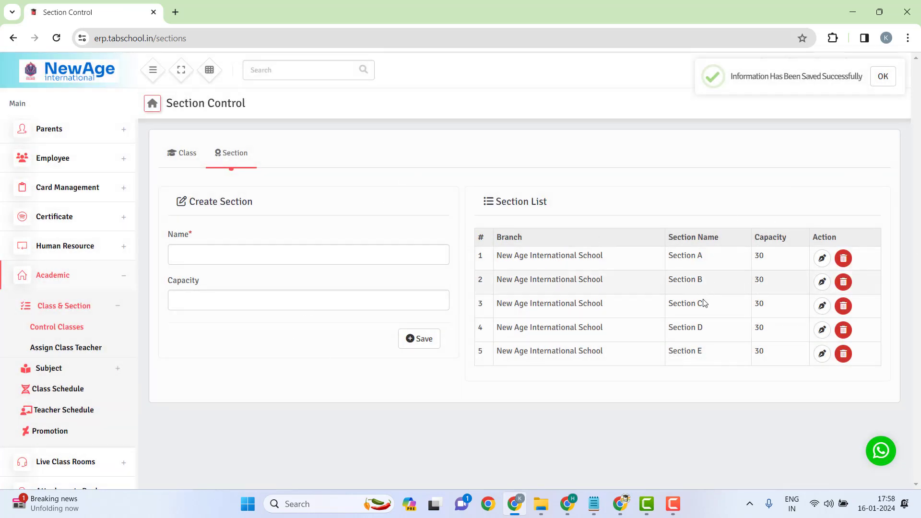
{"action": "left_click", "coordinate": [174, 162]}
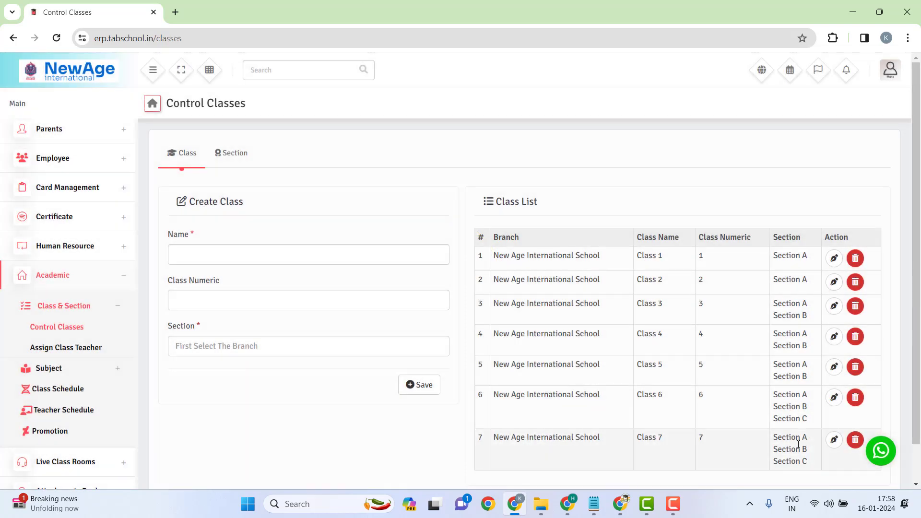
Step: Enter the class name Class 8 with class numeric 8
{"action": "left_click", "coordinate": [232, 256]}
{"action": "type", "text": "Class"}
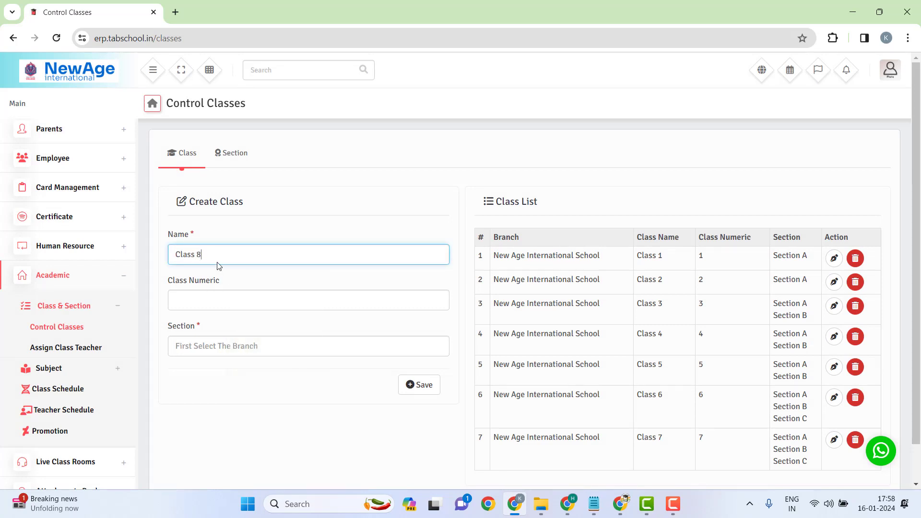
{"action": "left_click", "coordinate": [194, 301]}
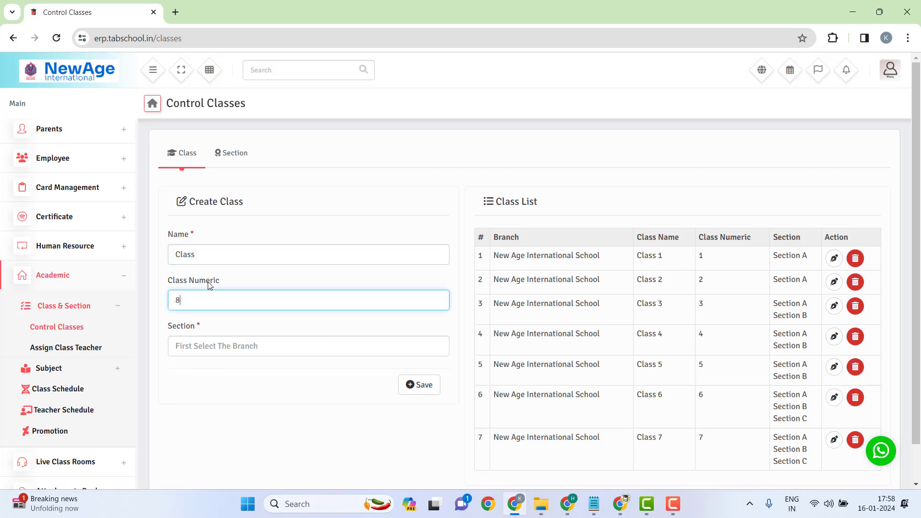
{"action": "left_click", "coordinate": [229, 257]}
Step: Assign Sections A, B, C, D and E to Class 8 and save it
{"action": "left_click", "coordinate": [200, 342]}
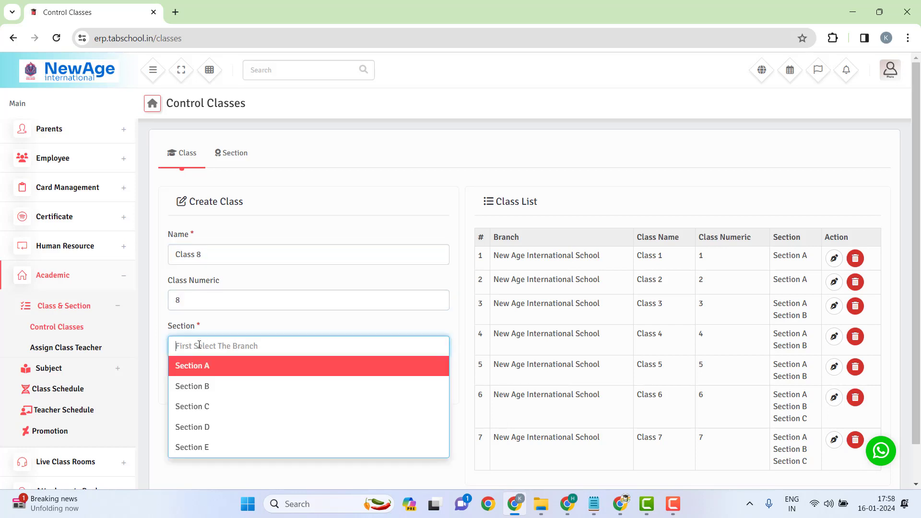
{"action": "left_click", "coordinate": [203, 364]}
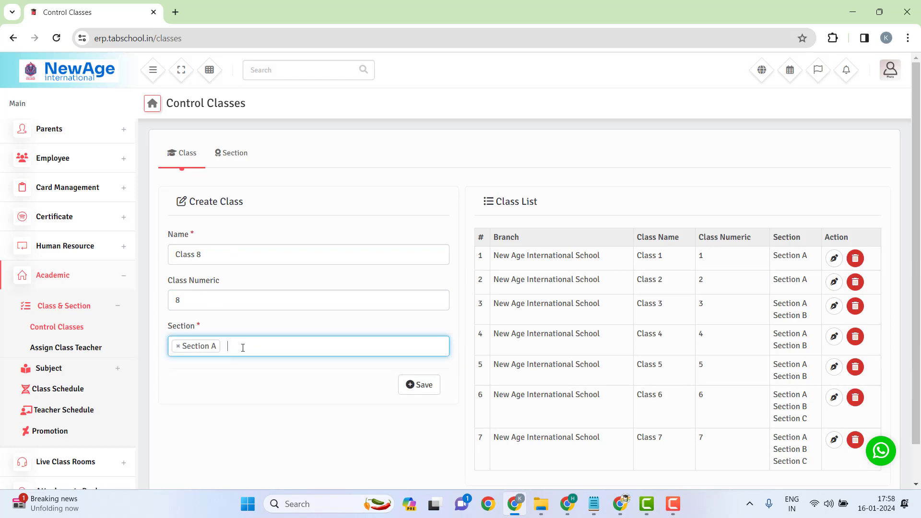
{"action": "left_click", "coordinate": [242, 345]}
{"action": "left_click", "coordinate": [238, 387]}
{"action": "left_click", "coordinate": [290, 352]}
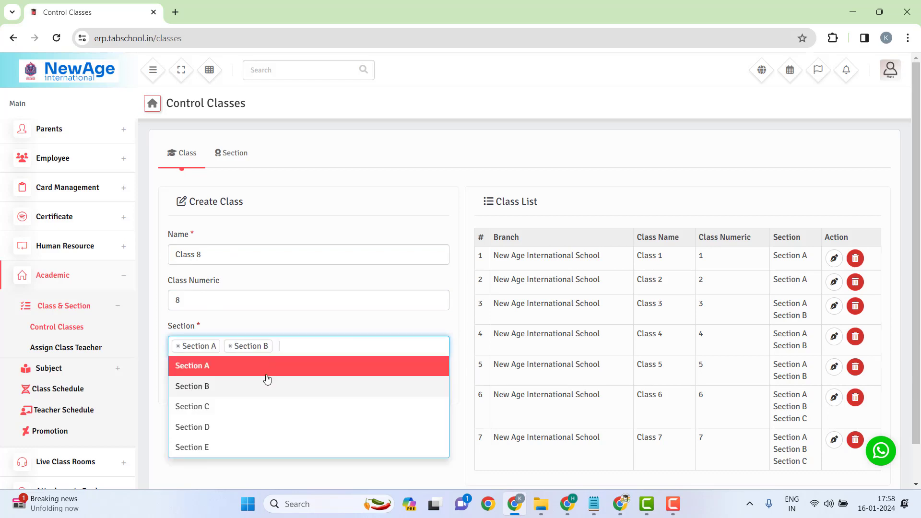
{"action": "left_click", "coordinate": [237, 406]}
{"action": "left_click", "coordinate": [355, 349]}
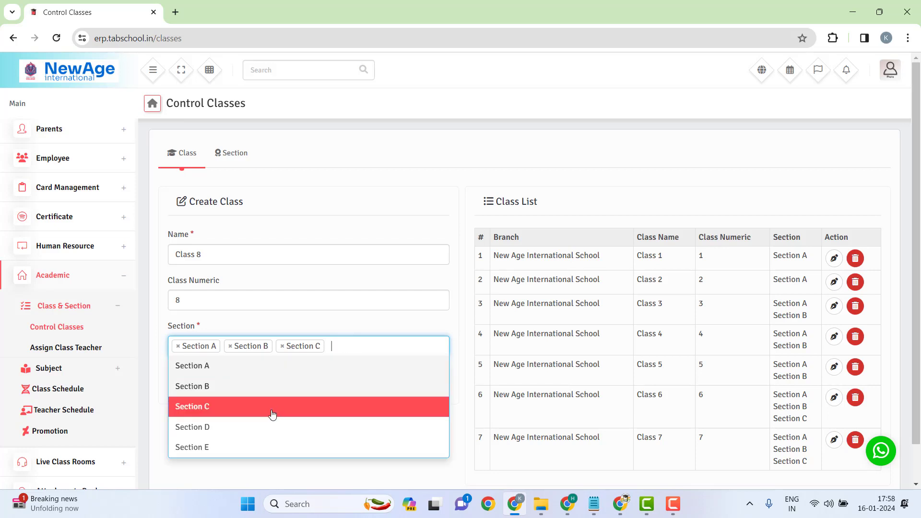
{"action": "left_click", "coordinate": [248, 435]}
{"action": "left_click", "coordinate": [352, 367]}
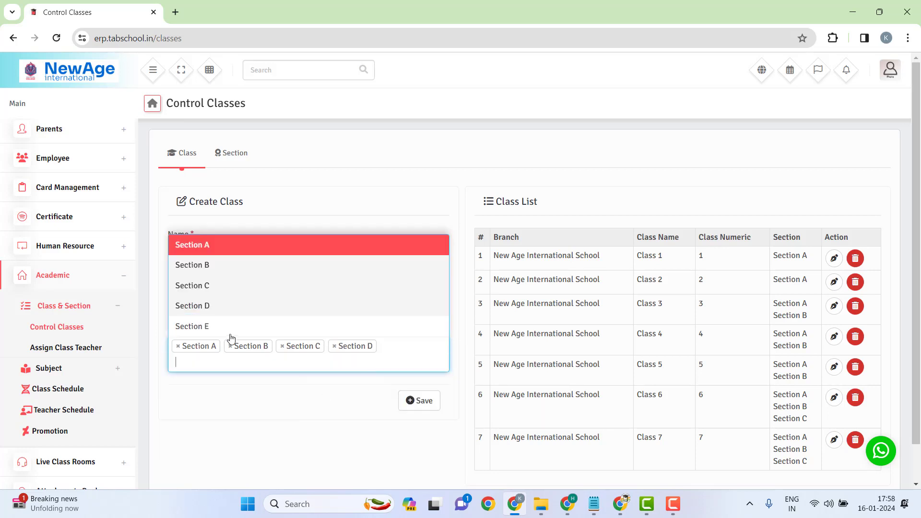
{"action": "left_click", "coordinate": [204, 325]}
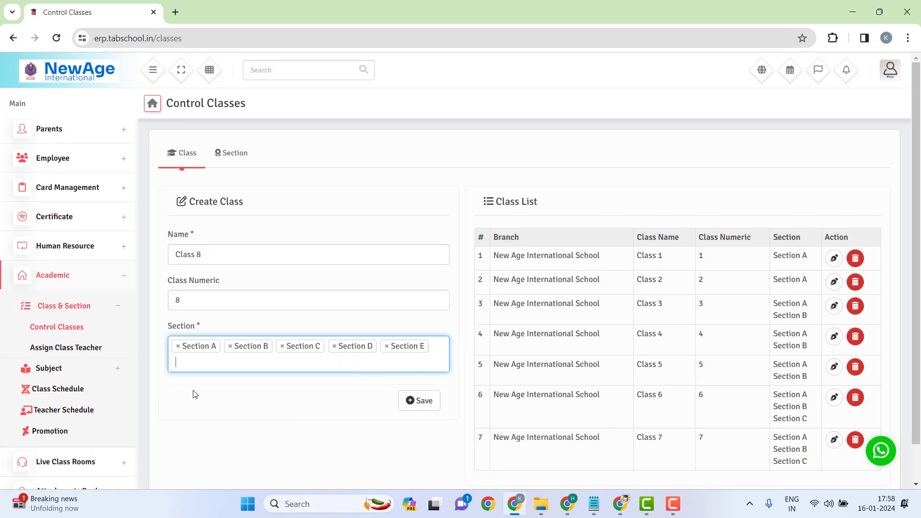
{"action": "left_click", "coordinate": [424, 401]}
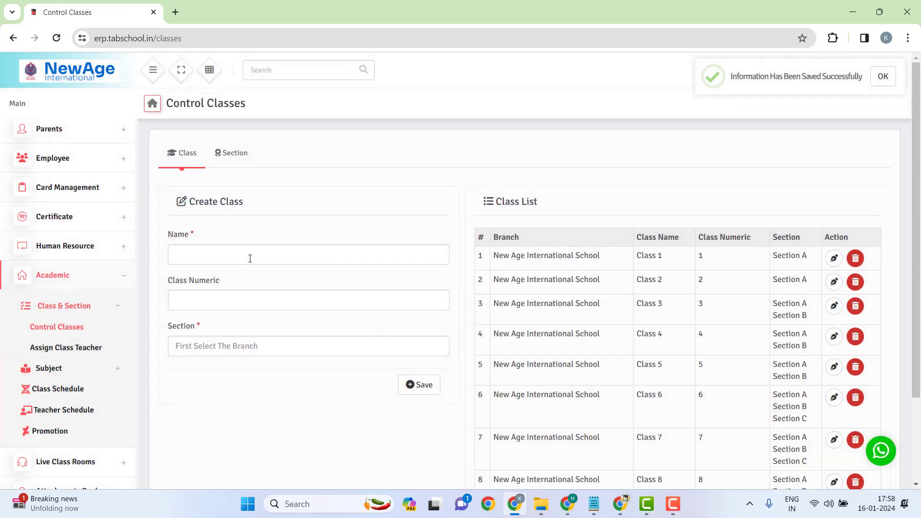
Step: Enter the class name Class 9 with class numeric 9
{"action": "left_click", "coordinate": [243, 253]}
{"action": "type", "text": "Class"}
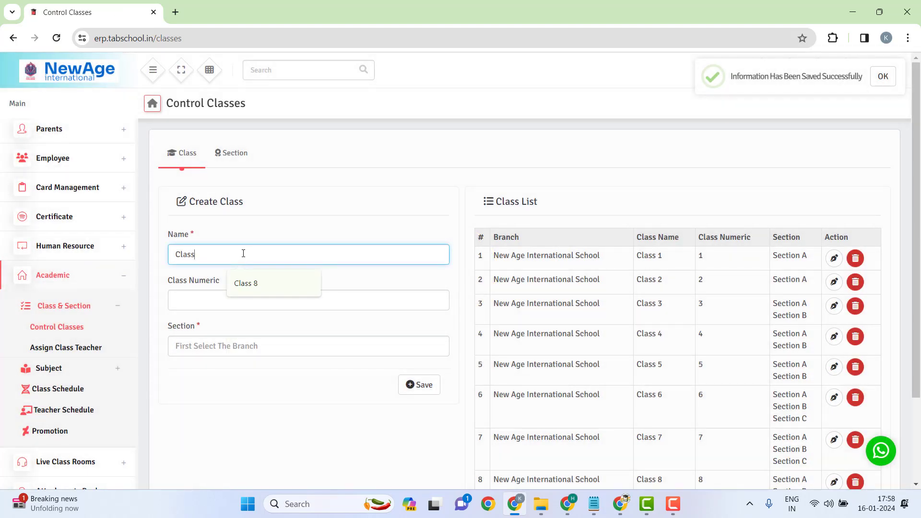
{"action": "type", "text": " 9"}
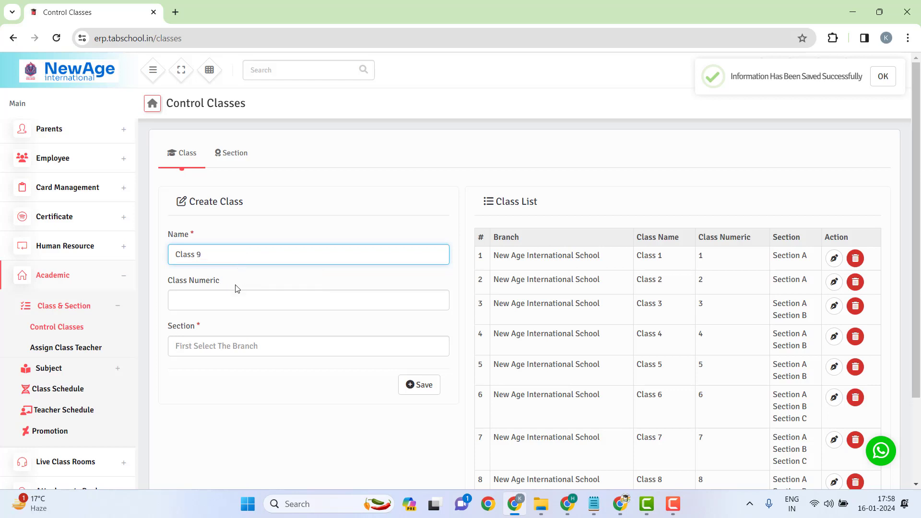
{"action": "left_click", "coordinate": [221, 304]}
{"action": "type", "text": "9"}
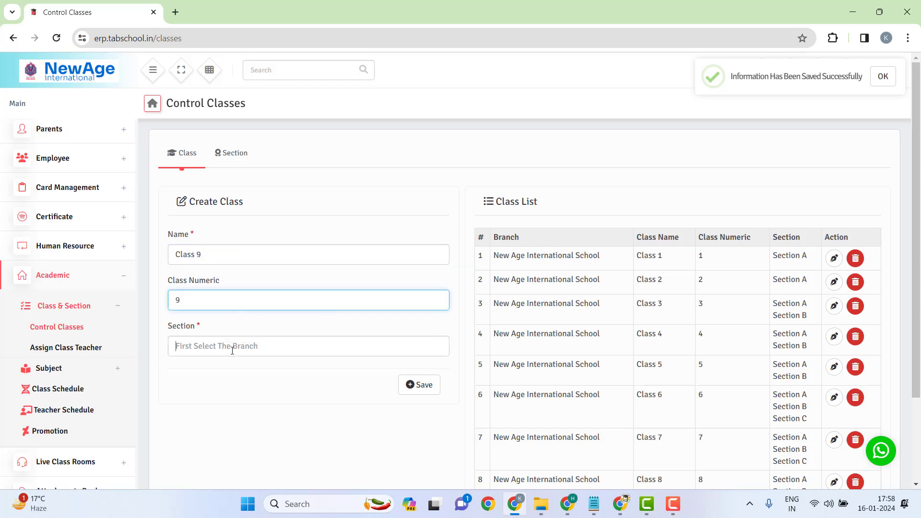
Step: Assign Sections A, B, C, D and E to Class 9 and save it
{"action": "left_click", "coordinate": [232, 351]}
{"action": "left_click", "coordinate": [182, 369]}
{"action": "left_click", "coordinate": [255, 348]}
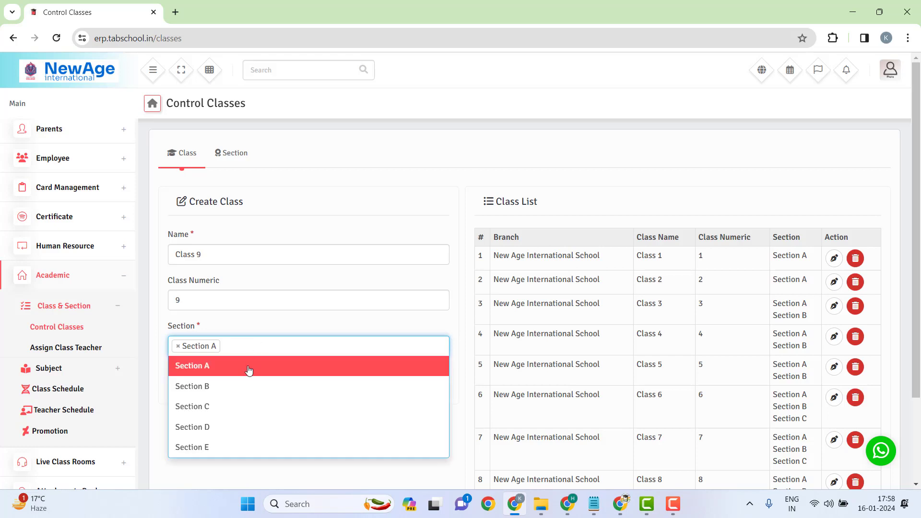
{"action": "left_click", "coordinate": [230, 386]}
{"action": "left_click", "coordinate": [318, 346]}
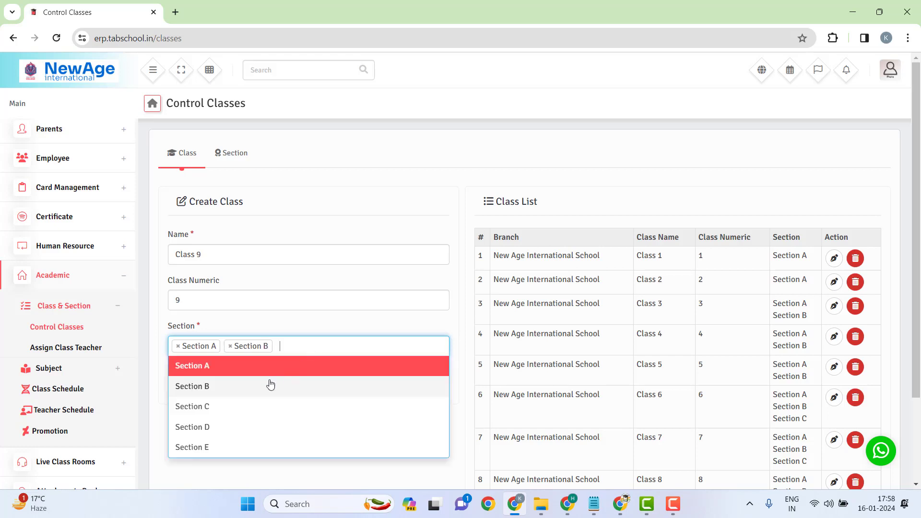
{"action": "left_click", "coordinate": [232, 410]}
{"action": "left_click", "coordinate": [359, 345]}
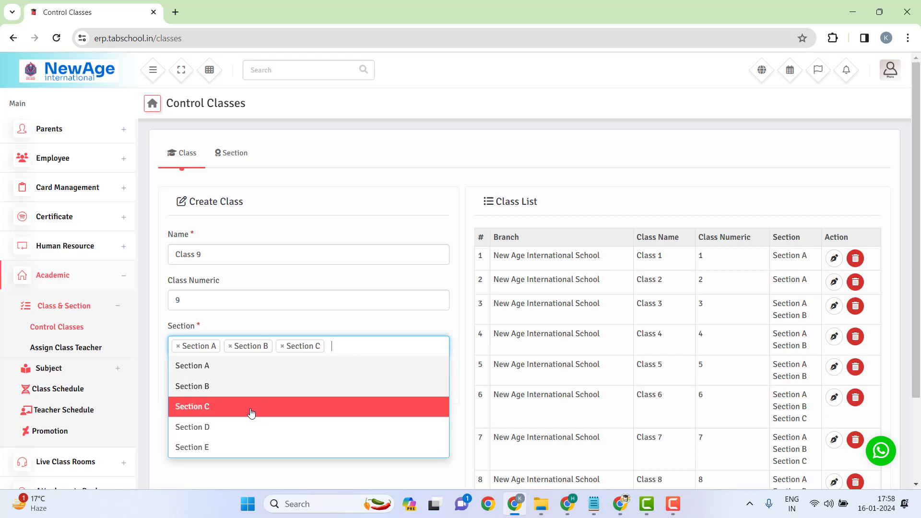
{"action": "left_click", "coordinate": [232, 425]}
{"action": "left_click", "coordinate": [416, 361]}
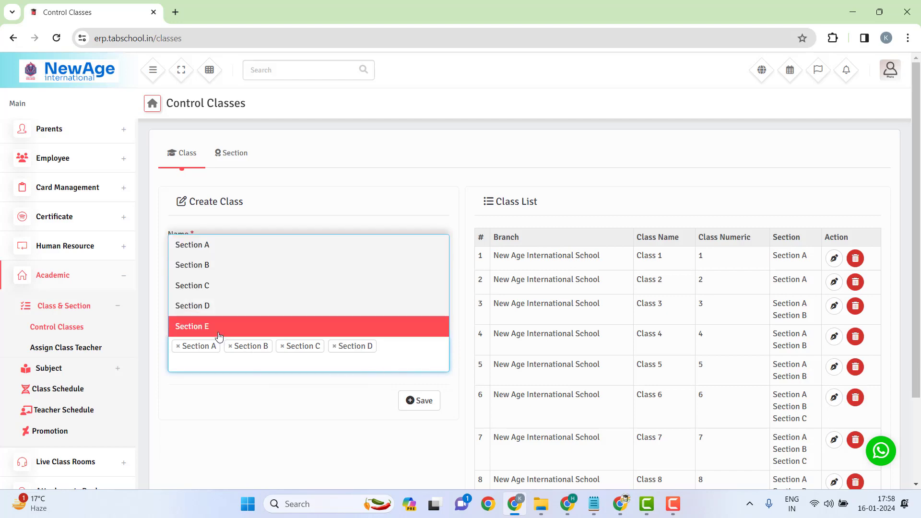
{"action": "left_click", "coordinate": [411, 325]}
{"action": "left_click", "coordinate": [416, 405]}
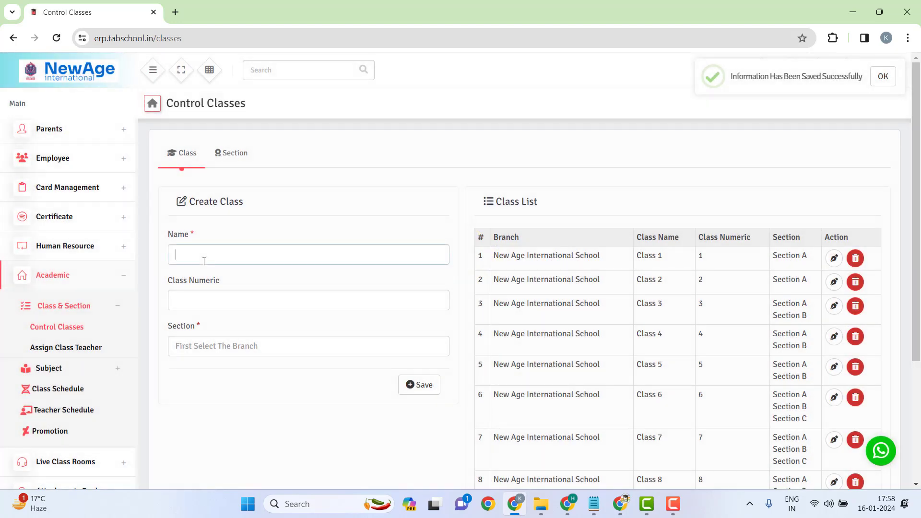
Step: Enter Class 10 with class numeric 10 and add Section A
{"action": "left_click", "coordinate": [203, 259]}
{"action": "type", "text": "Class "}
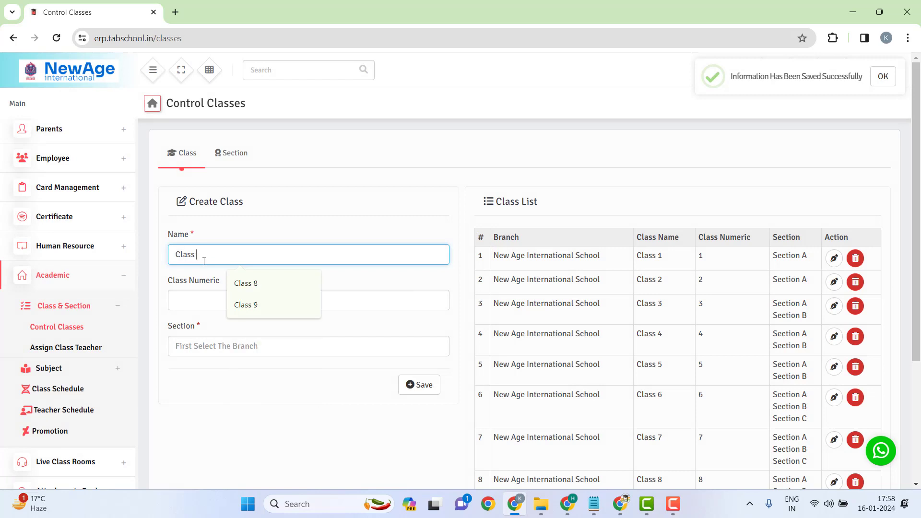
{"action": "type", "text": "10"}
{"action": "left_click", "coordinate": [190, 295]}
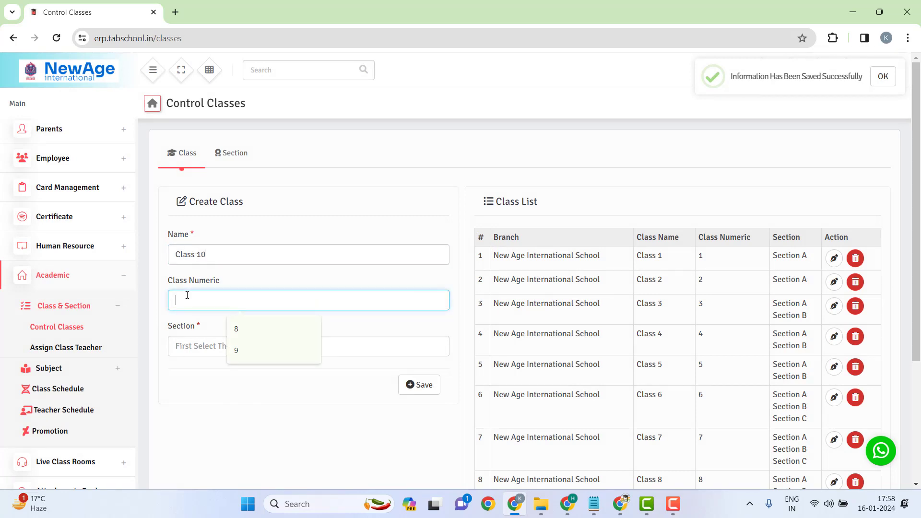
{"action": "type", "text": "10"}
{"action": "left_click", "coordinate": [212, 347]}
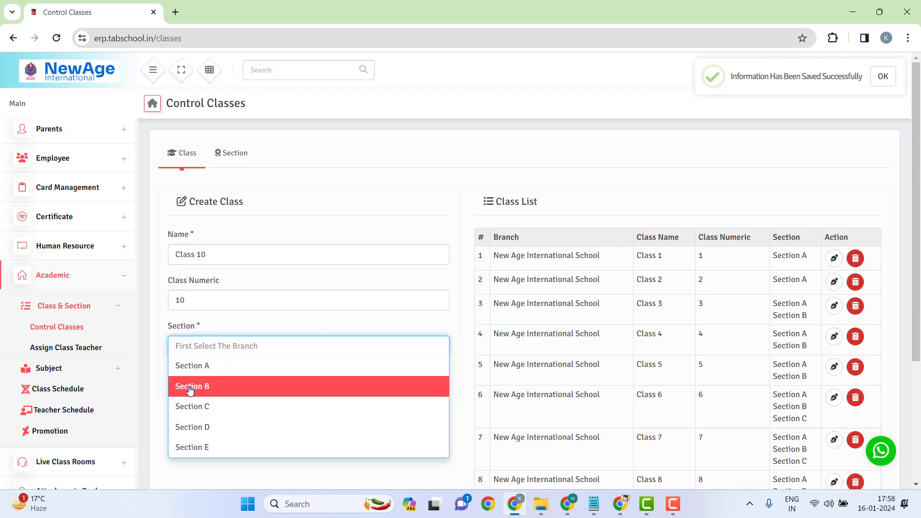
{"action": "left_click", "coordinate": [196, 367]}
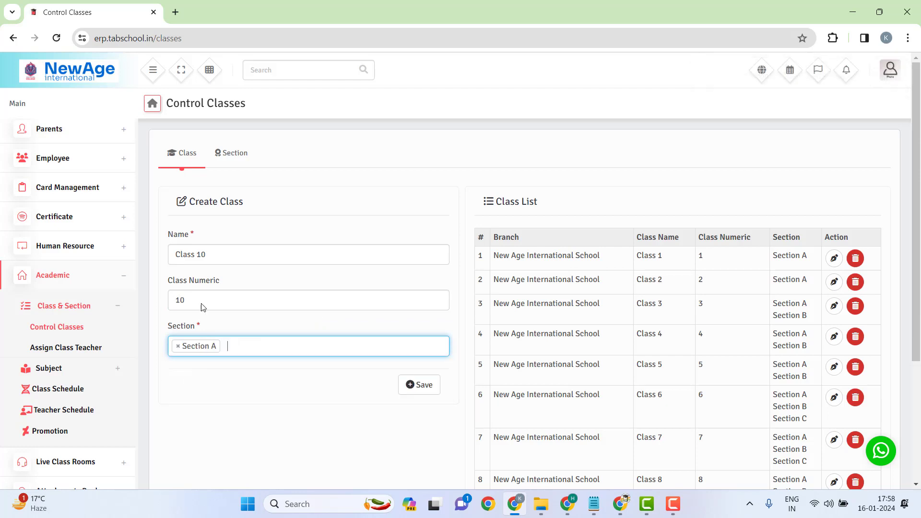
{"action": "left_click_drag", "start_coordinate": [214, 250], "coordinate": [171, 254]}
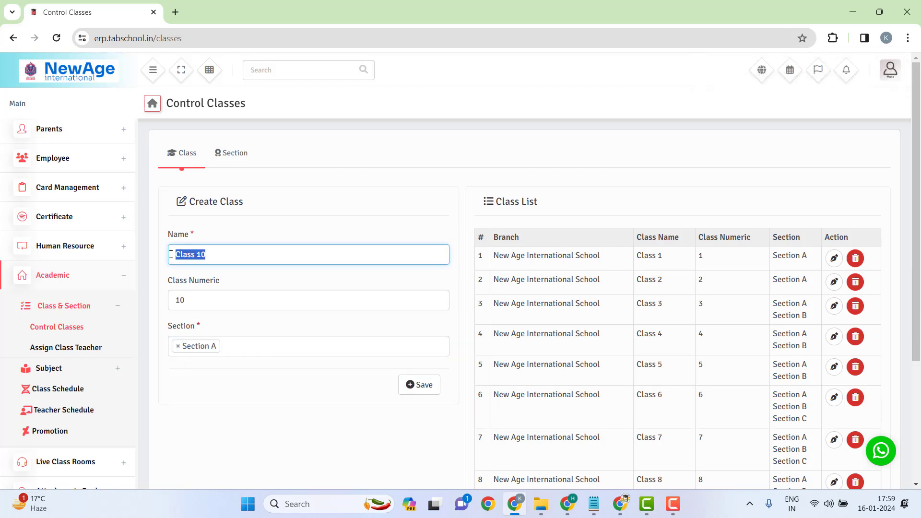
{"action": "left_click", "coordinate": [221, 258]}
{"action": "left_click_drag", "start_coordinate": [218, 258], "coordinate": [163, 258]}
Step: Add Sections B, C, D and E to Class 10 and save it
{"action": "left_click", "coordinate": [233, 342]}
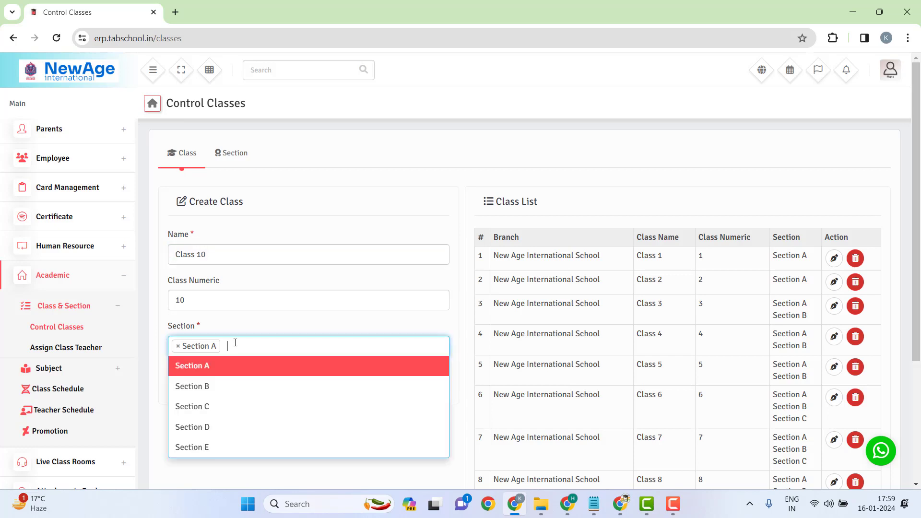
{"action": "left_click", "coordinate": [207, 395]}
{"action": "left_click", "coordinate": [306, 353]}
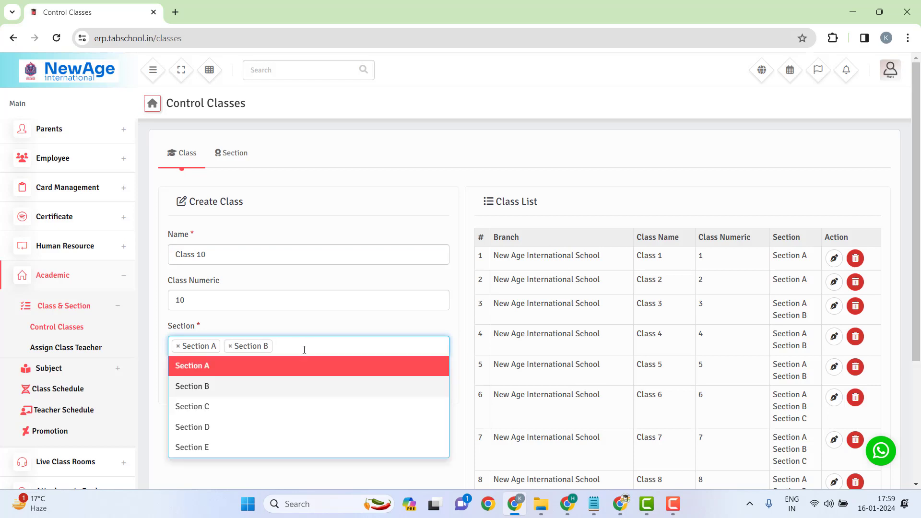
{"action": "left_click", "coordinate": [223, 408]}
{"action": "left_click", "coordinate": [360, 350]}
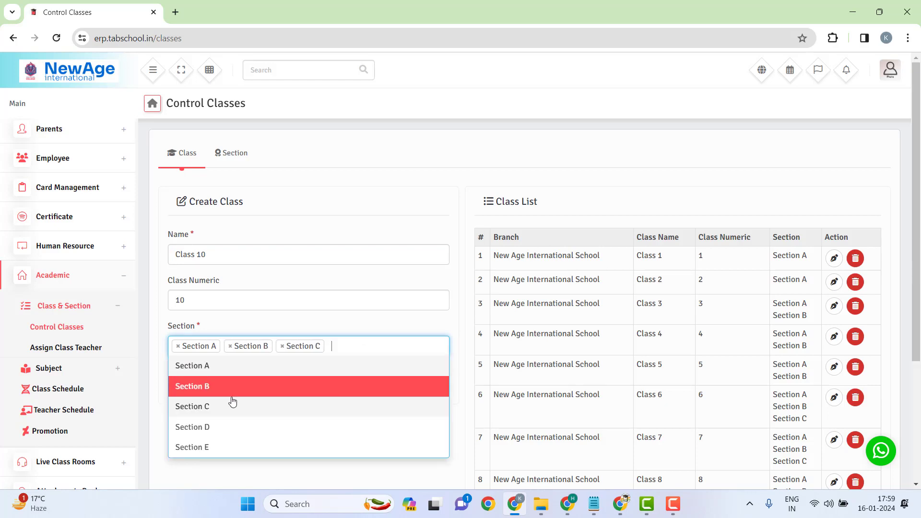
{"action": "left_click", "coordinate": [206, 425]}
{"action": "left_click", "coordinate": [399, 363]}
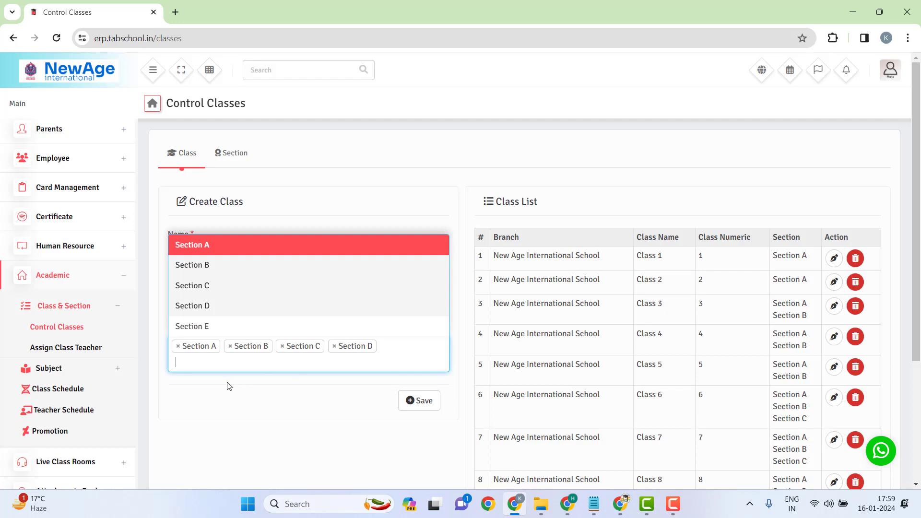
{"action": "left_click", "coordinate": [187, 326]}
{"action": "left_click", "coordinate": [421, 401]}
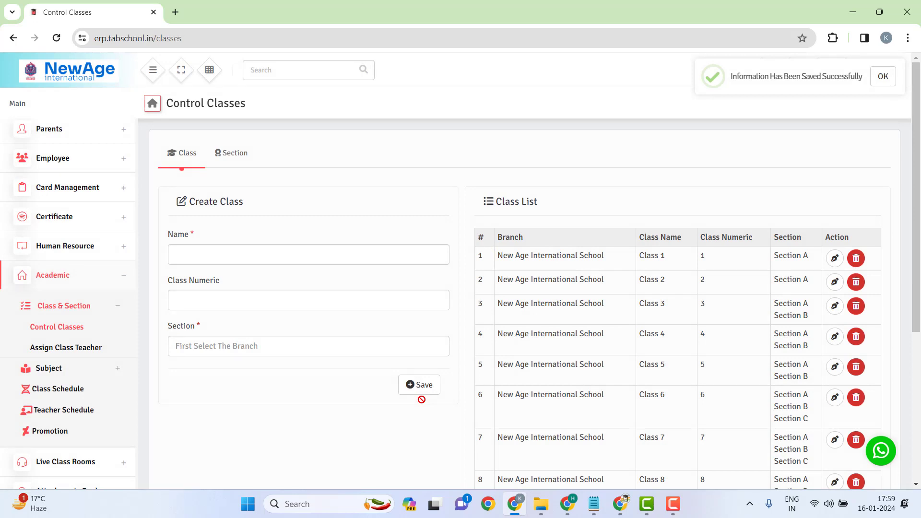
{"action": "left_click", "coordinate": [220, 256]}
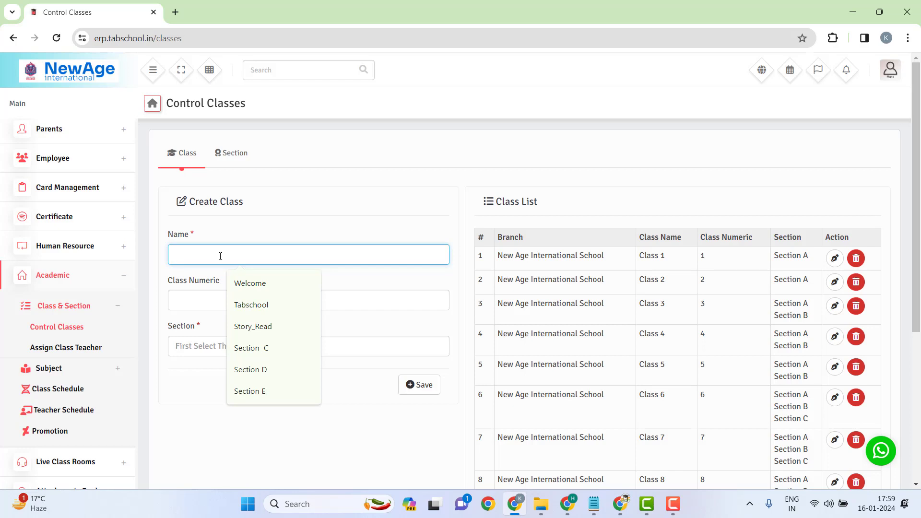
{"action": "left_click", "coordinate": [254, 219]}
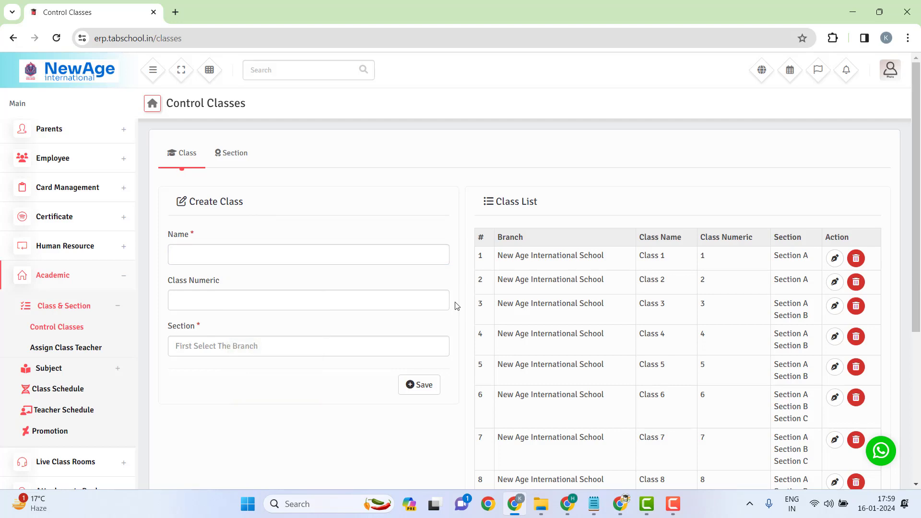
{"action": "scroll", "coordinate": [715, 346], "scroll_direction": "down", "scroll_amount": 5}
{"action": "scroll", "coordinate": [727, 254], "scroll_direction": "up", "scroll_amount": 5}
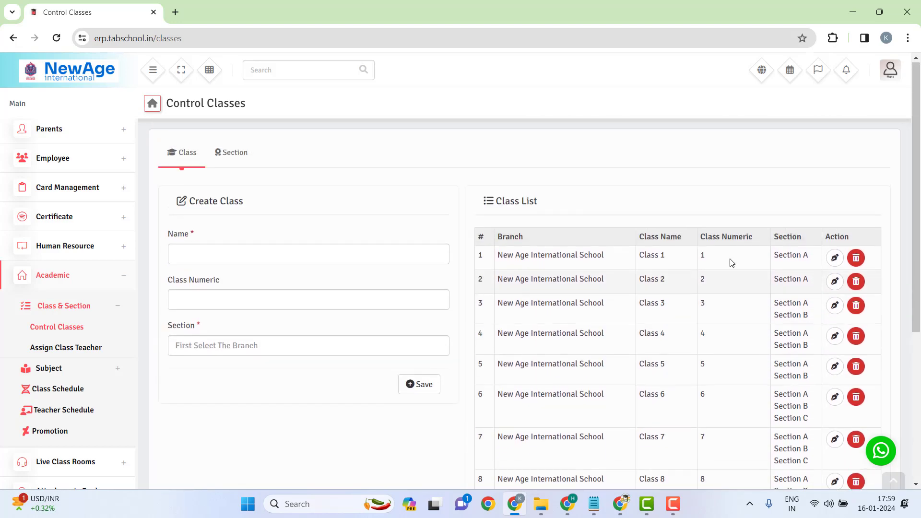
{"action": "scroll", "coordinate": [713, 345], "scroll_direction": "down", "scroll_amount": 5}
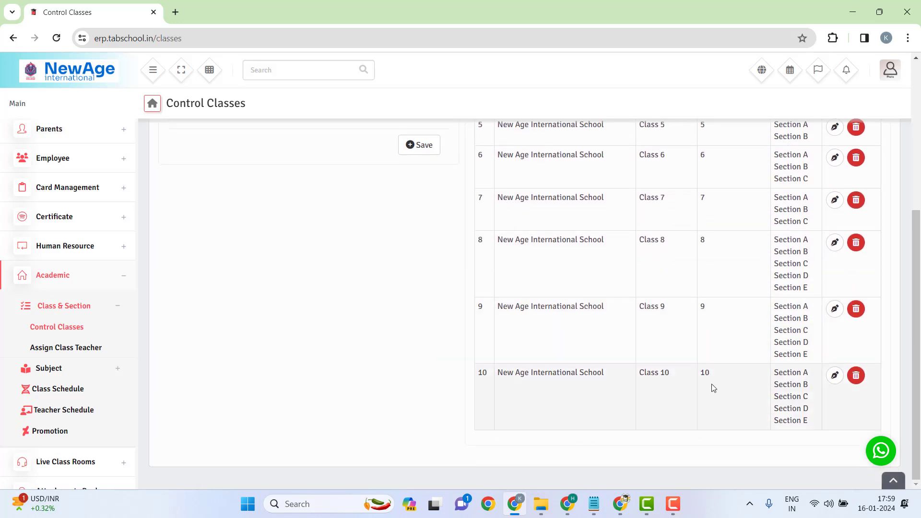
{"action": "left_click_drag", "start_coordinate": [713, 380], "coordinate": [469, 372]}
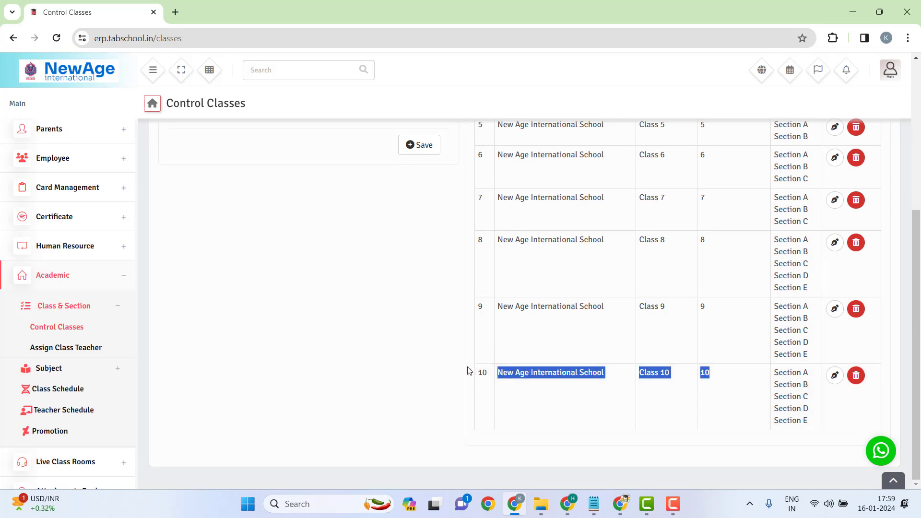
{"action": "scroll", "coordinate": [418, 340], "scroll_direction": "up", "scroll_amount": 4}
{"action": "scroll", "coordinate": [419, 339], "scroll_direction": "up", "scroll_amount": 2}
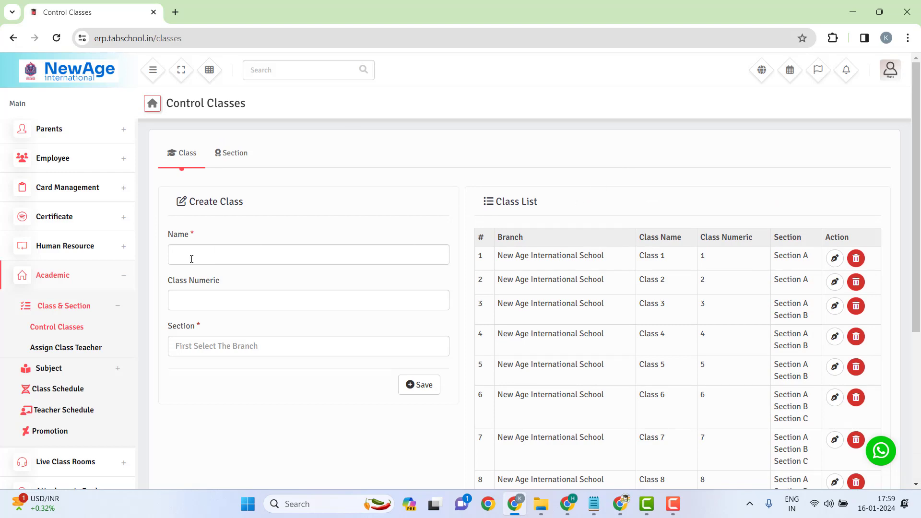
Step: Open Assign Class Teacher and select Class 1 with Section A
{"action": "left_click", "coordinate": [79, 354]}
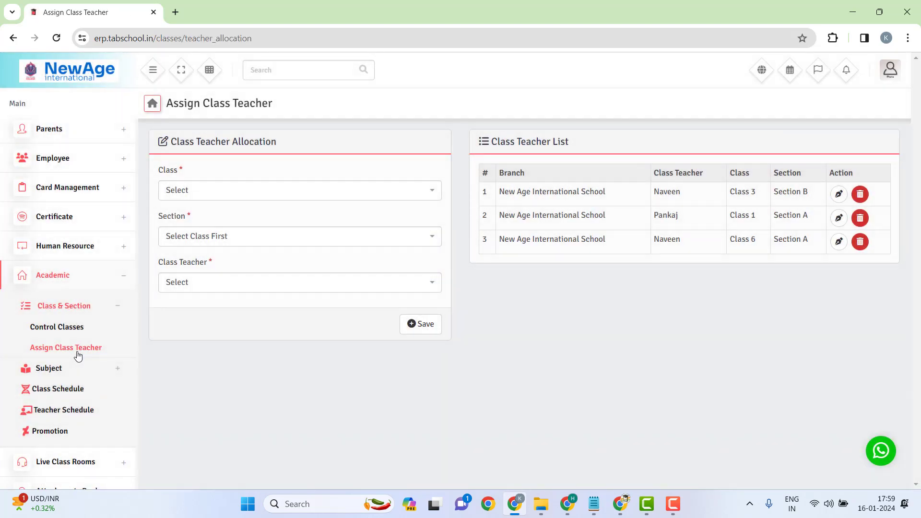
{"action": "left_click", "coordinate": [303, 193]}
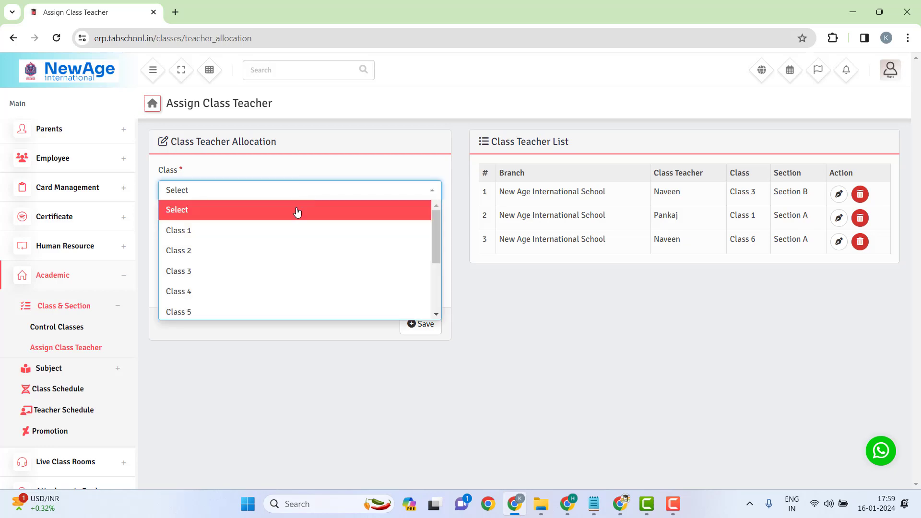
{"action": "left_click", "coordinate": [270, 236]}
{"action": "left_click", "coordinate": [276, 239]}
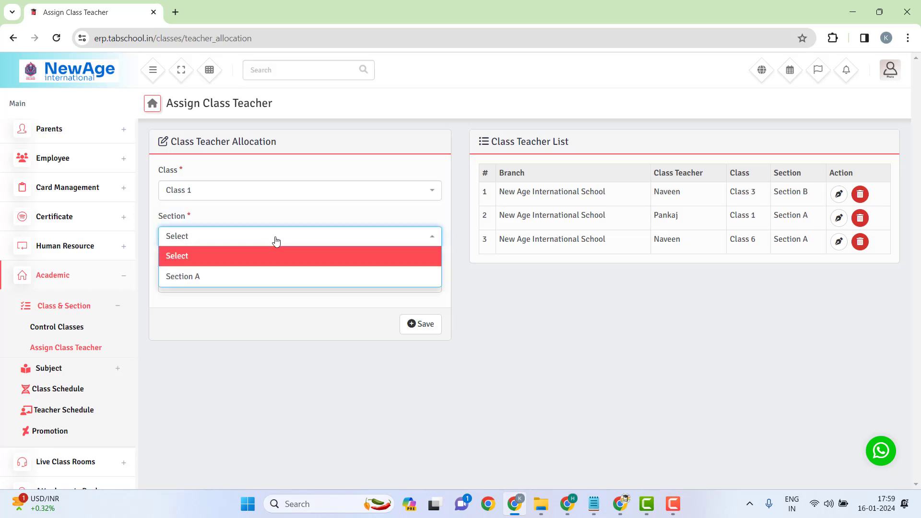
{"action": "left_click", "coordinate": [233, 283]}
Step: Review the Class Teacher list, leave it unset, and expand the Subject menu
{"action": "left_click", "coordinate": [235, 287]}
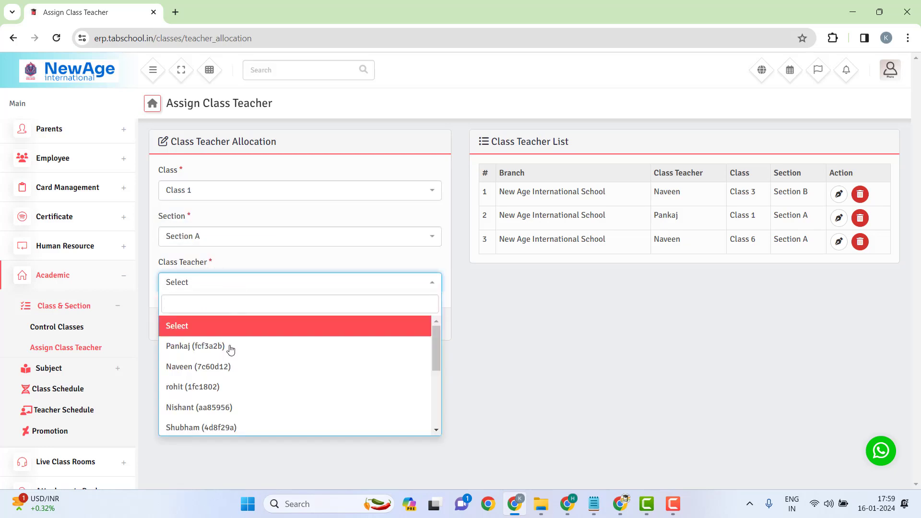
{"action": "scroll", "coordinate": [241, 380], "scroll_direction": "down", "scroll_amount": 1}
{"action": "scroll", "coordinate": [241, 380], "scroll_direction": "down", "scroll_amount": 3}
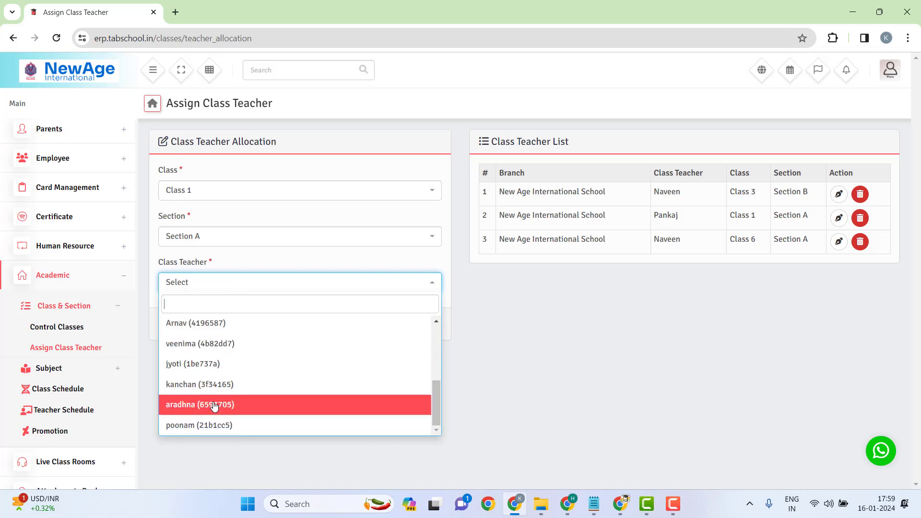
{"action": "scroll", "coordinate": [221, 384], "scroll_direction": "up", "scroll_amount": 3}
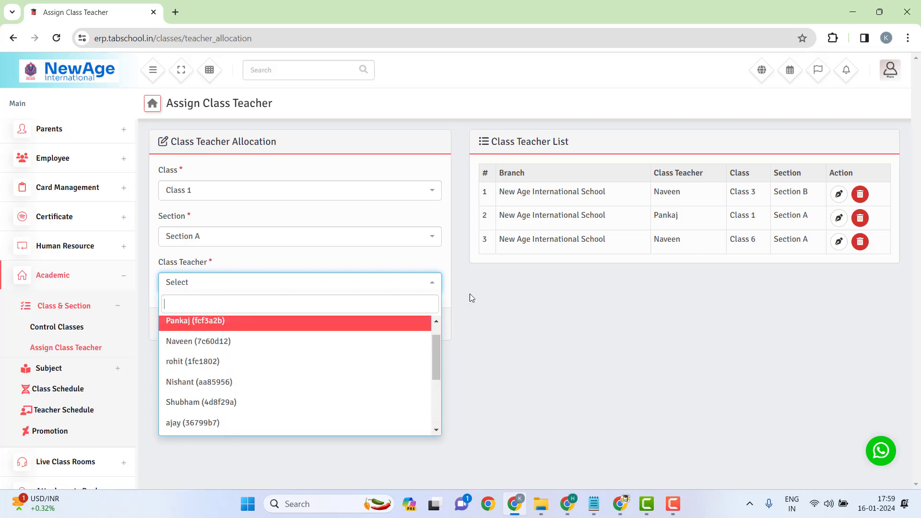
{"action": "left_click", "coordinate": [508, 289]}
{"action": "left_click", "coordinate": [356, 292]}
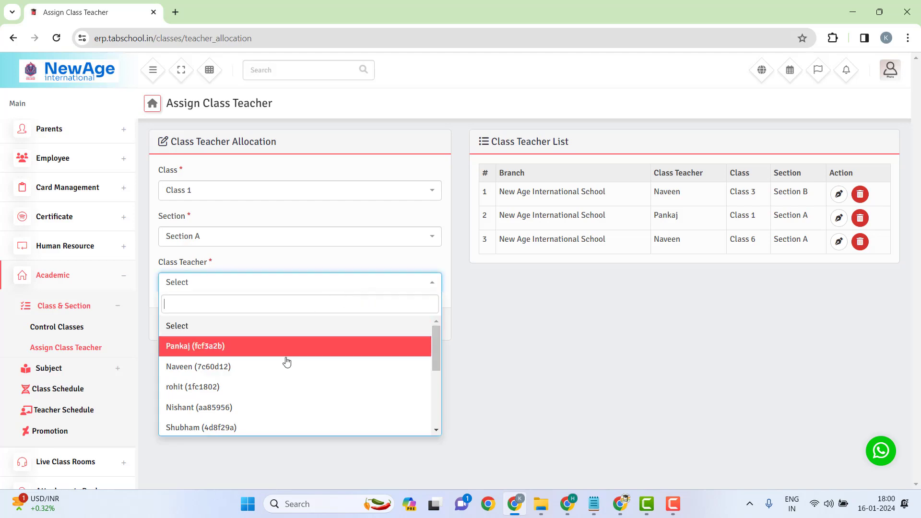
{"action": "scroll", "coordinate": [256, 373], "scroll_direction": "down", "scroll_amount": 4}
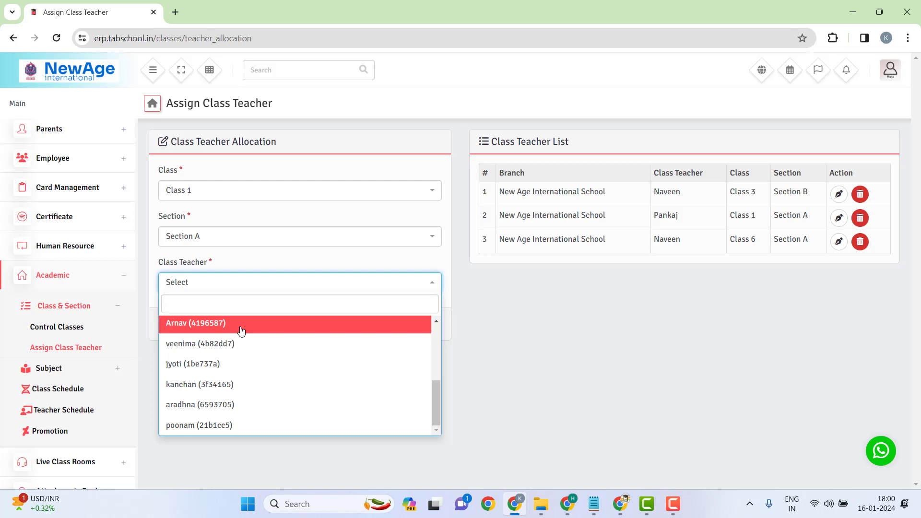
{"action": "left_click", "coordinate": [556, 347]}
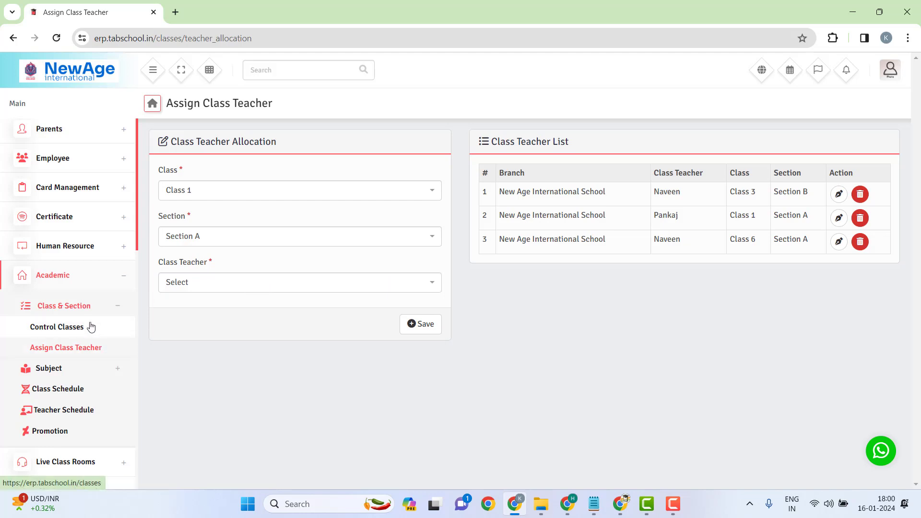
{"action": "left_click", "coordinate": [124, 276]}
{"action": "left_click", "coordinate": [118, 281]}
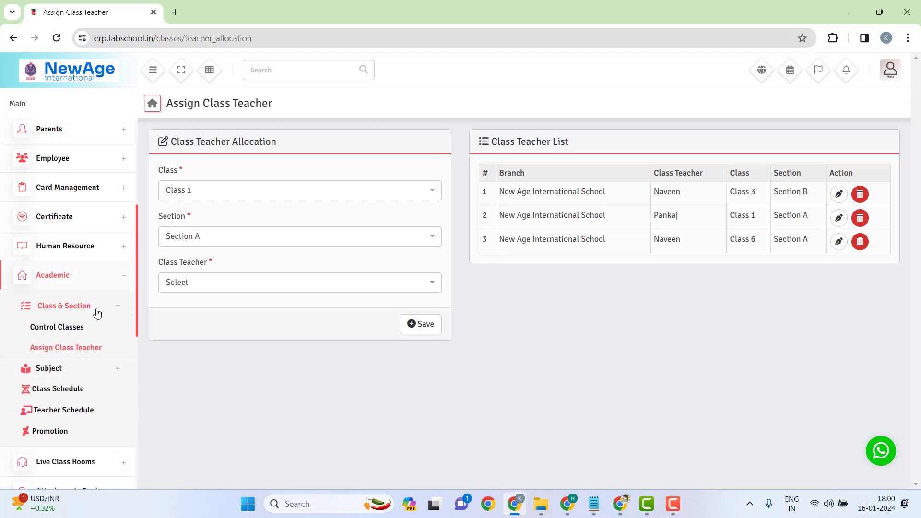
{"action": "left_click", "coordinate": [73, 372]}
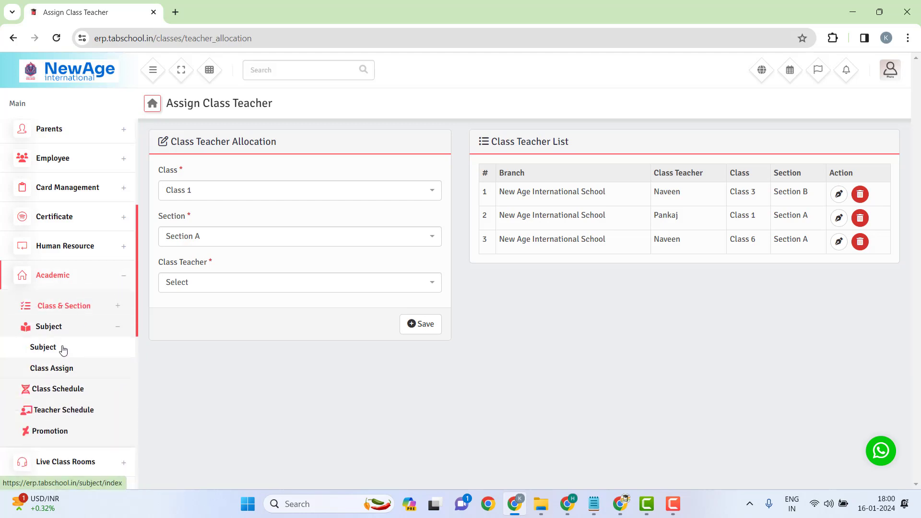
Step: Delete the third subject, English with code 123, from the Subject list
{"action": "left_click", "coordinate": [62, 350]}
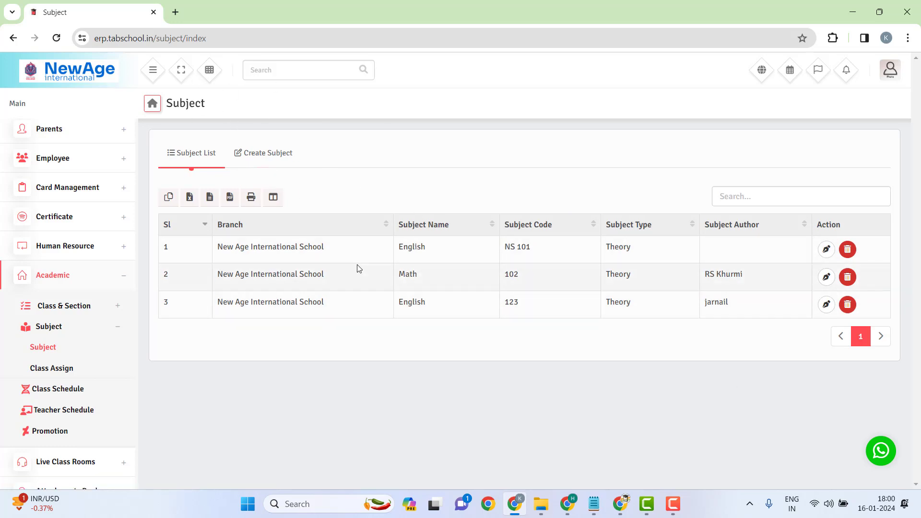
{"action": "left_click", "coordinate": [847, 305]}
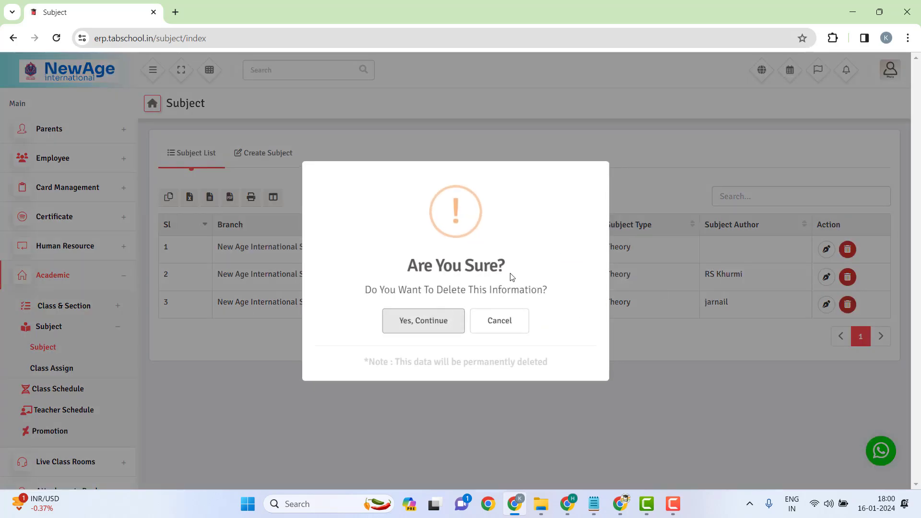
{"action": "left_click", "coordinate": [433, 325]}
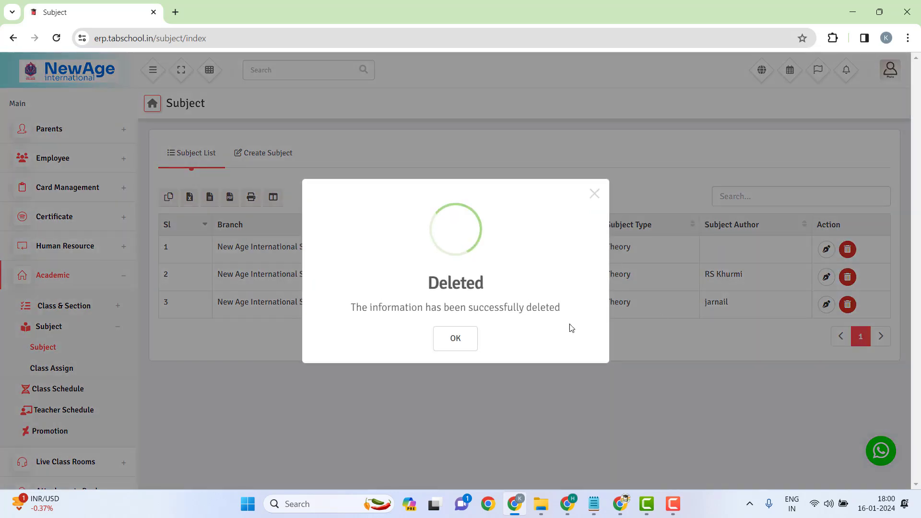
{"action": "left_click", "coordinate": [459, 342]}
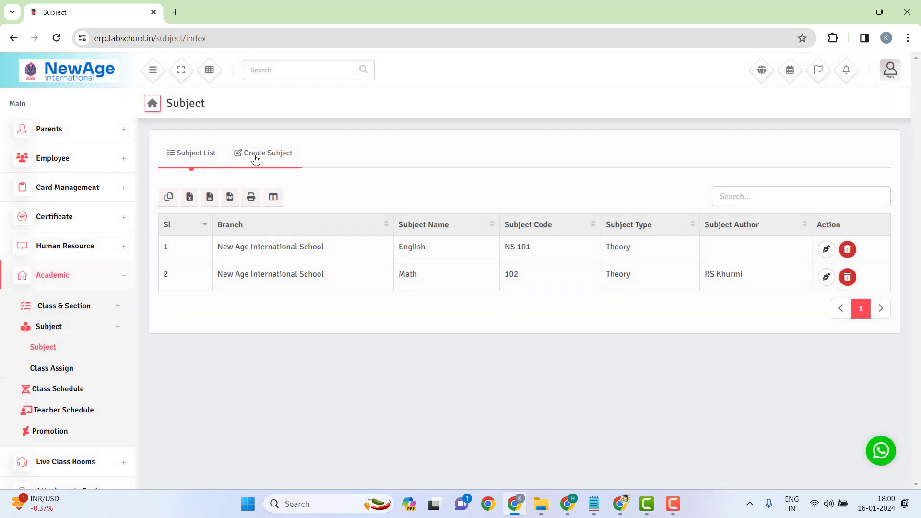
Step: Create the subject Science with code 103, its author, and type Theory
{"action": "left_click", "coordinate": [255, 159]}
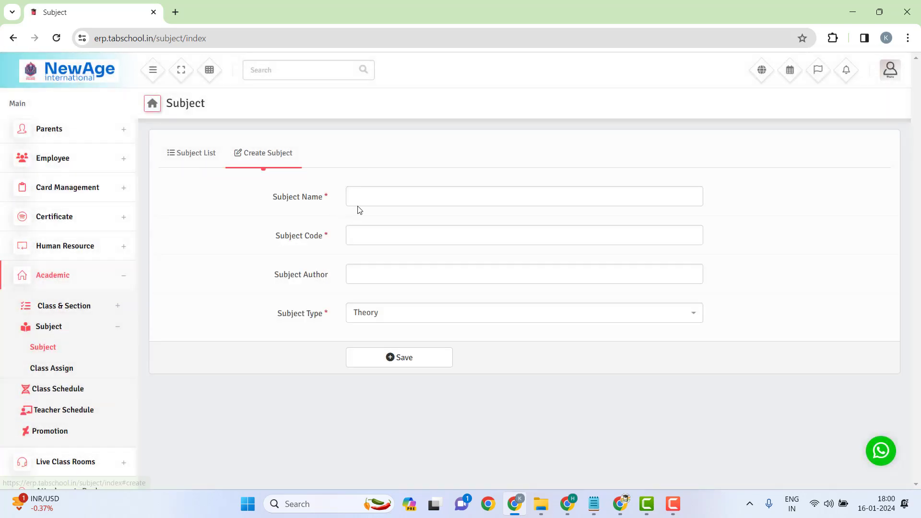
{"action": "left_click", "coordinate": [412, 197]}
{"action": "type", "text": "Science"}
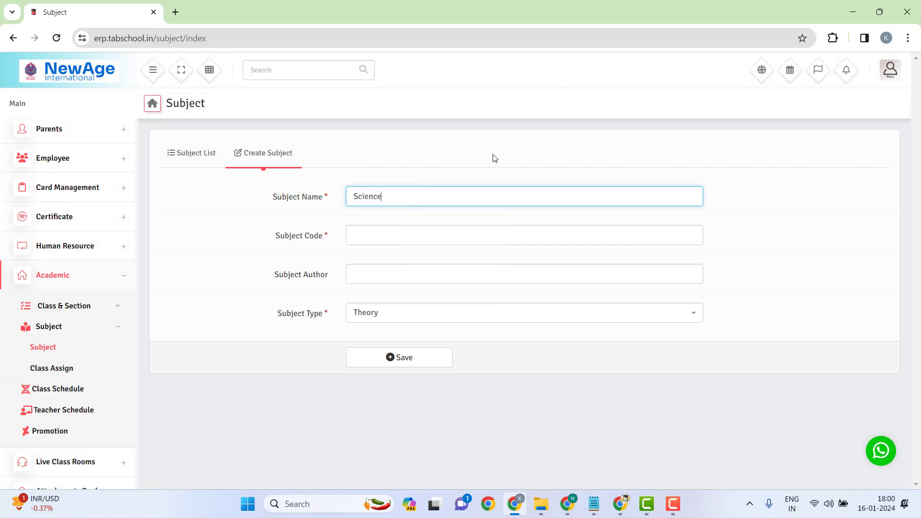
{"action": "key", "text": "Tab"}
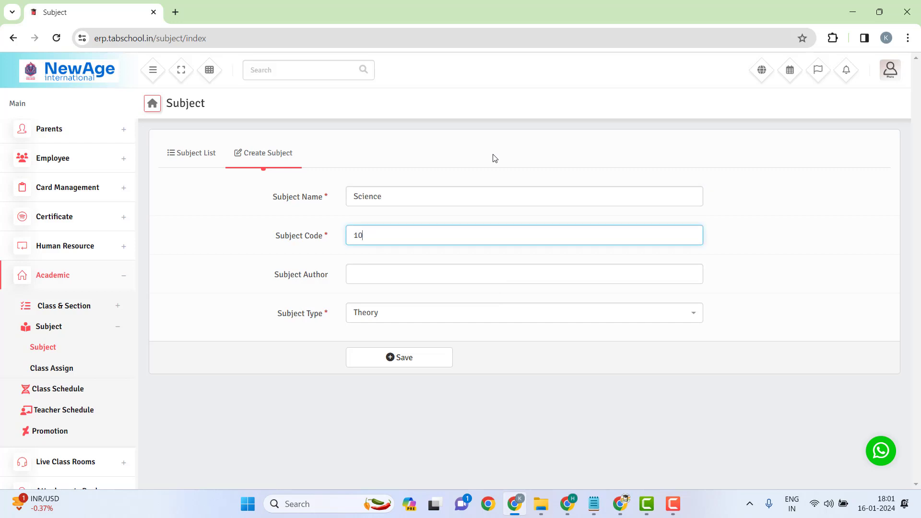
{"action": "left_click", "coordinate": [405, 268]}
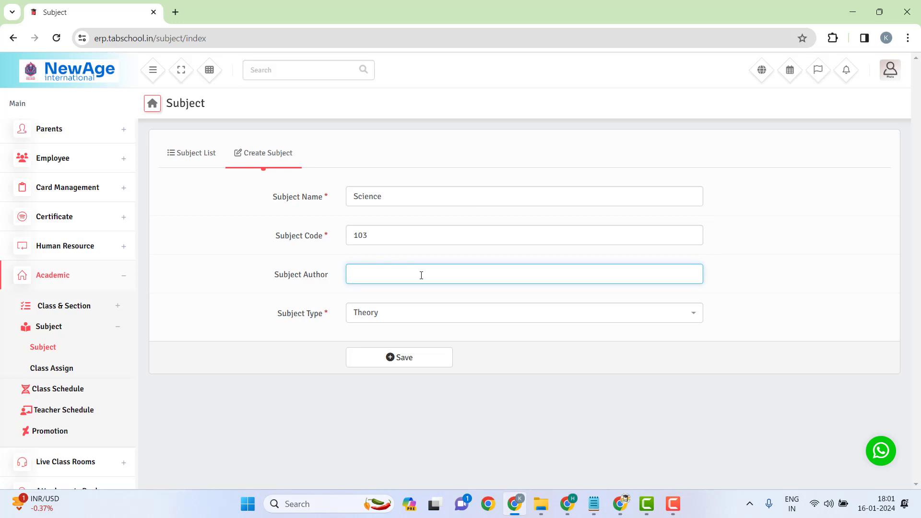
{"action": "type", "text": "Rahul"}
{"action": "key", "text": "Tab"}
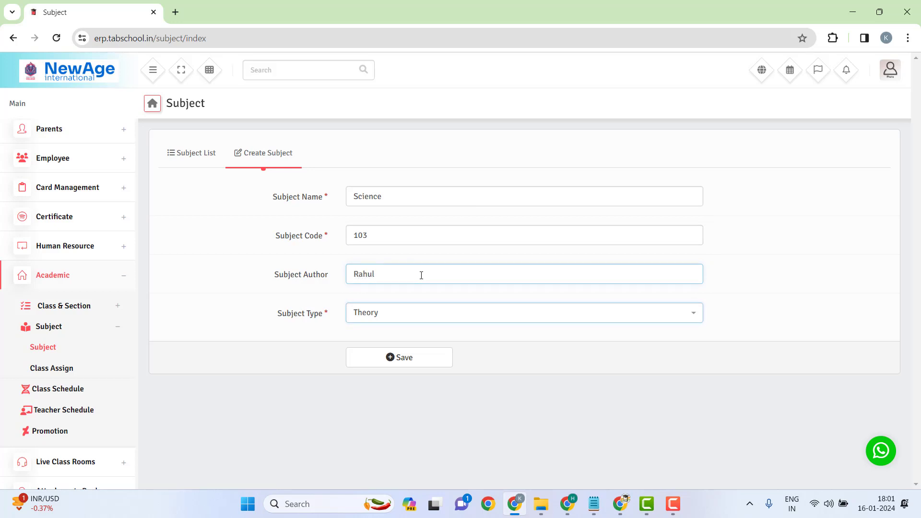
{"action": "left_click", "coordinate": [462, 321]}
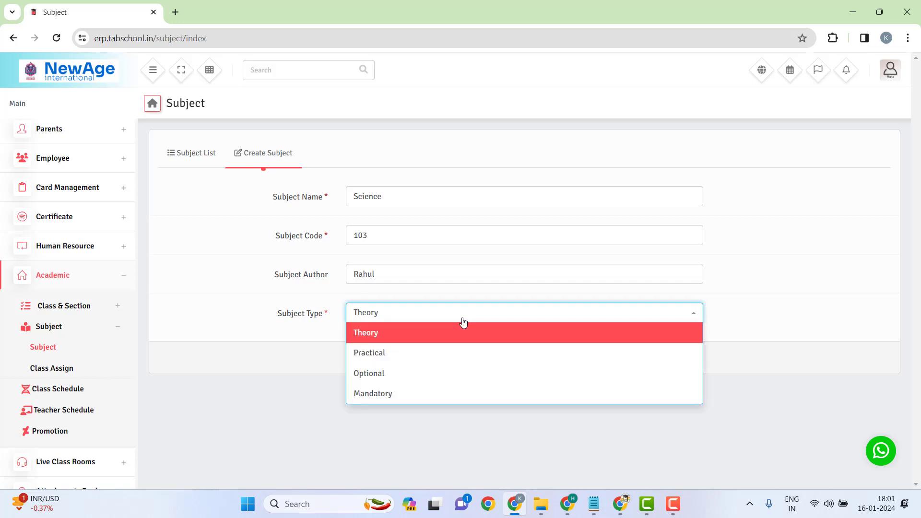
{"action": "key", "text": "shift+Tab"}
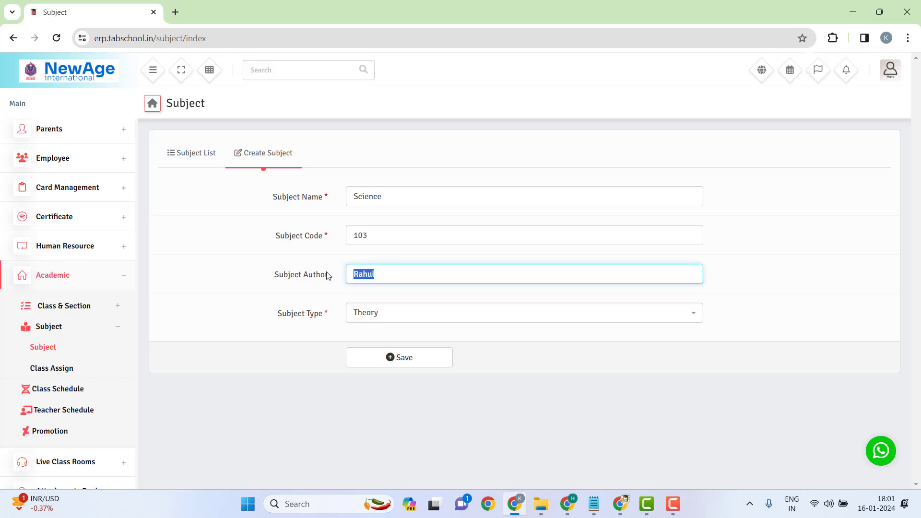
{"action": "left_click", "coordinate": [460, 312]}
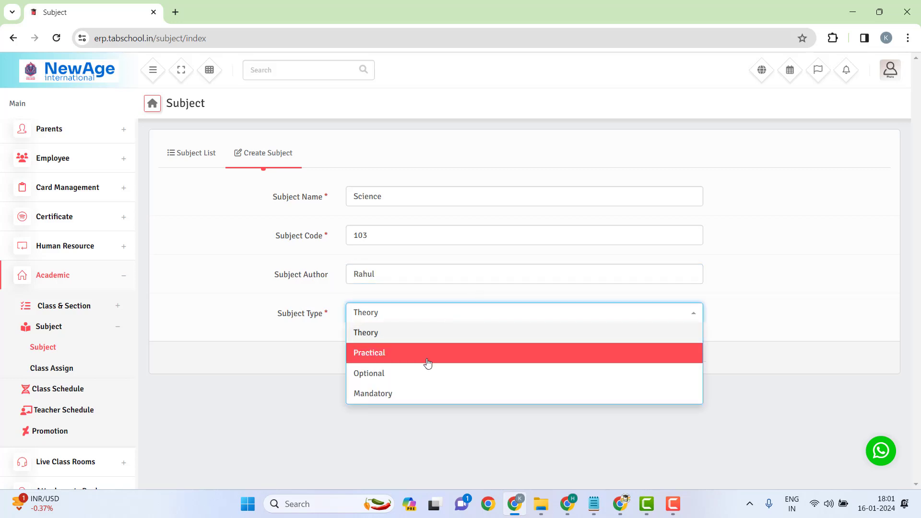
{"action": "left_click", "coordinate": [406, 327]}
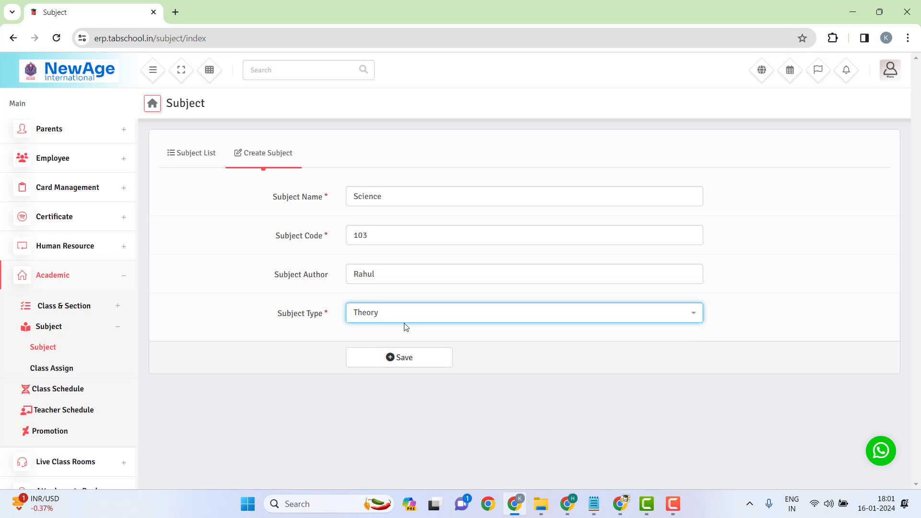
{"action": "left_click", "coordinate": [395, 361]}
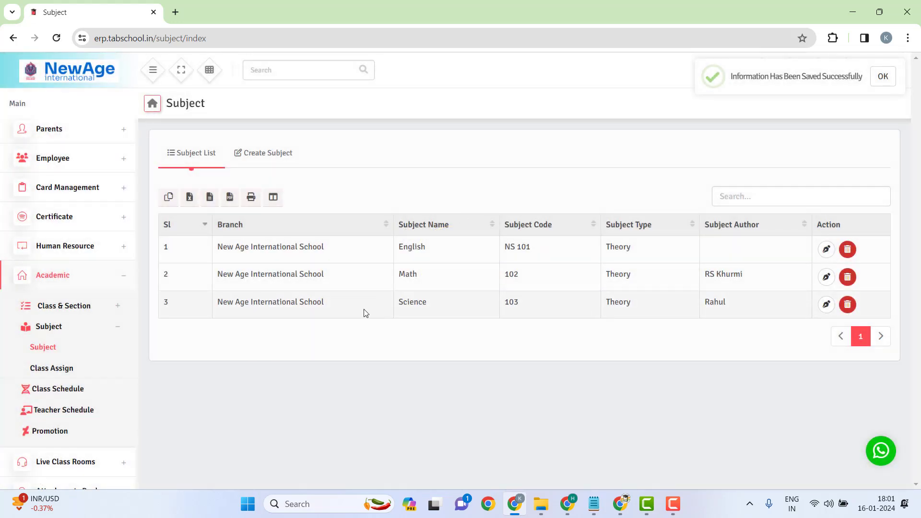
{"action": "left_click_drag", "start_coordinate": [364, 313], "coordinate": [755, 310]}
{"action": "left_click", "coordinate": [341, 163]}
Step: Add the subject French with code 101, its author, and type Optional
{"action": "left_click", "coordinate": [299, 159]}
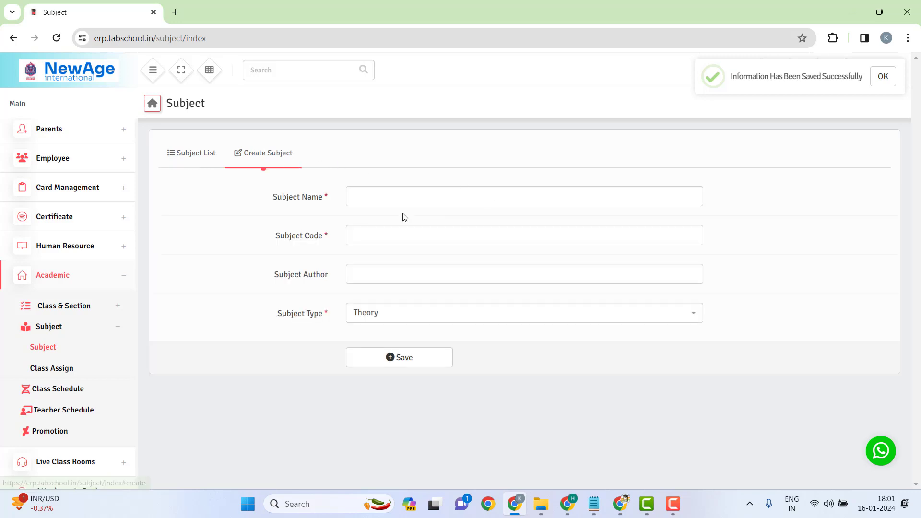
{"action": "left_click", "coordinate": [410, 196]}
{"action": "type", "text": "Fr"}
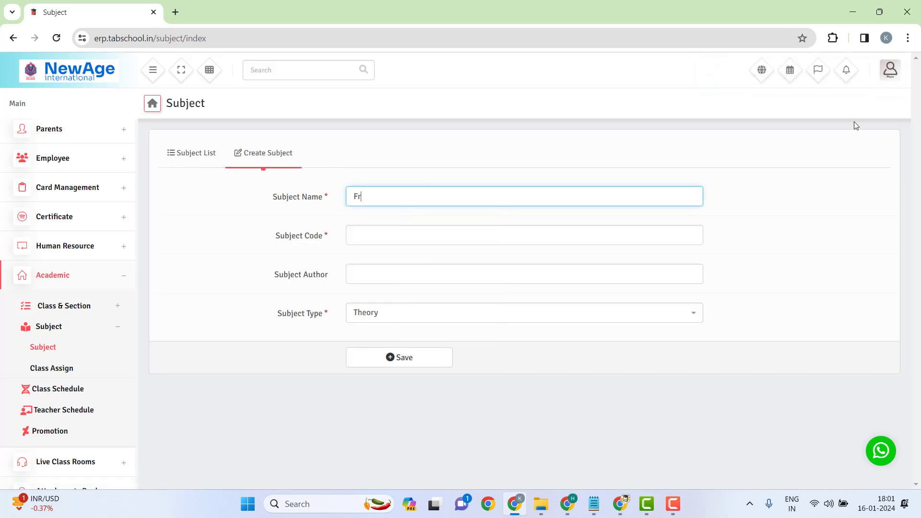
{"action": "type", "text": "ench"}
{"action": "key", "text": "Tab"}
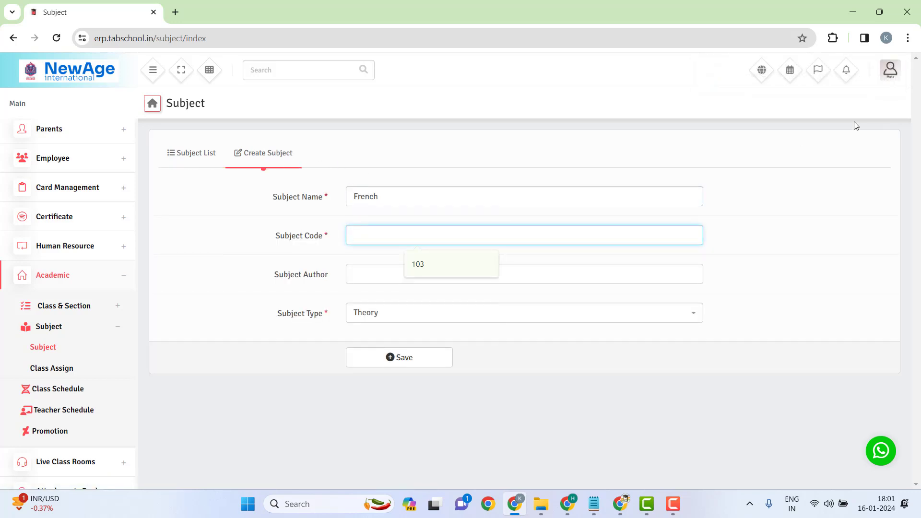
{"action": "type", "text": "101"}
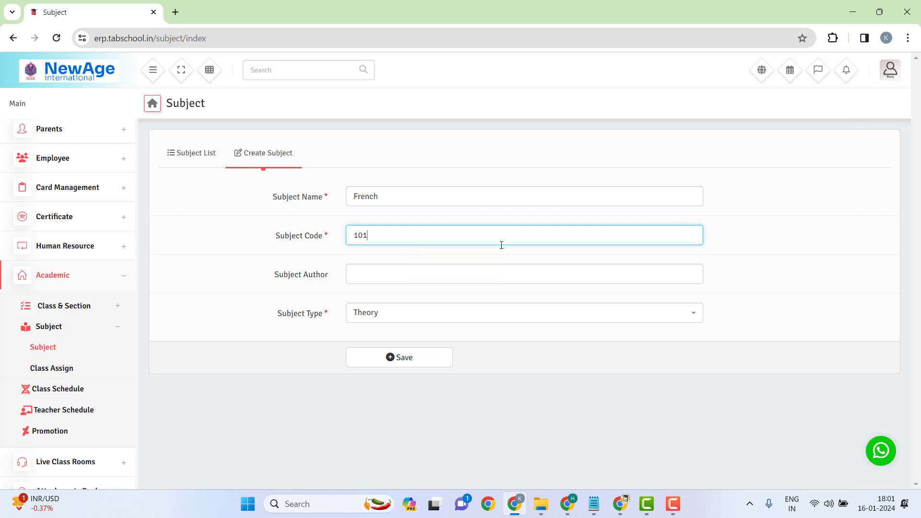
{"action": "left_click", "coordinate": [389, 273]}
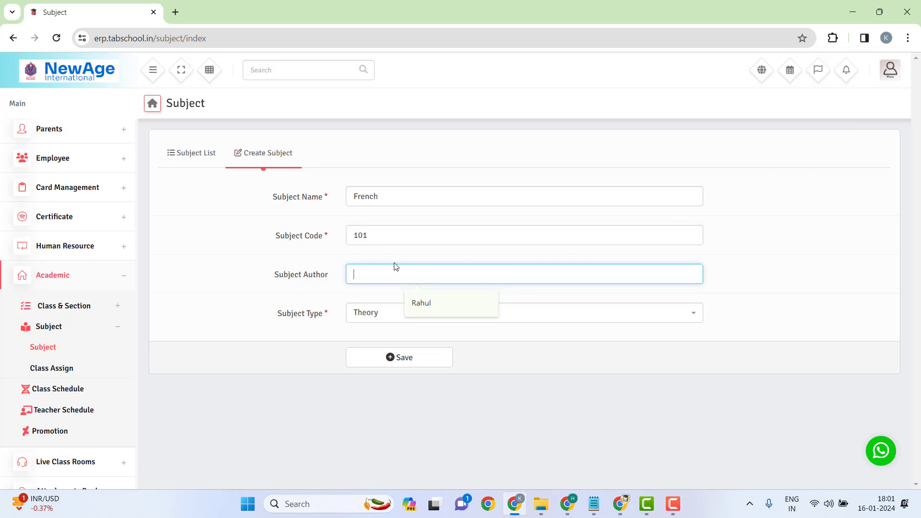
{"action": "type", "text": "Francis"}
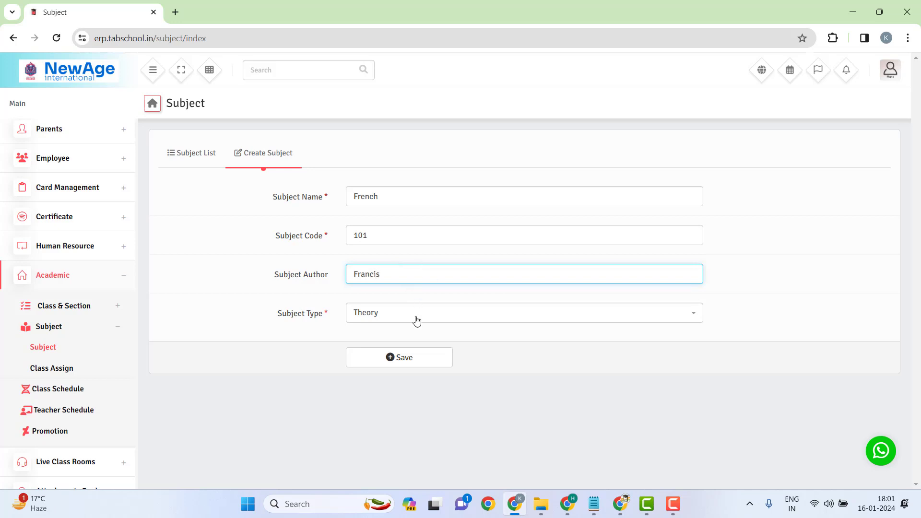
{"action": "left_click", "coordinate": [416, 322]}
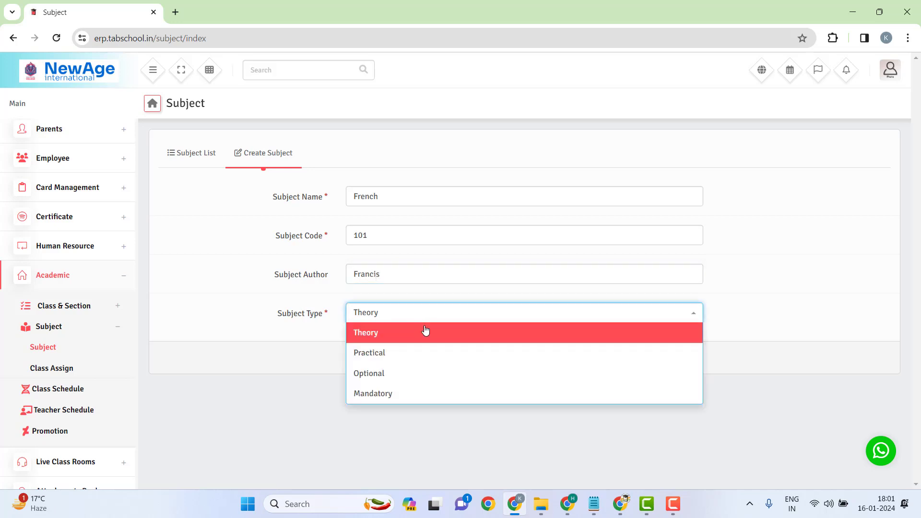
{"action": "left_click", "coordinate": [408, 379]}
{"action": "left_click", "coordinate": [412, 363]}
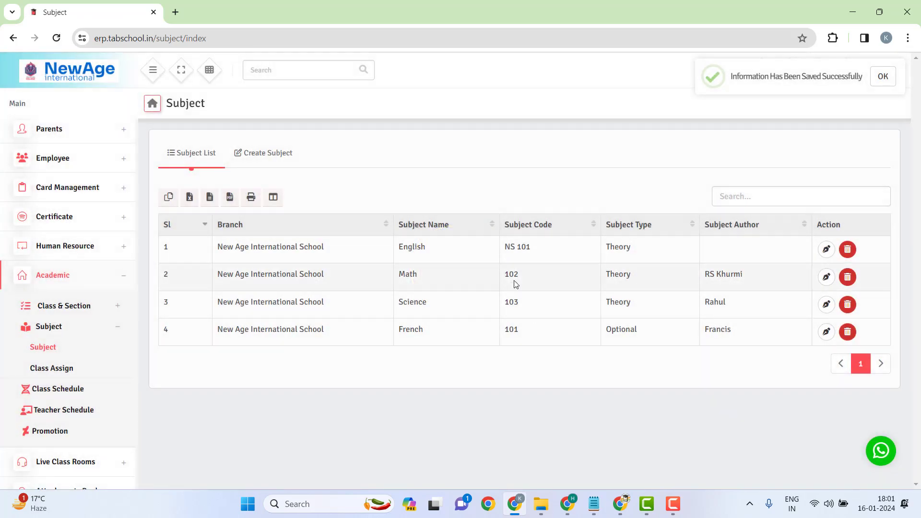
{"action": "left_click", "coordinate": [250, 159]}
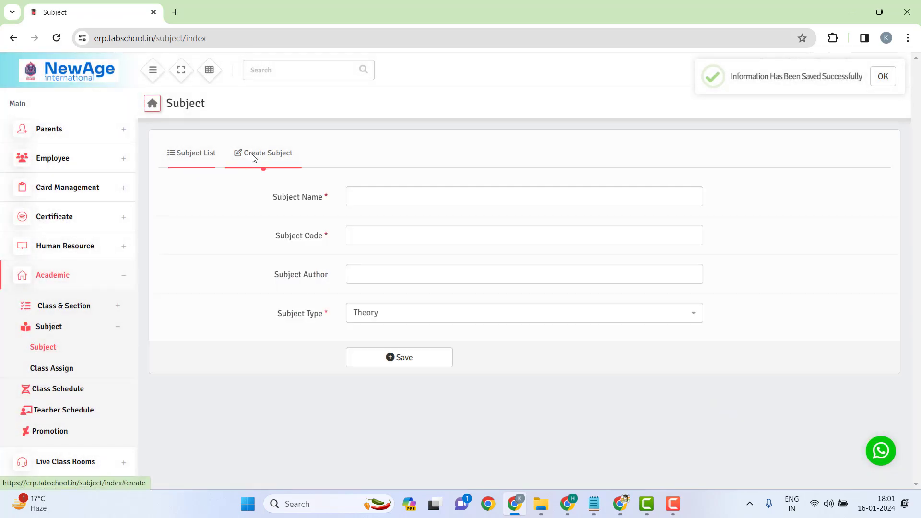
Step: Add Social Studies as a Theory subject with code 105 and its author, and save it
{"action": "left_click", "coordinate": [364, 192]}
{"action": "type", "text": "So"}
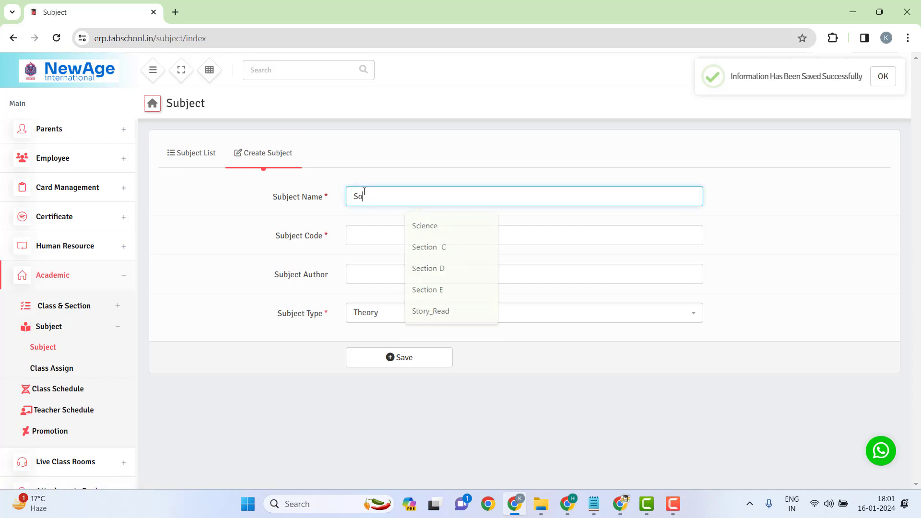
{"action": "type", "text": "cialStu"}
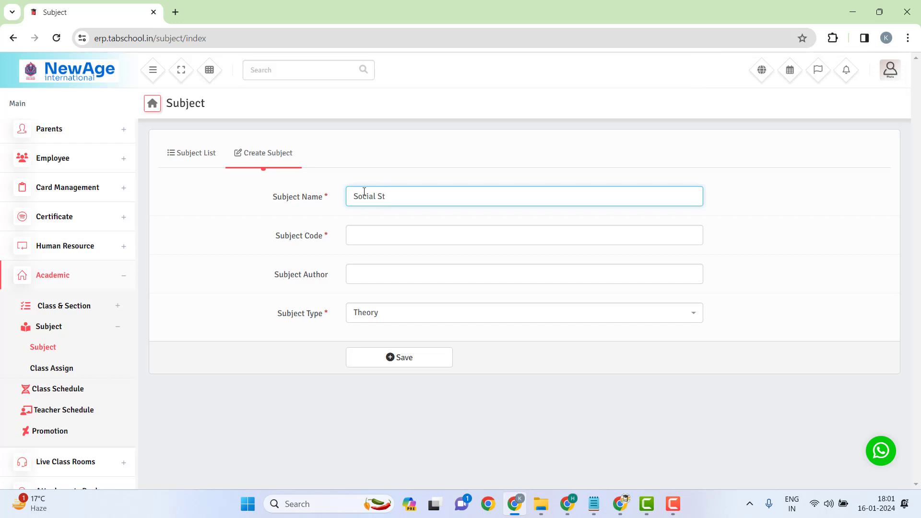
{"action": "key", "text": "Tab"}
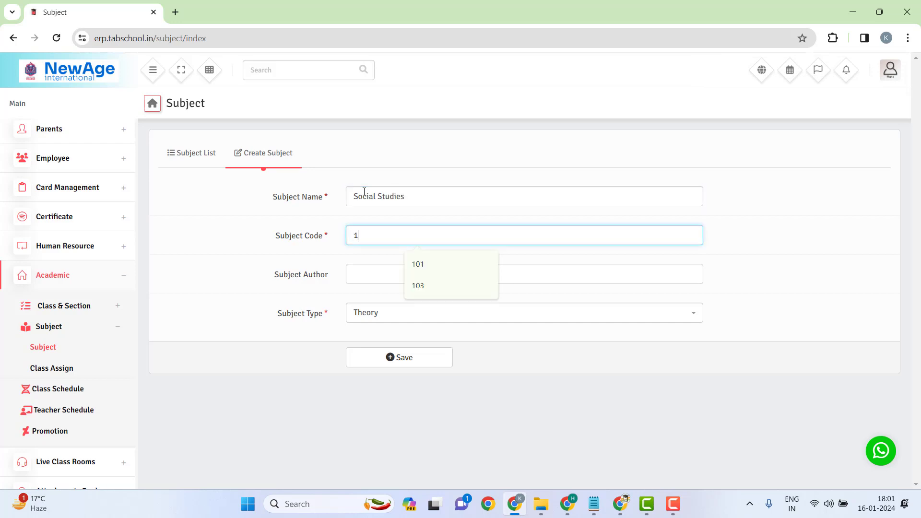
{"action": "type", "text": "105"}
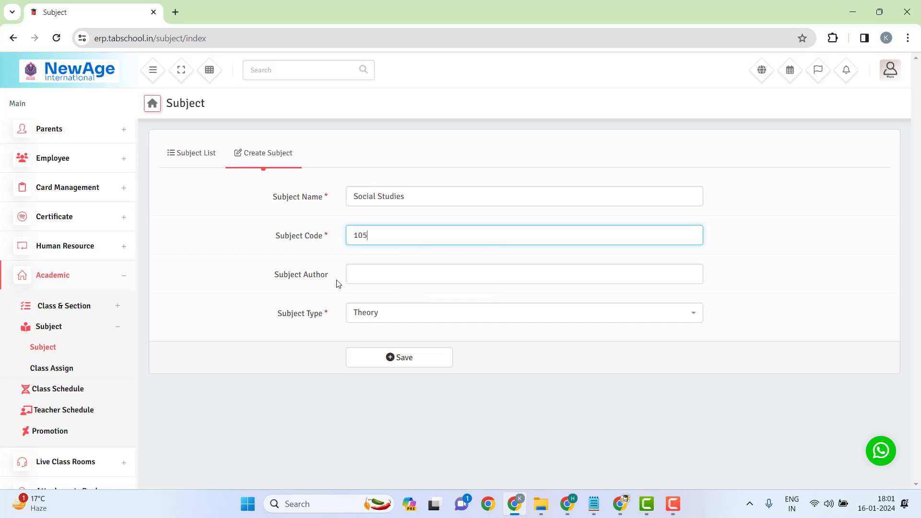
{"action": "left_click", "coordinate": [352, 272]}
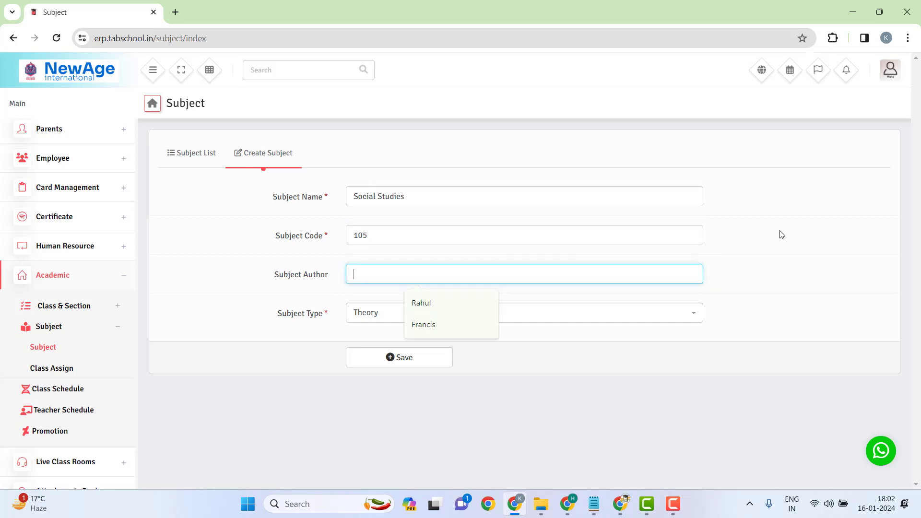
{"action": "type", "text": "Priya"}
{"action": "key", "text": "Tab"}
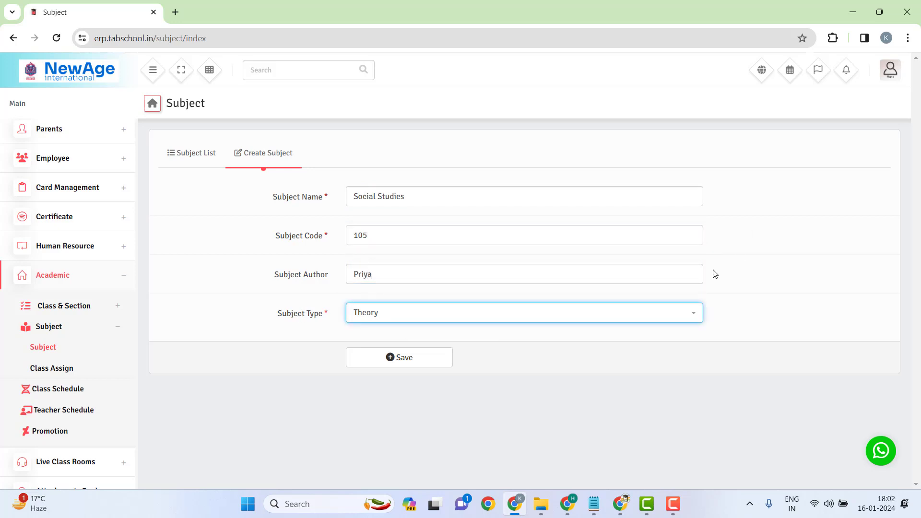
{"action": "left_click", "coordinate": [373, 363]}
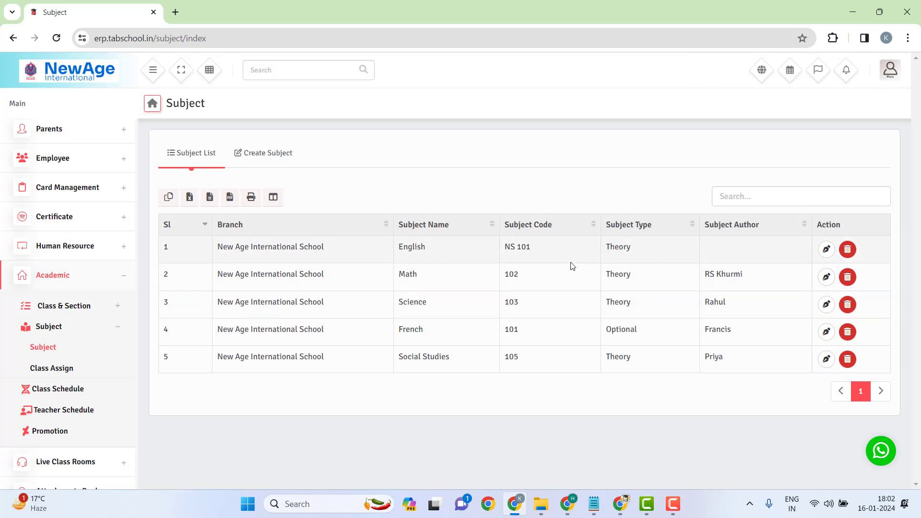
{"action": "left_click", "coordinate": [58, 373]}
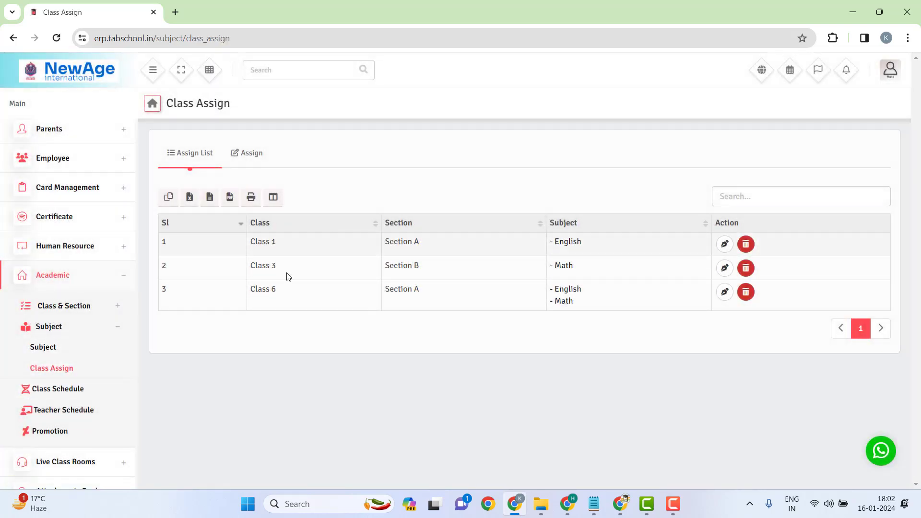
Step: Start a new class assignment for Class 7, Section A
{"action": "left_click", "coordinate": [243, 159]}
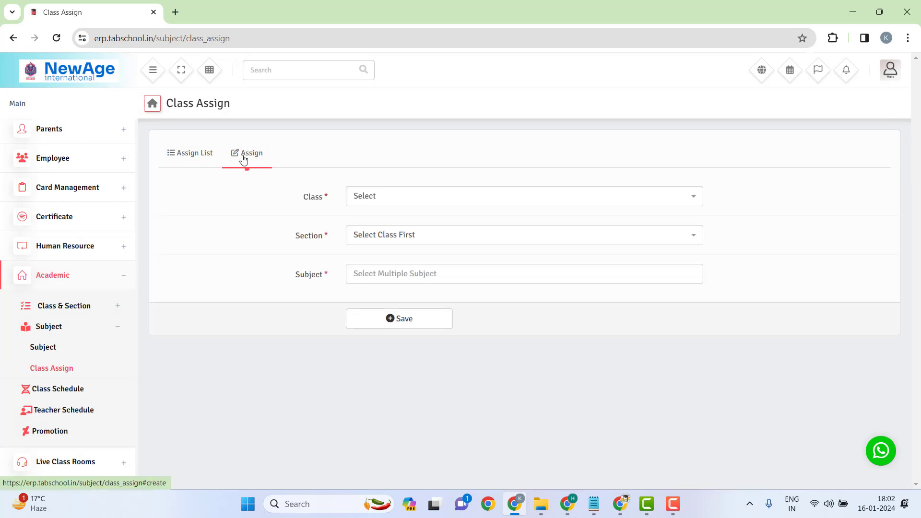
{"action": "left_click", "coordinate": [382, 196]}
{"action": "scroll", "coordinate": [392, 241], "scroll_direction": "down", "scroll_amount": 2}
{"action": "scroll", "coordinate": [392, 241], "scroll_direction": "up", "scroll_amount": 1}
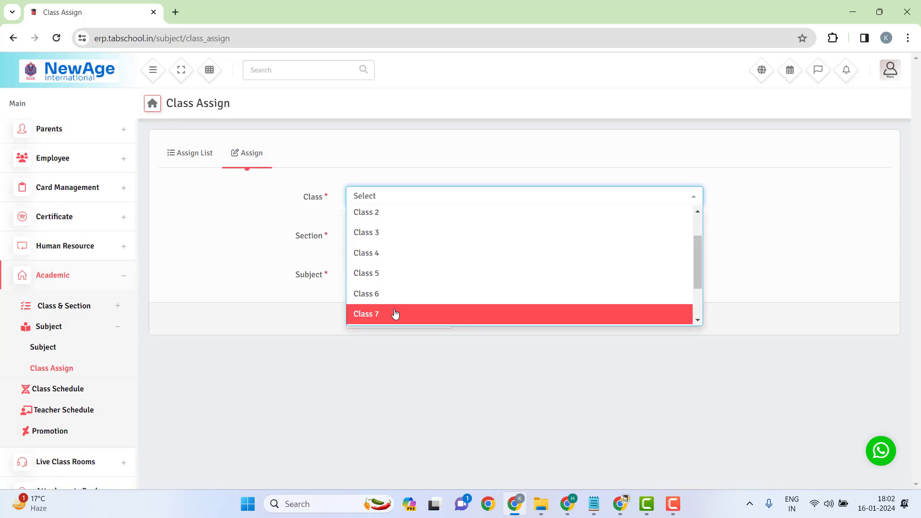
{"action": "left_click", "coordinate": [397, 312]}
{"action": "left_click", "coordinate": [395, 240]}
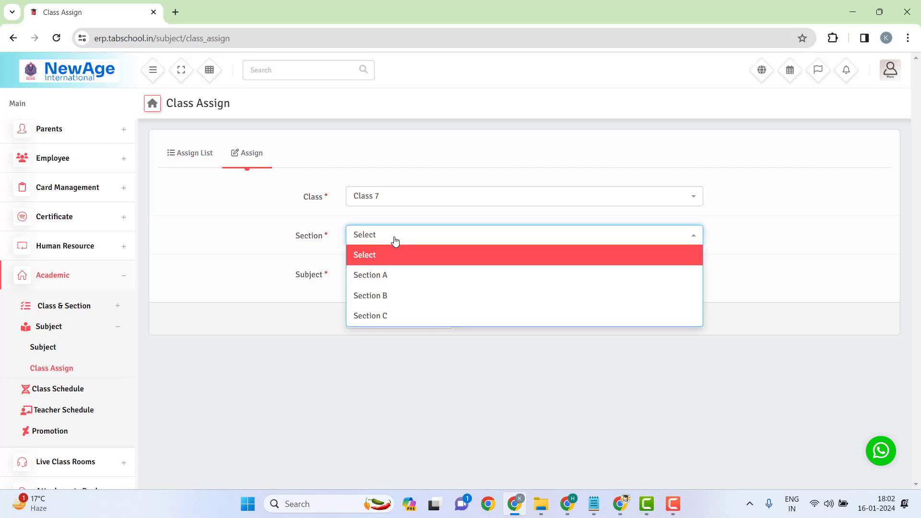
{"action": "left_click", "coordinate": [398, 278]}
Step: Assign English, Math, Science and Social Studies to the class and save
{"action": "left_click", "coordinate": [405, 274]}
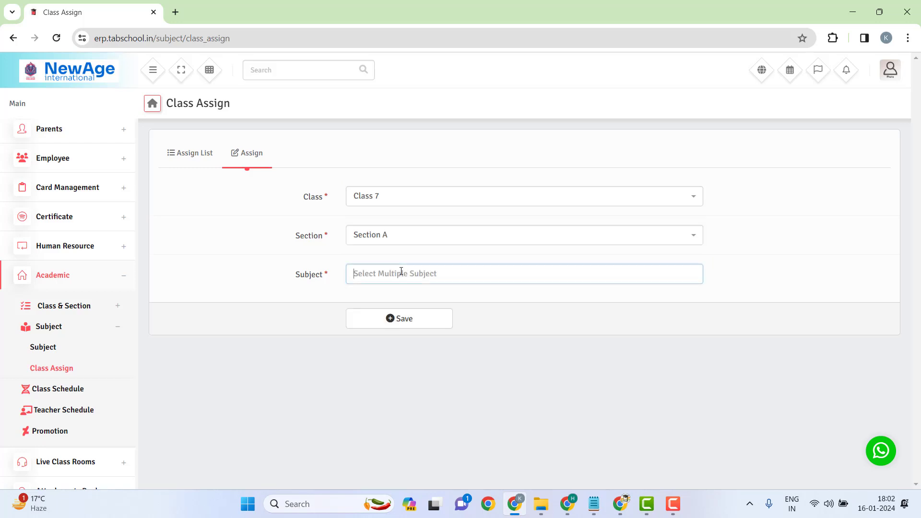
{"action": "left_click", "coordinate": [386, 299]}
{"action": "left_click", "coordinate": [424, 278]}
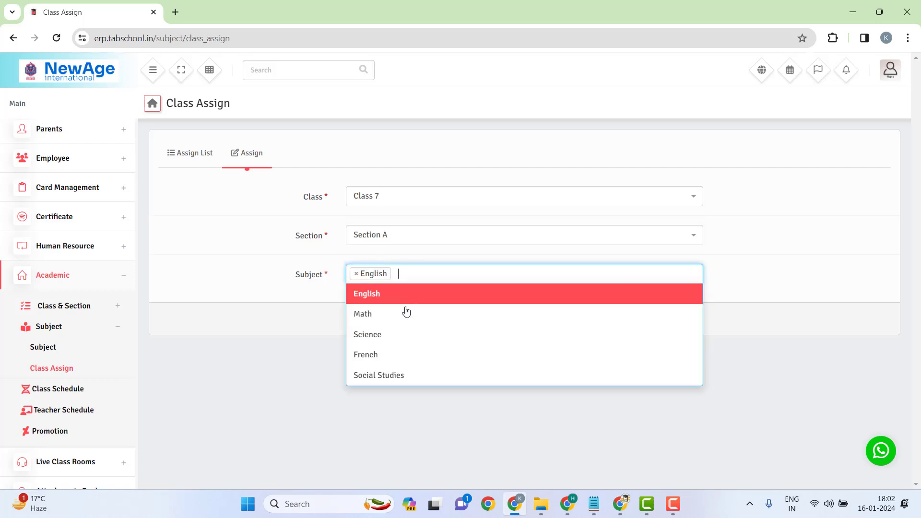
{"action": "left_click", "coordinate": [406, 313]}
{"action": "left_click", "coordinate": [464, 273]}
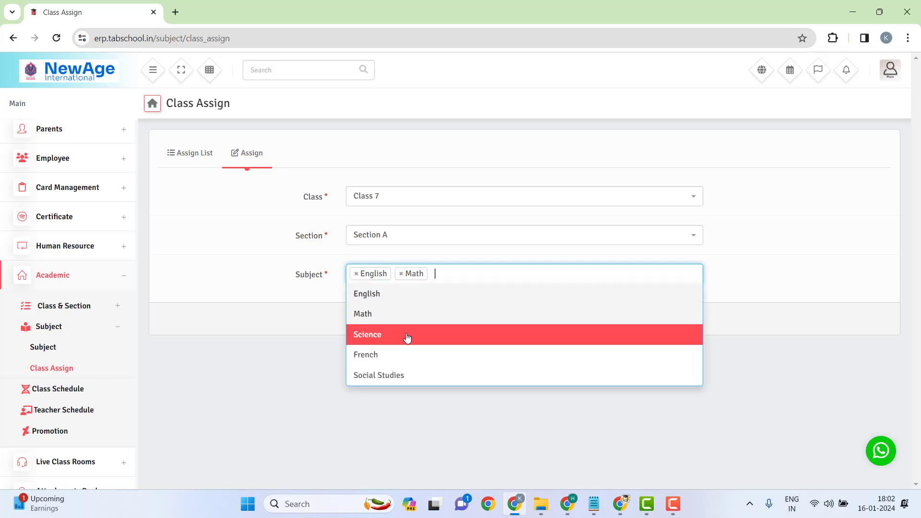
{"action": "left_click", "coordinate": [407, 336]}
{"action": "left_click", "coordinate": [483, 273]}
{"action": "left_click", "coordinate": [429, 375]}
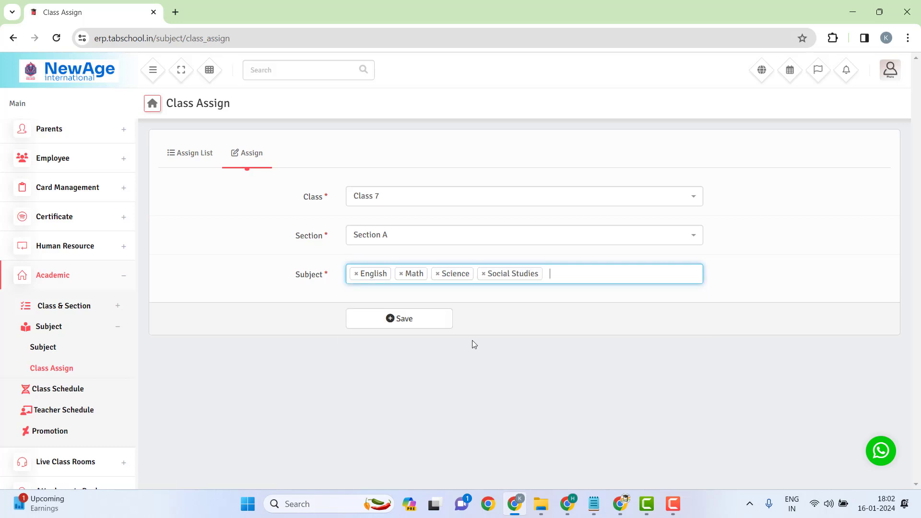
{"action": "left_click", "coordinate": [422, 328]}
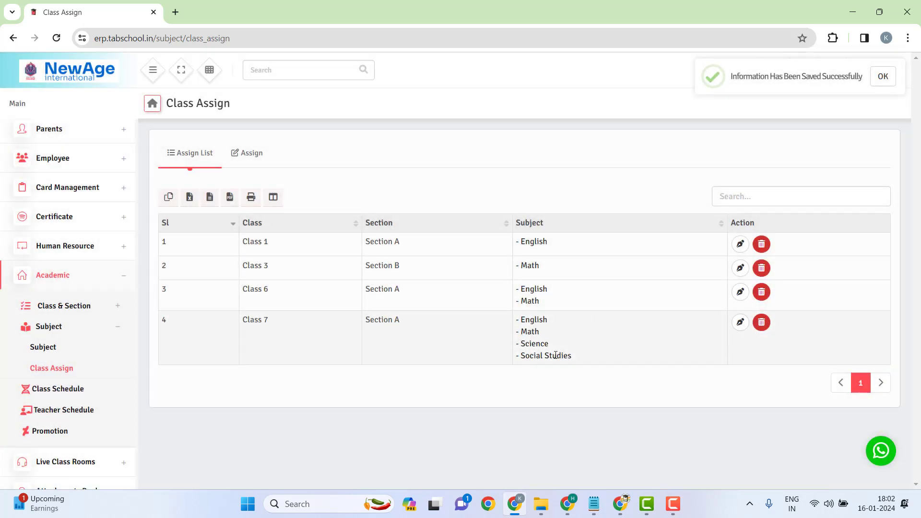
Step: Highlight Class 7's assigned subjects and row details in the assignment list
{"action": "left_click_drag", "start_coordinate": [576, 362], "coordinate": [520, 321]}
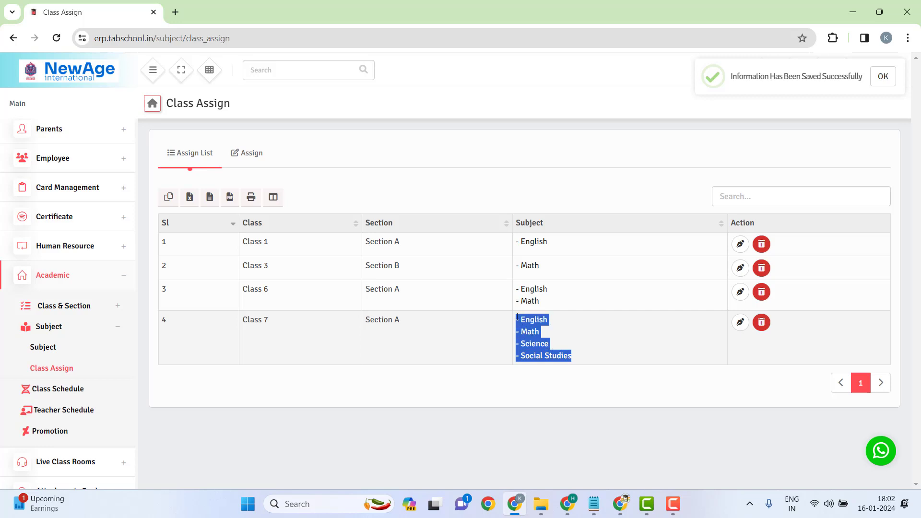
{"action": "left_click", "coordinate": [475, 340]}
{"action": "left_click_drag", "start_coordinate": [251, 354], "coordinate": [601, 350]}
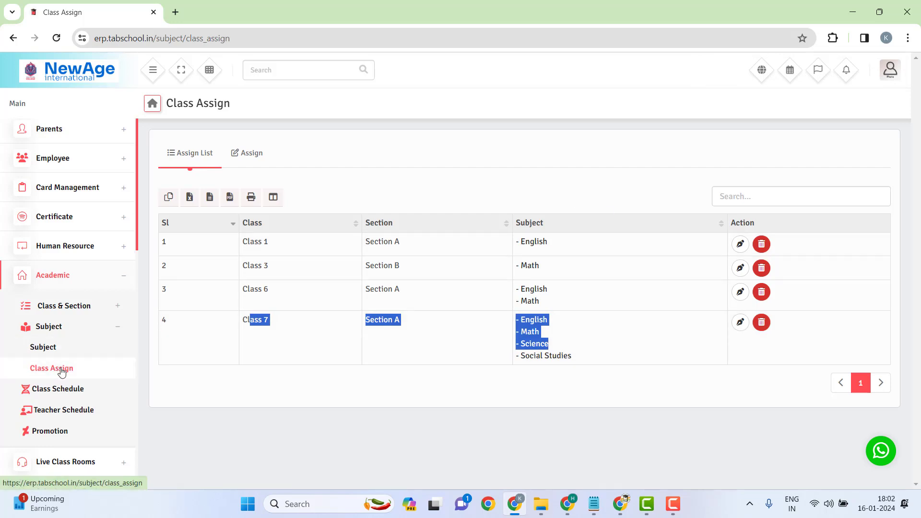
{"action": "left_click", "coordinate": [54, 345]}
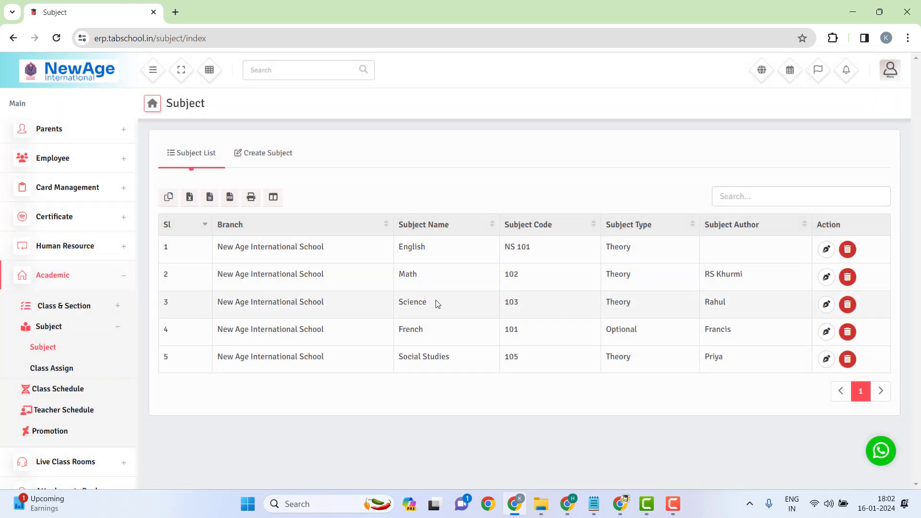
Step: Create a new subject named Computer Science with code 106
{"action": "left_click", "coordinate": [277, 154]}
{"action": "left_click", "coordinate": [376, 190]}
{"action": "type", "text": "Computer Sci"}
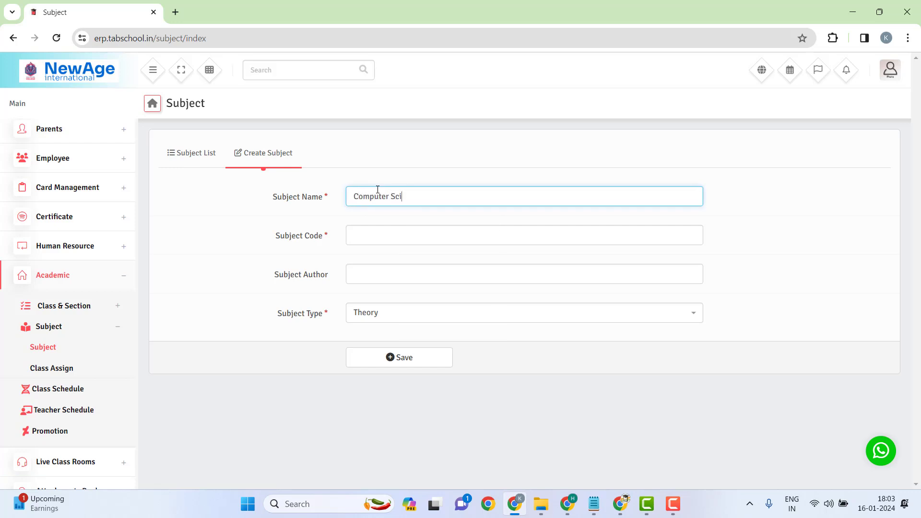
{"action": "type", "text": "encw"}
{"action": "key", "text": "BackSpace"}
{"action": "left_click", "coordinate": [406, 234]}
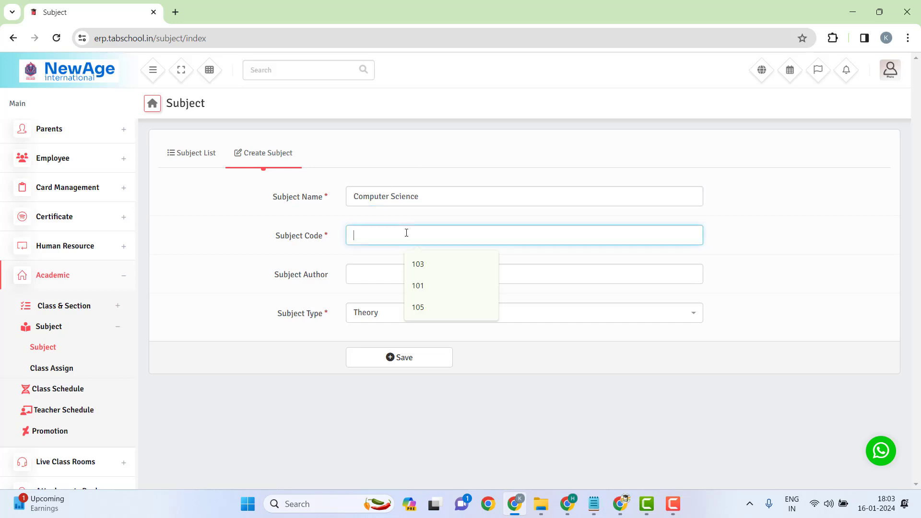
{"action": "type", "text": "106"}
Step: Add the subject's author, set its type to Practical, and save it
{"action": "key", "text": "Tab"}
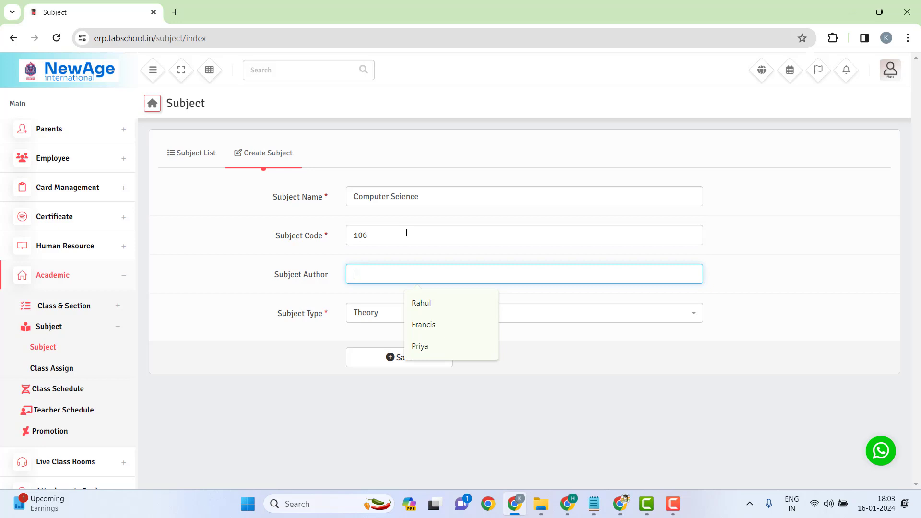
{"action": "type", "text": "Roh"}
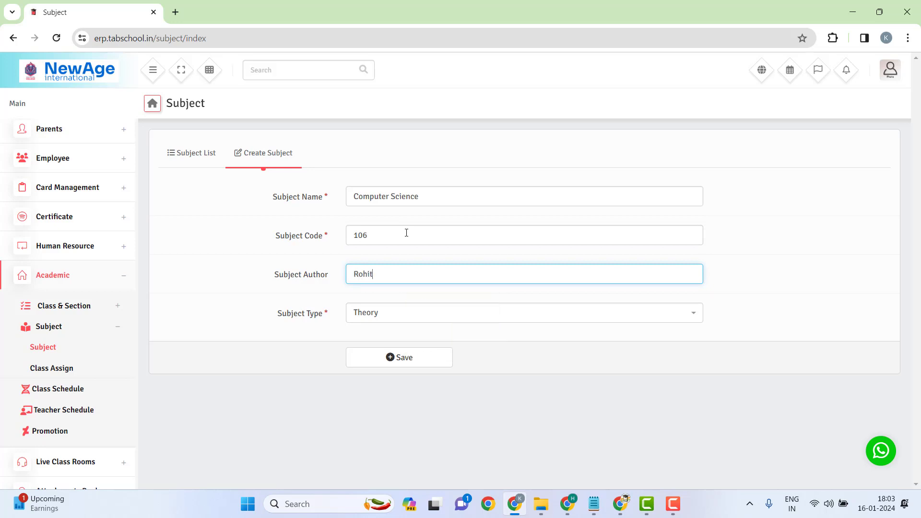
{"action": "type", "text": "it"}
{"action": "key", "text": "Tab"}
{"action": "left_click", "coordinate": [402, 311]}
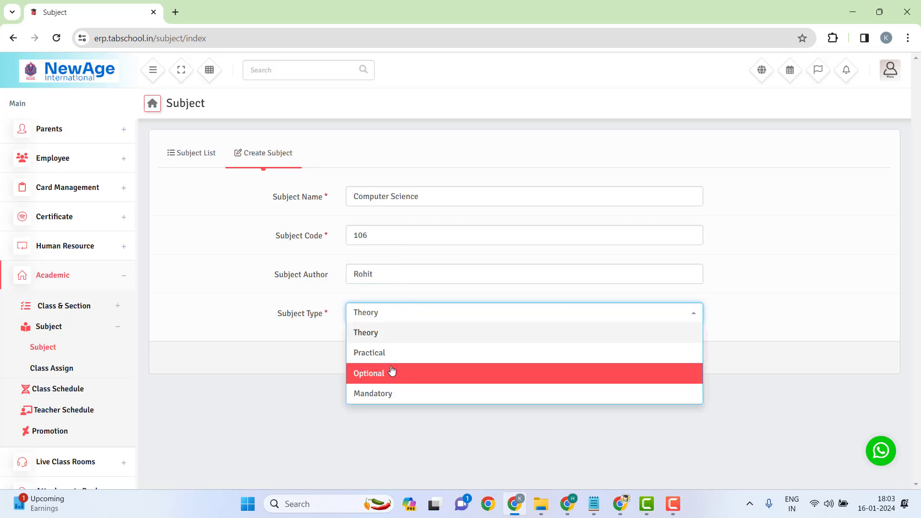
{"action": "left_click", "coordinate": [418, 354]}
{"action": "left_click", "coordinate": [420, 357]}
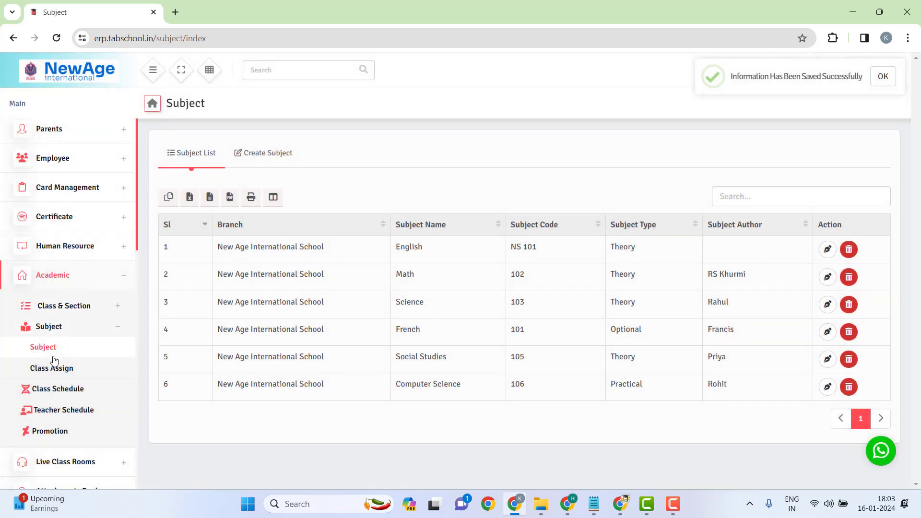
{"action": "left_click", "coordinate": [42, 366]}
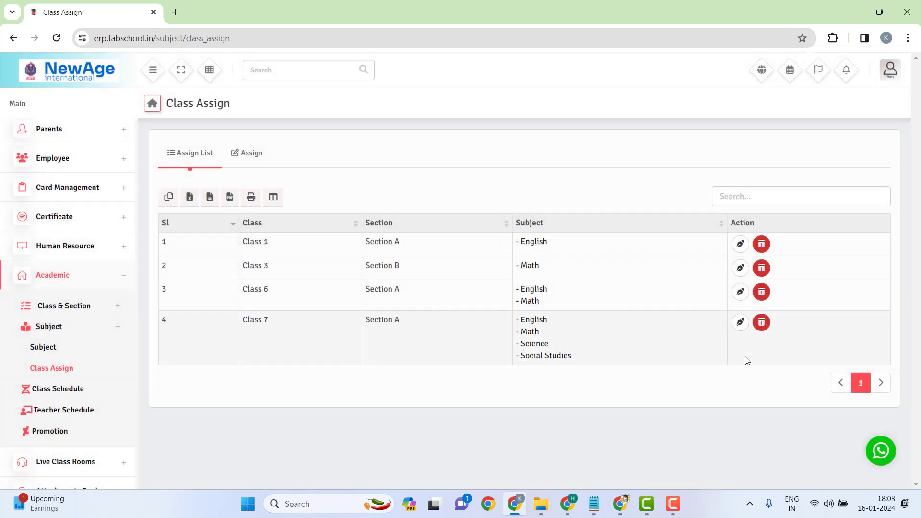
Step: Edit Class 7's assignment to add Computer Science and French, then update it
{"action": "left_click", "coordinate": [741, 322]}
{"action": "left_click", "coordinate": [538, 270]}
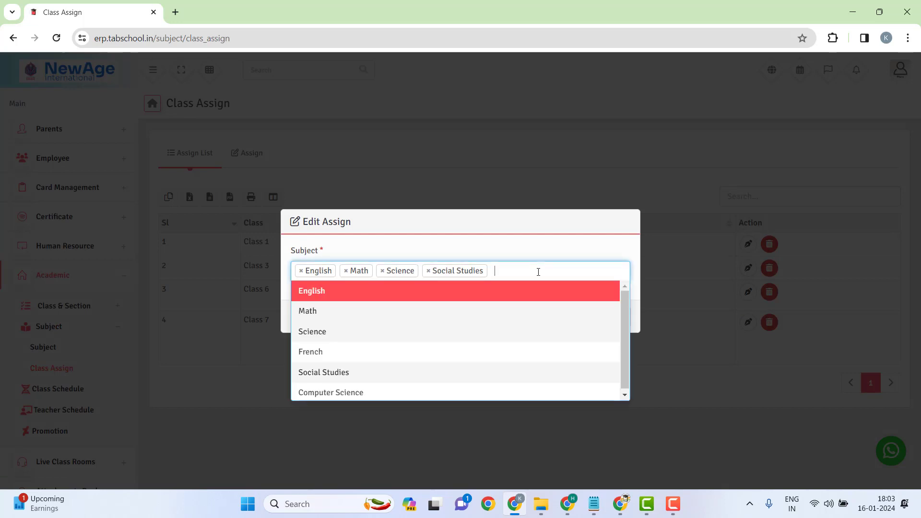
{"action": "left_click", "coordinate": [392, 391]}
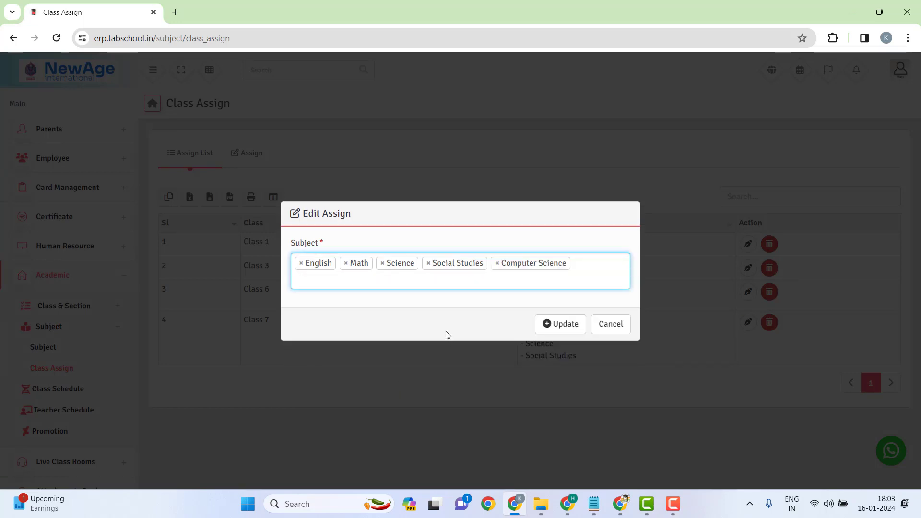
{"action": "left_click", "coordinate": [406, 282]}
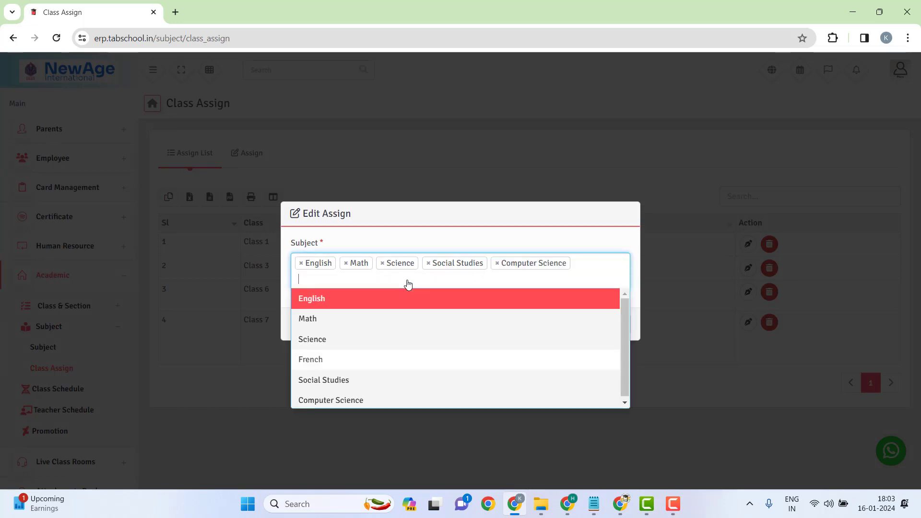
{"action": "left_click", "coordinate": [355, 359]}
{"action": "left_click", "coordinate": [568, 328]}
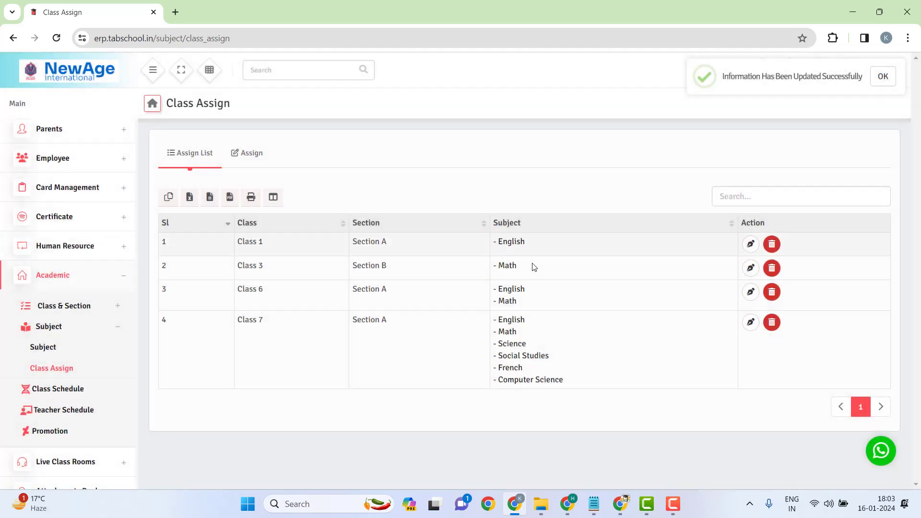
{"action": "left_click_drag", "start_coordinate": [508, 320], "coordinate": [584, 392]}
{"action": "left_click", "coordinate": [583, 382]}
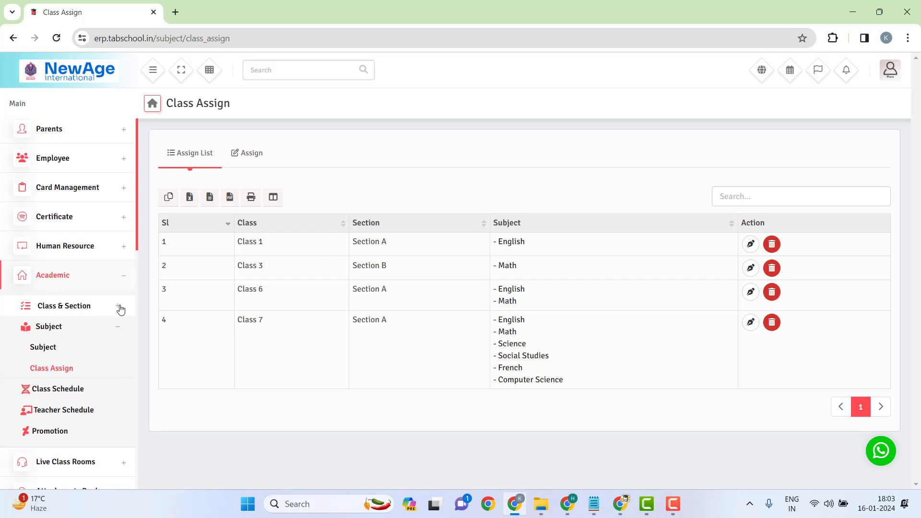
Step: Collapse the Academic and Human Resource menus and expand the Employee menu in the sidebar
{"action": "scroll", "coordinate": [99, 262], "scroll_direction": "up", "scroll_amount": 4}
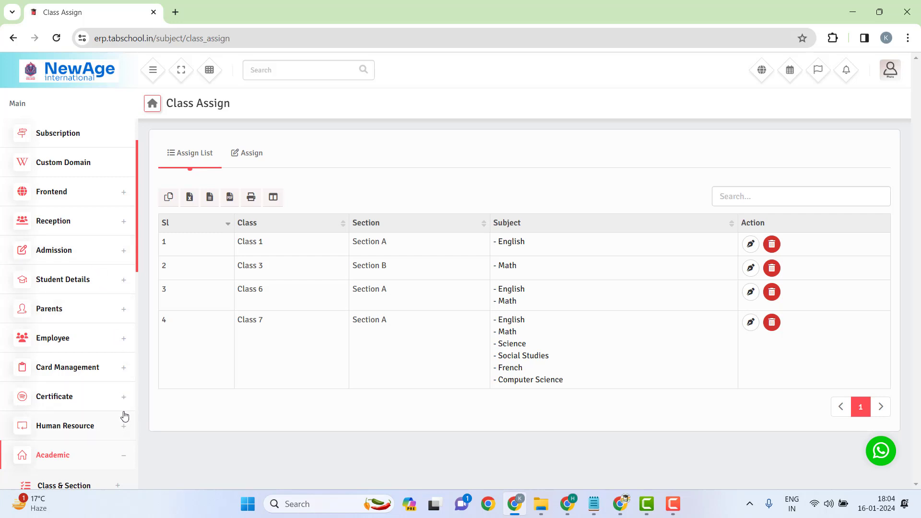
{"action": "scroll", "coordinate": [122, 415], "scroll_direction": "down", "scroll_amount": 2}
{"action": "left_click", "coordinate": [122, 394]}
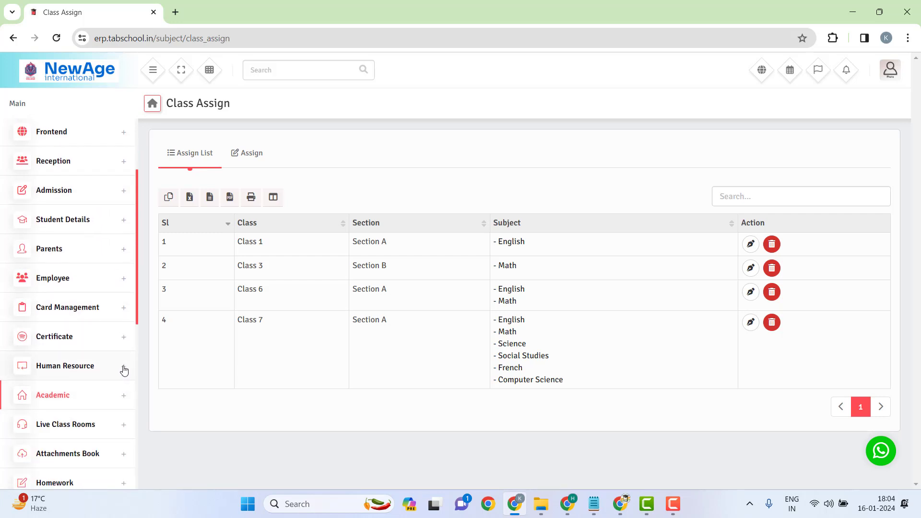
{"action": "left_click", "coordinate": [123, 366]}
{"action": "scroll", "coordinate": [105, 322], "scroll_direction": "down", "scroll_amount": 1}
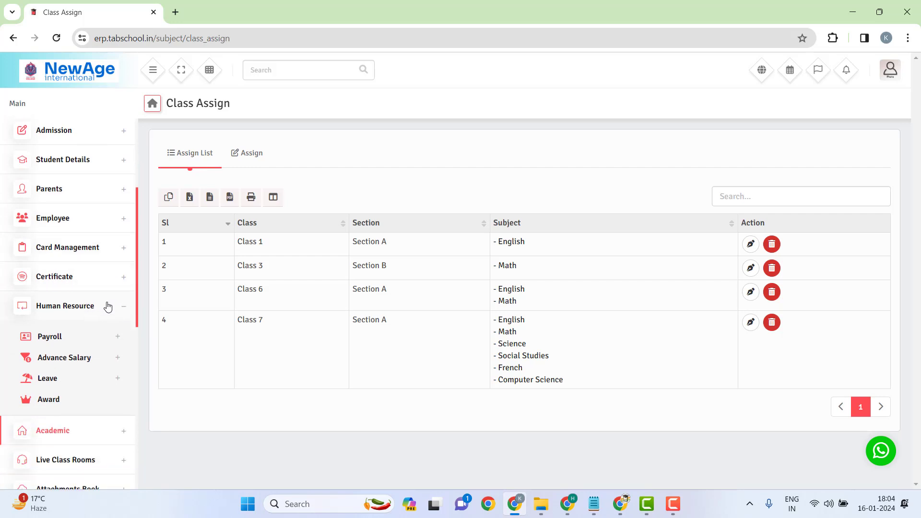
{"action": "left_click", "coordinate": [122, 318]}
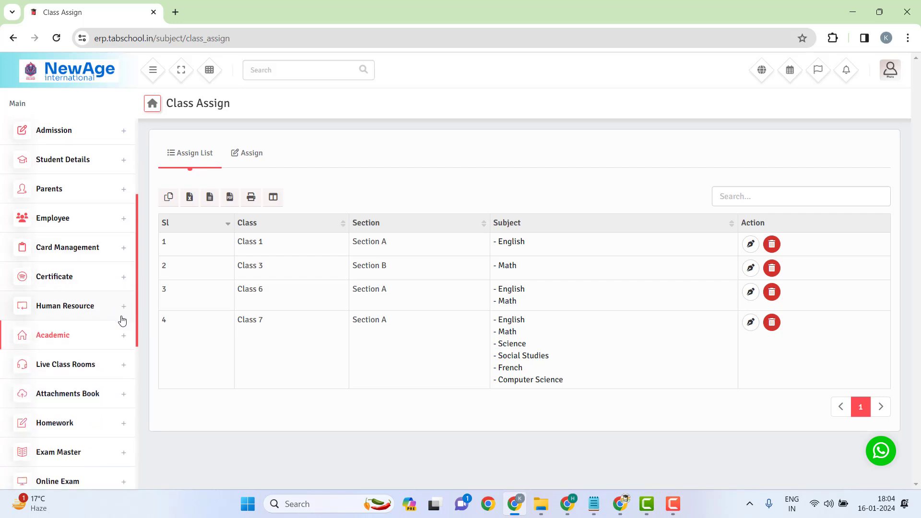
{"action": "scroll", "coordinate": [115, 322], "scroll_direction": "up", "scroll_amount": 3}
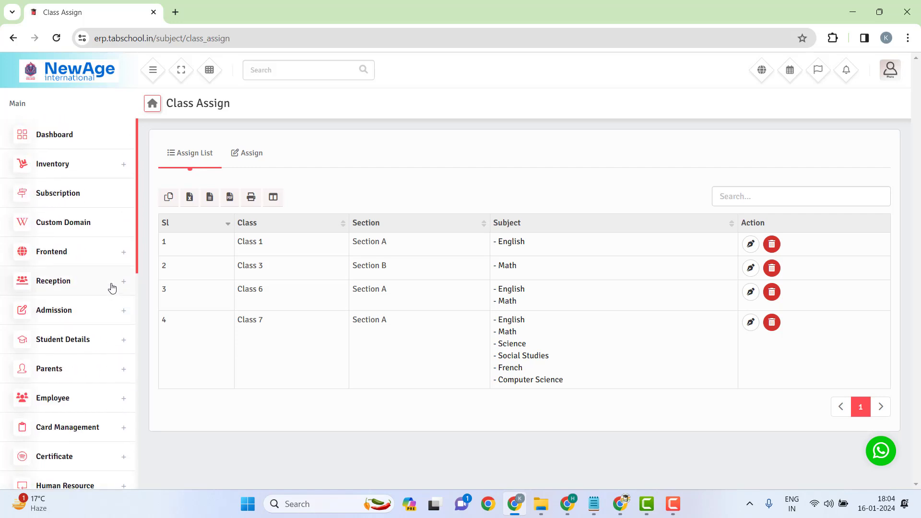
{"action": "left_click", "coordinate": [465, 23]}
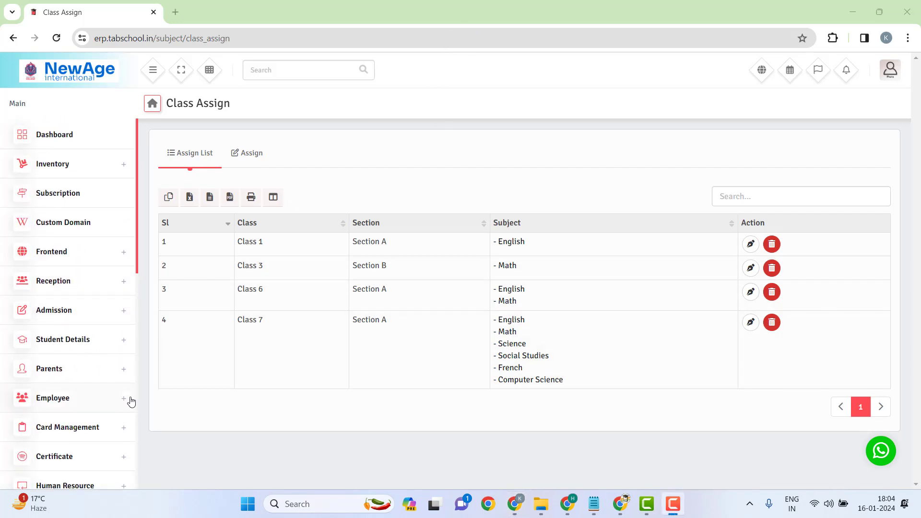
{"action": "scroll", "coordinate": [115, 379], "scroll_direction": "down", "scroll_amount": 1}
{"action": "left_click", "coordinate": [104, 353]}
{"action": "scroll", "coordinate": [107, 351], "scroll_direction": "down", "scroll_amount": 2}
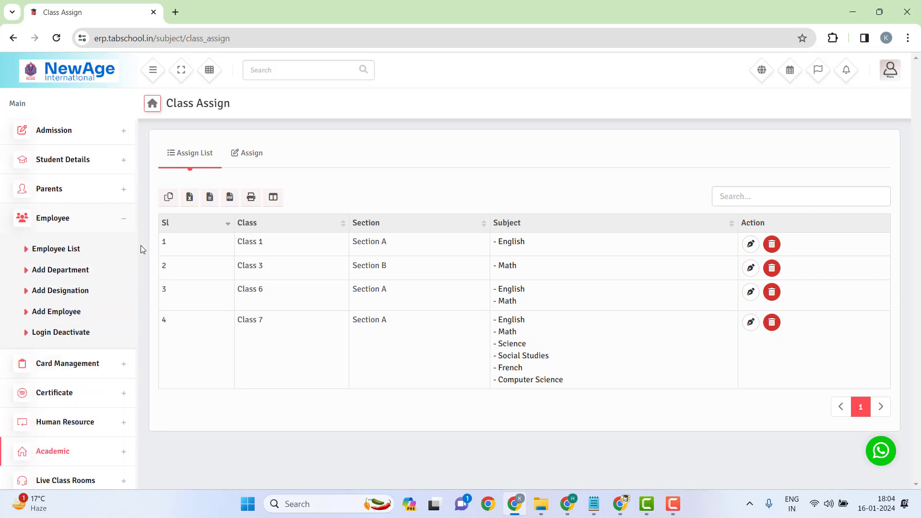
Step: Open the Employee List and highlight the admin staff details
{"action": "left_click", "coordinate": [56, 249]}
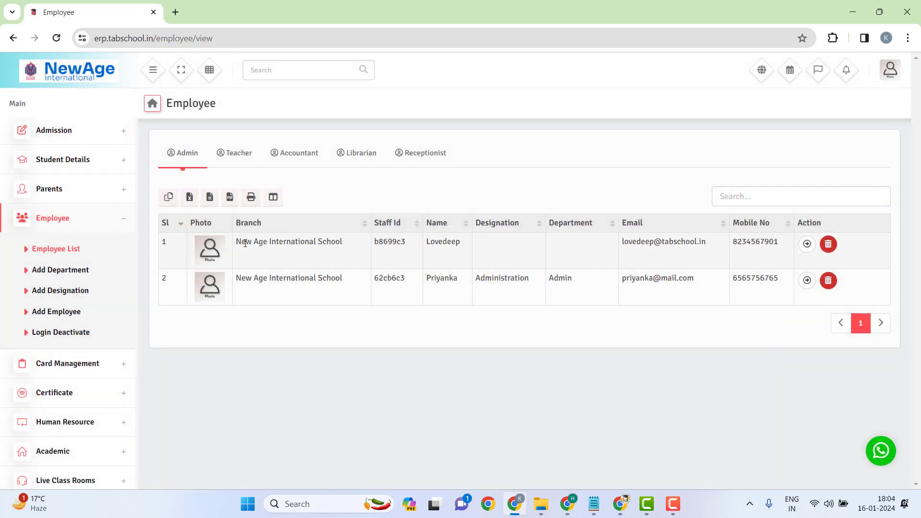
{"action": "left_click_drag", "start_coordinate": [241, 243], "coordinate": [464, 255]}
{"action": "left_click_drag", "start_coordinate": [355, 254], "coordinate": [576, 290]}
Step: Browse the Teacher, Accountant, Librarian and Receptionist staff lists, ending back on Teacher
{"action": "left_click", "coordinate": [254, 165]}
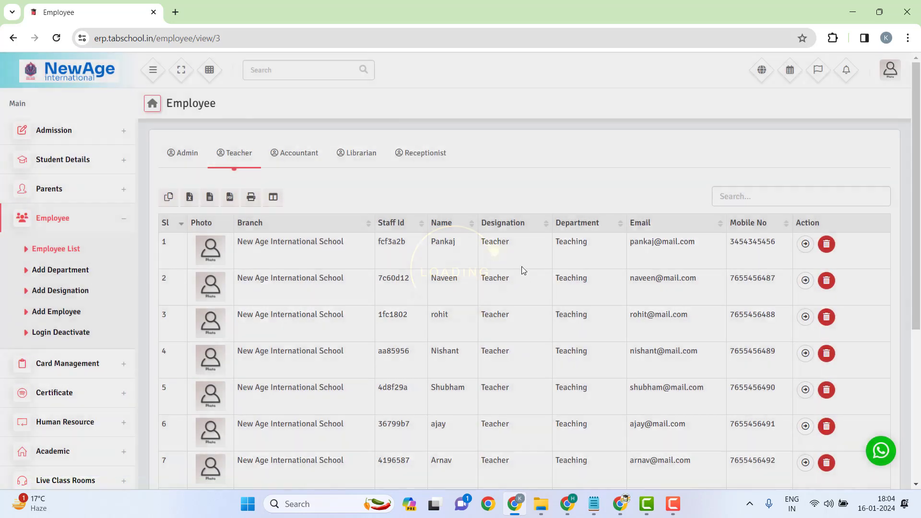
{"action": "scroll", "coordinate": [520, 269], "scroll_direction": "down", "scroll_amount": 3}
{"action": "scroll", "coordinate": [688, 340], "scroll_direction": "up", "scroll_amount": 3}
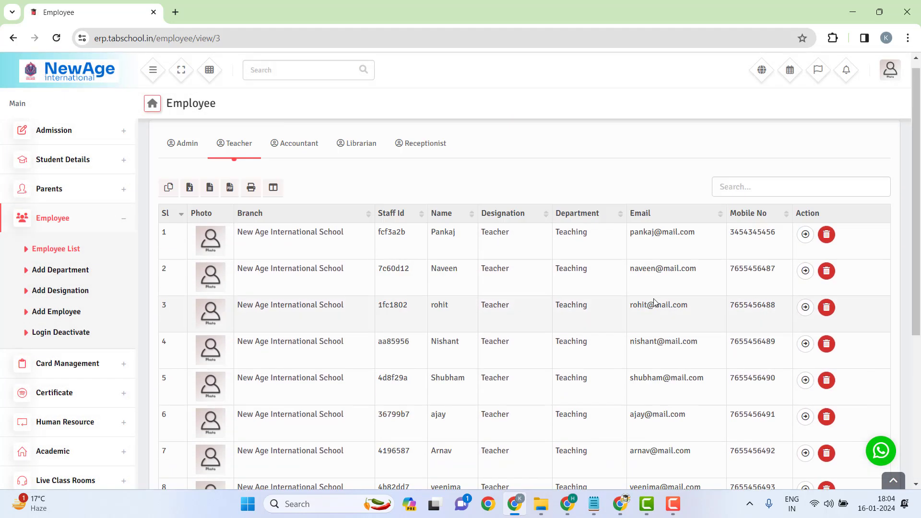
{"action": "scroll", "coordinate": [690, 388], "scroll_direction": "down", "scroll_amount": 3}
{"action": "scroll", "coordinate": [801, 410], "scroll_direction": "up", "scroll_amount": 3}
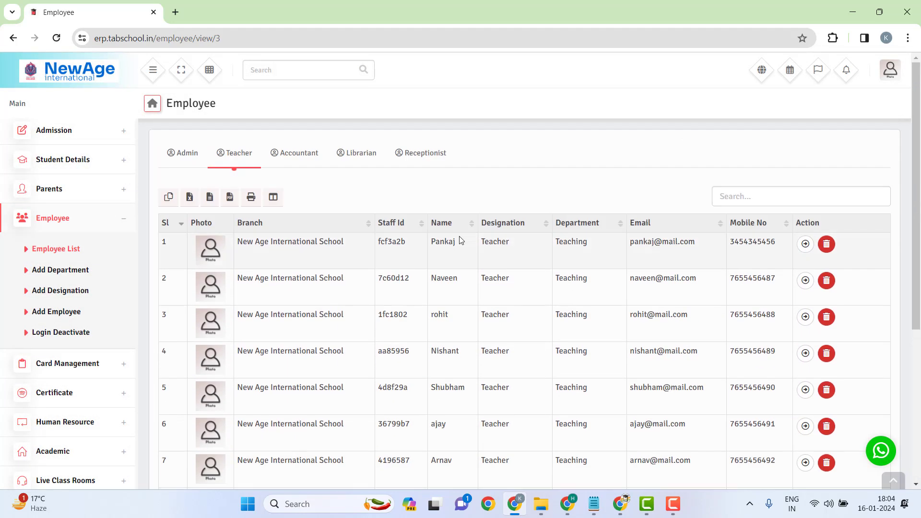
{"action": "left_click", "coordinate": [311, 161]}
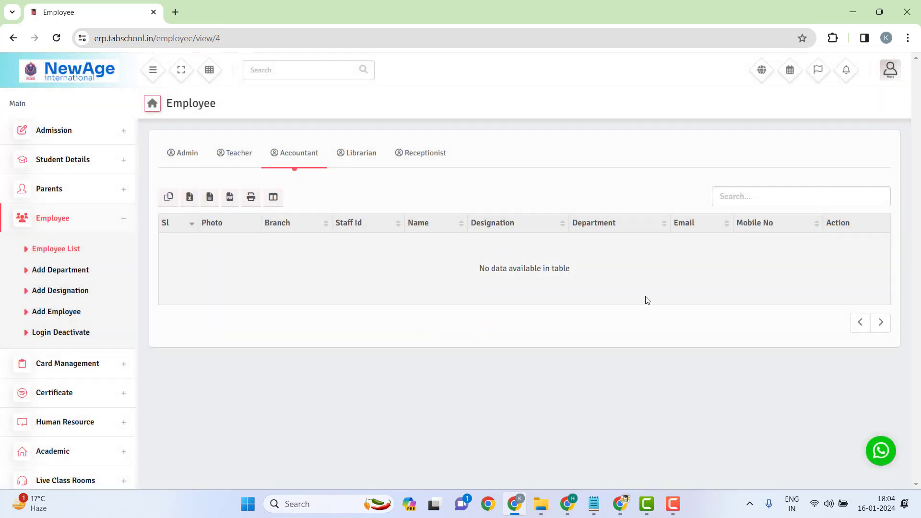
{"action": "left_click", "coordinate": [368, 158]}
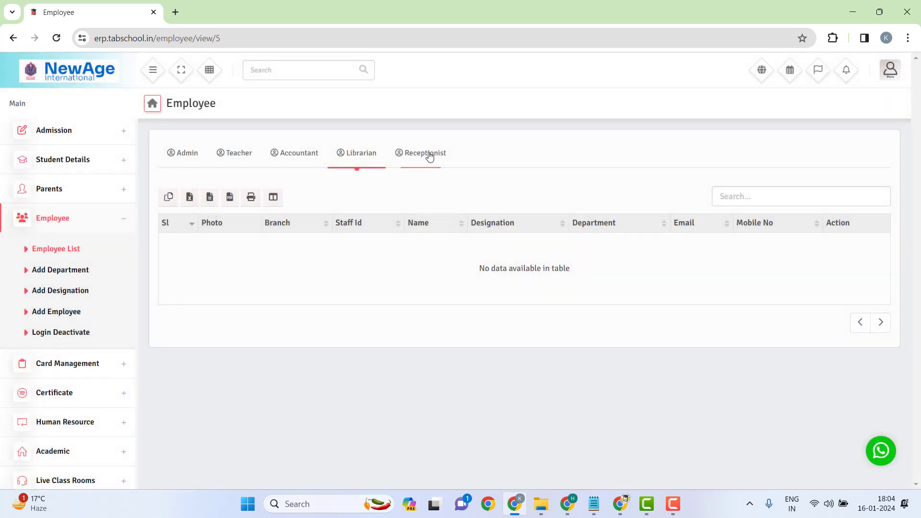
{"action": "left_click", "coordinate": [429, 156]}
{"action": "left_click", "coordinate": [229, 157]}
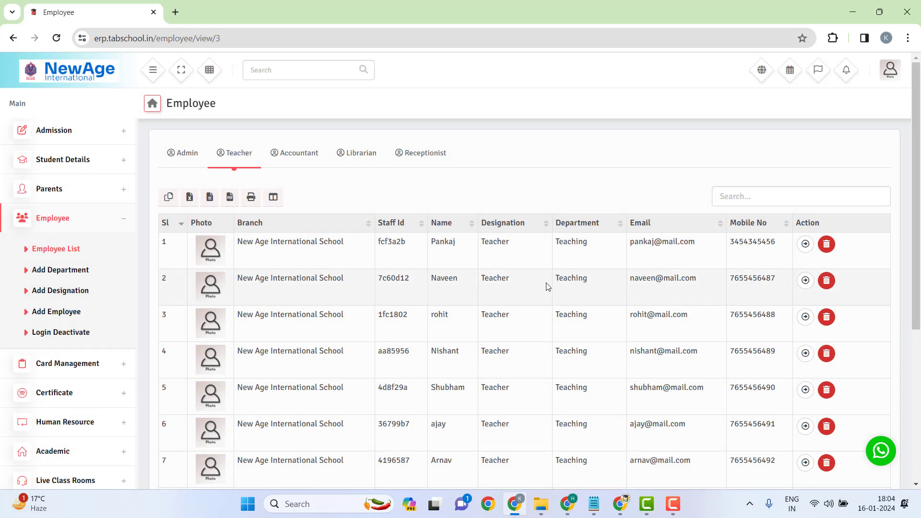
{"action": "scroll", "coordinate": [548, 286], "scroll_direction": "down", "scroll_amount": 5}
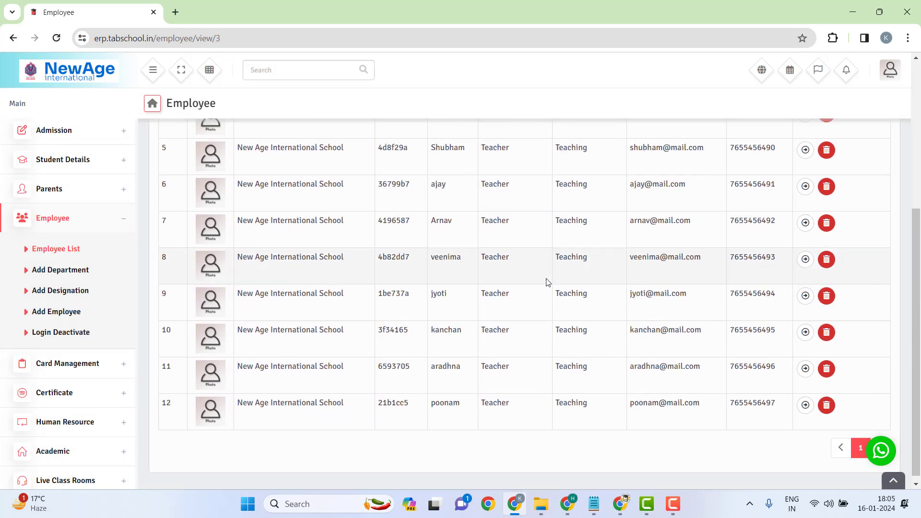
{"action": "scroll", "coordinate": [549, 282], "scroll_direction": "up", "scroll_amount": 5}
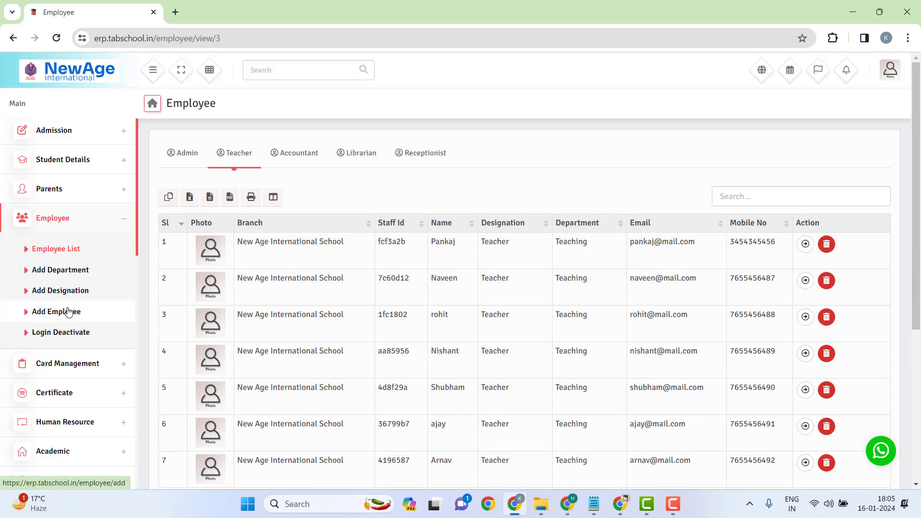
Step: Review the existing Admin and Teaching departments on the Add Department page
{"action": "left_click", "coordinate": [87, 270]}
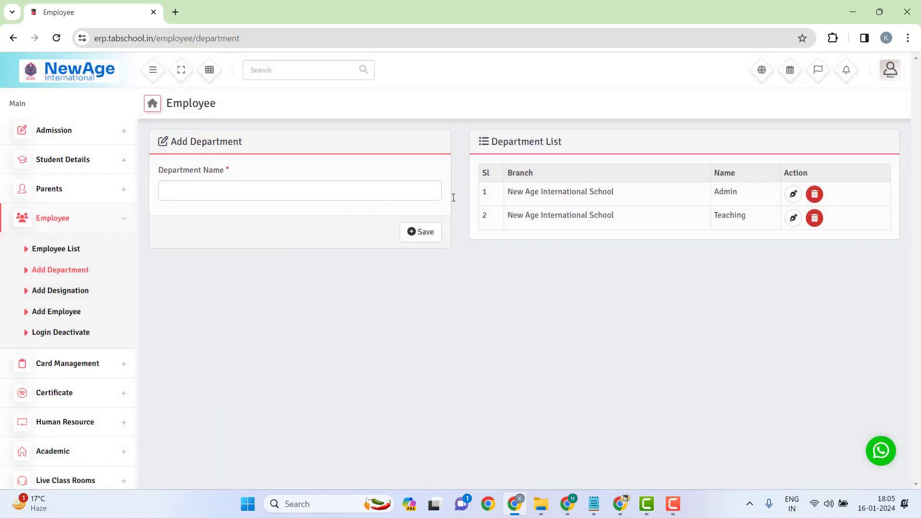
{"action": "left_click_drag", "start_coordinate": [739, 193], "coordinate": [683, 216]}
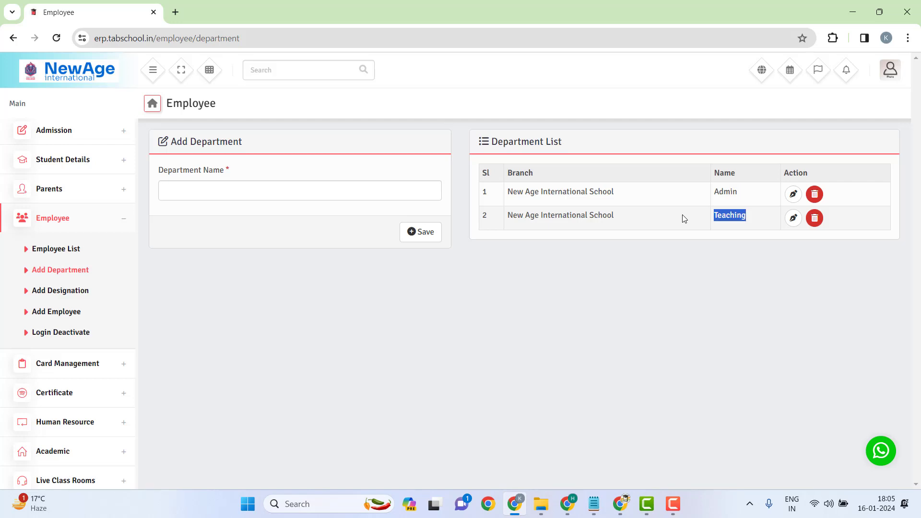
{"action": "left_click", "coordinate": [729, 202]}
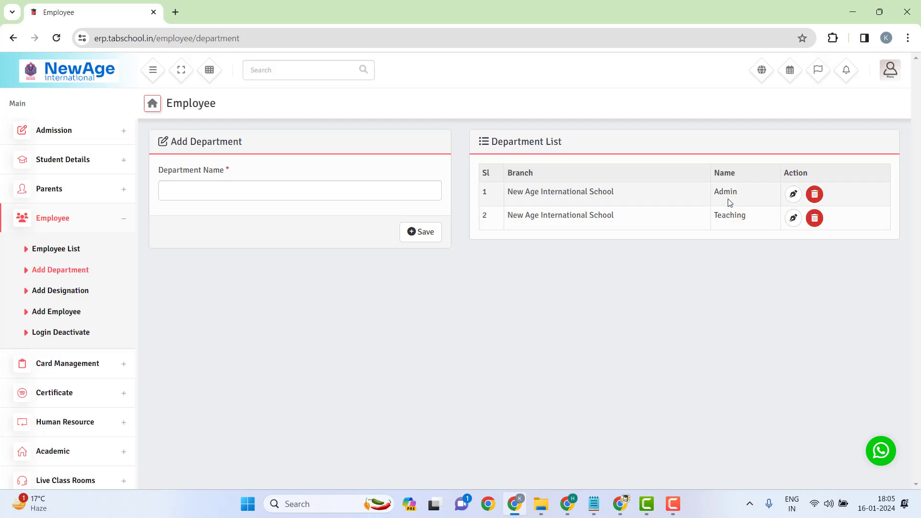
{"action": "left_click", "coordinate": [185, 194]}
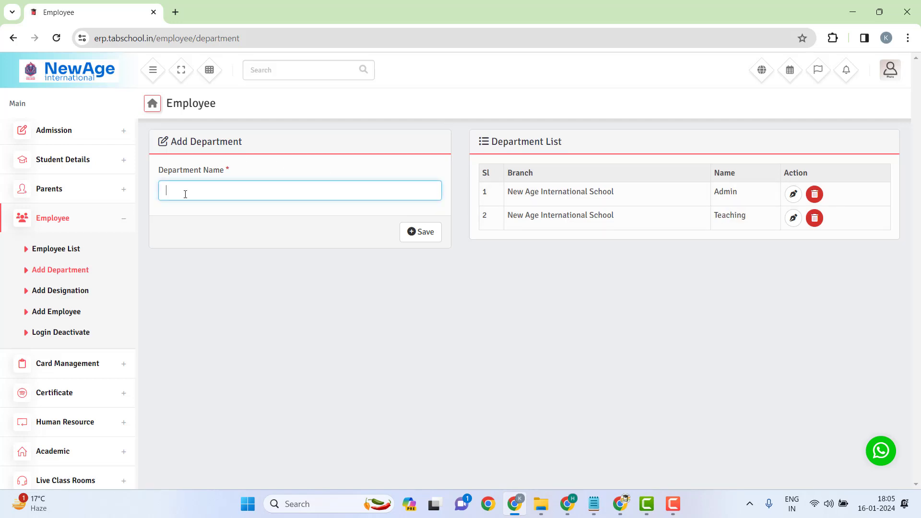
{"action": "left_click", "coordinate": [52, 290]}
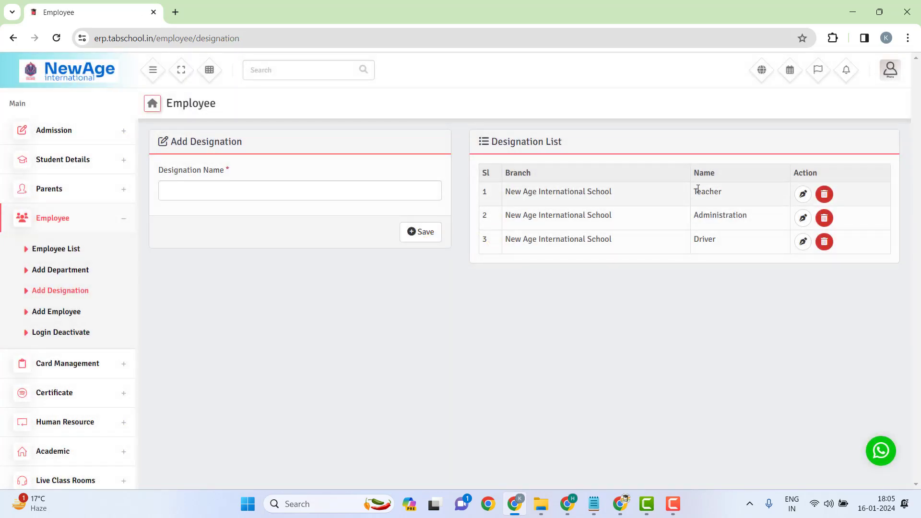
Step: Save Accountant as a new designation
{"action": "left_click_drag", "start_coordinate": [698, 188], "coordinate": [688, 243]}
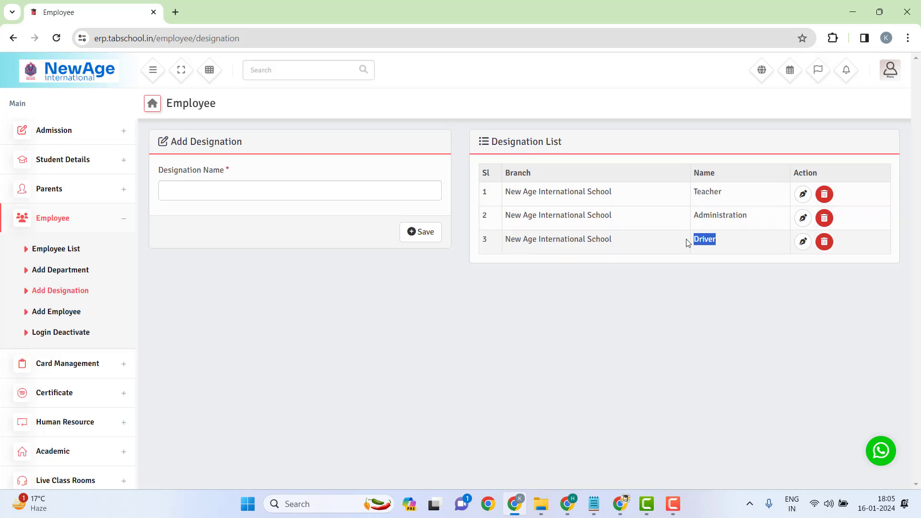
{"action": "left_click", "coordinate": [220, 194]}
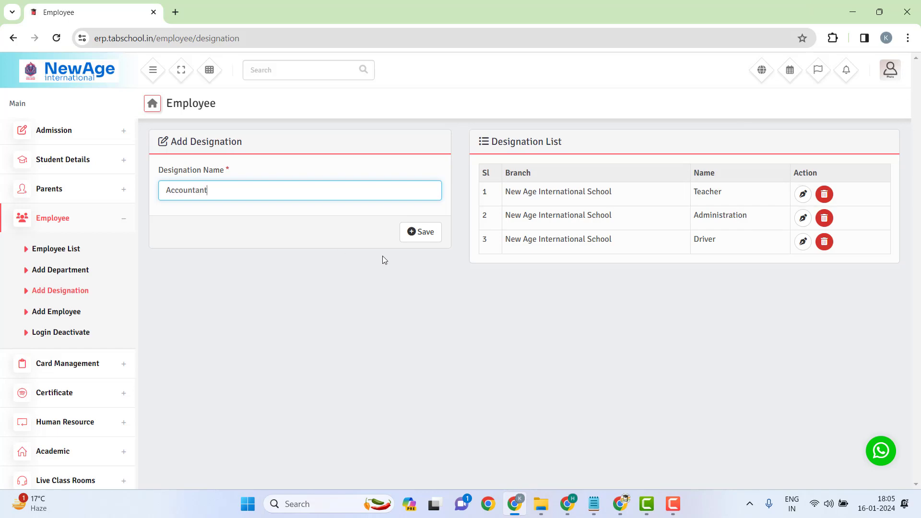
{"action": "left_click", "coordinate": [442, 229]}
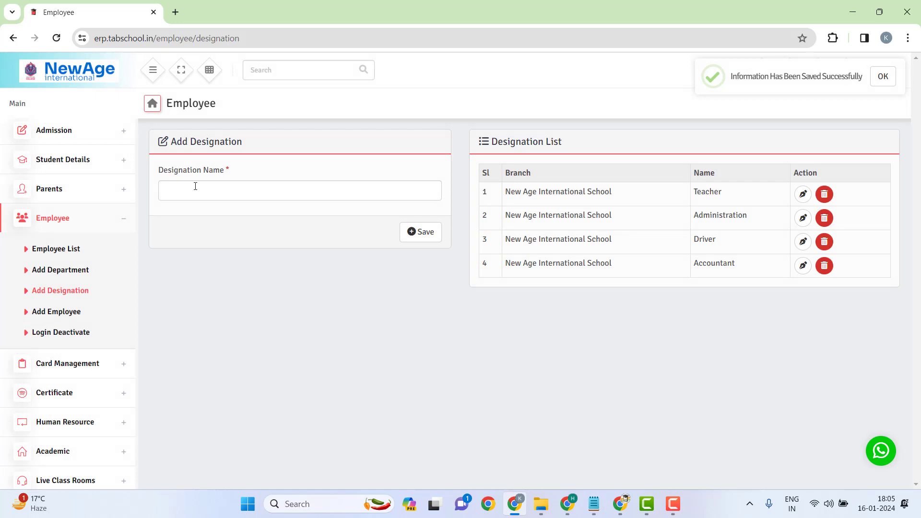
Step: Add the designation Curriculum Coordinator, correcting its misspellings, and save it
{"action": "left_click", "coordinate": [196, 186]}
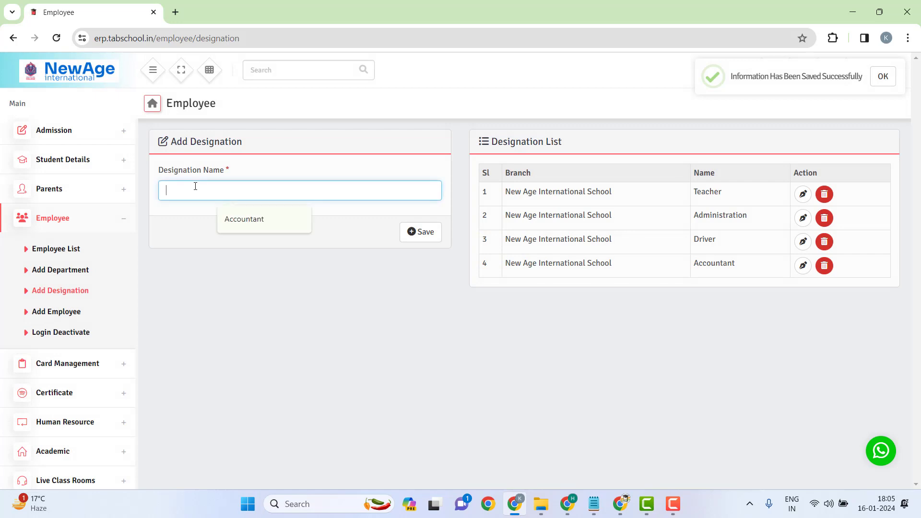
{"action": "type", "text": "Cirriculum "}
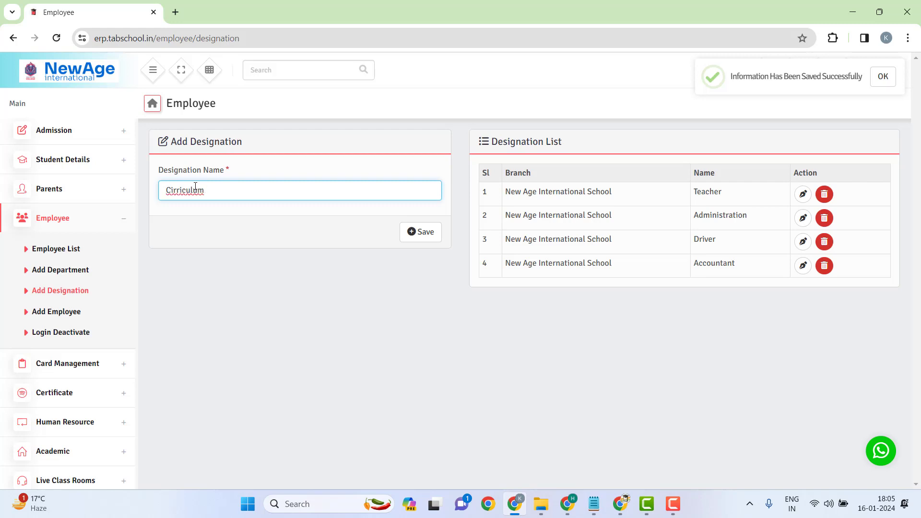
{"action": "type", "text": "Coro"}
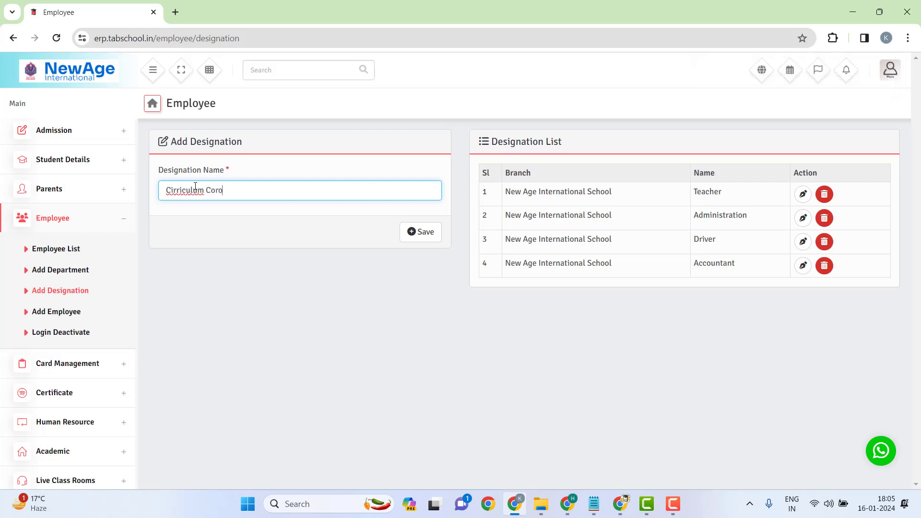
{"action": "type", "text": "dinator"}
{"action": "right_click", "coordinate": [178, 191]}
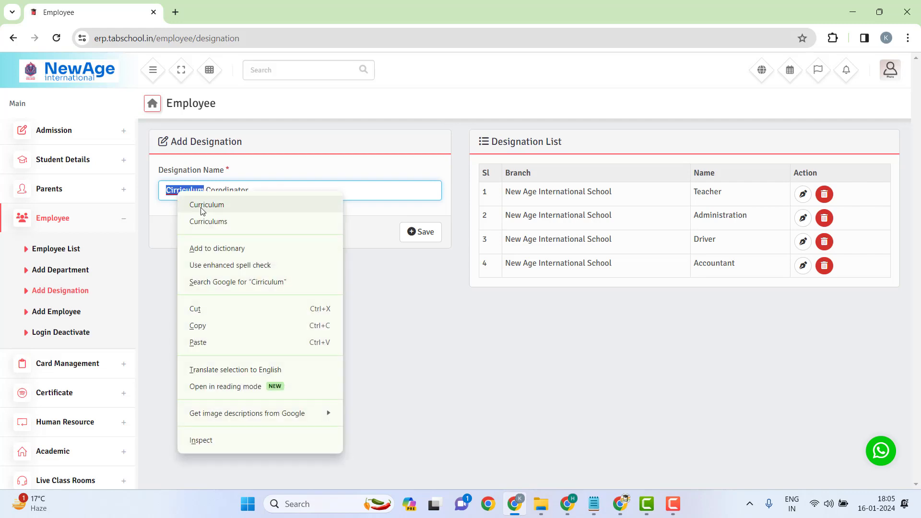
{"action": "left_click", "coordinate": [207, 205]}
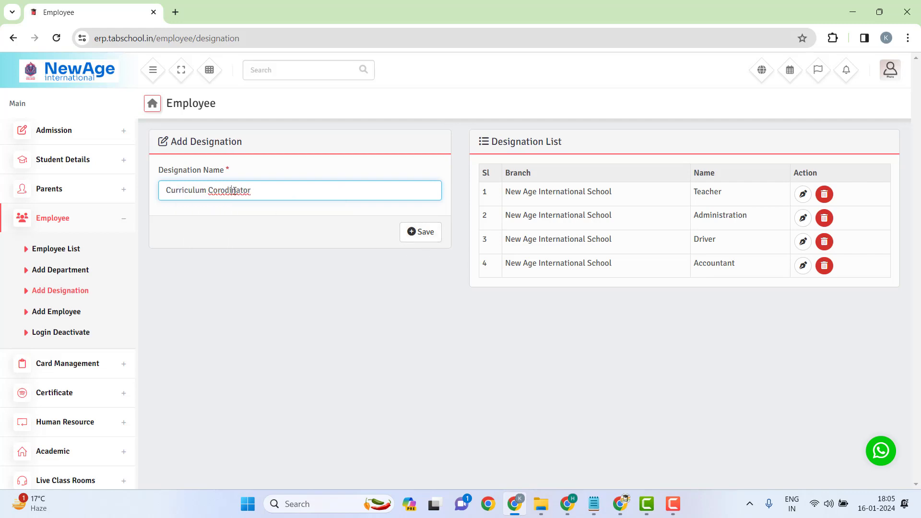
{"action": "right_click", "coordinate": [233, 191]}
{"action": "left_click", "coordinate": [279, 204]}
{"action": "left_click", "coordinate": [416, 232]}
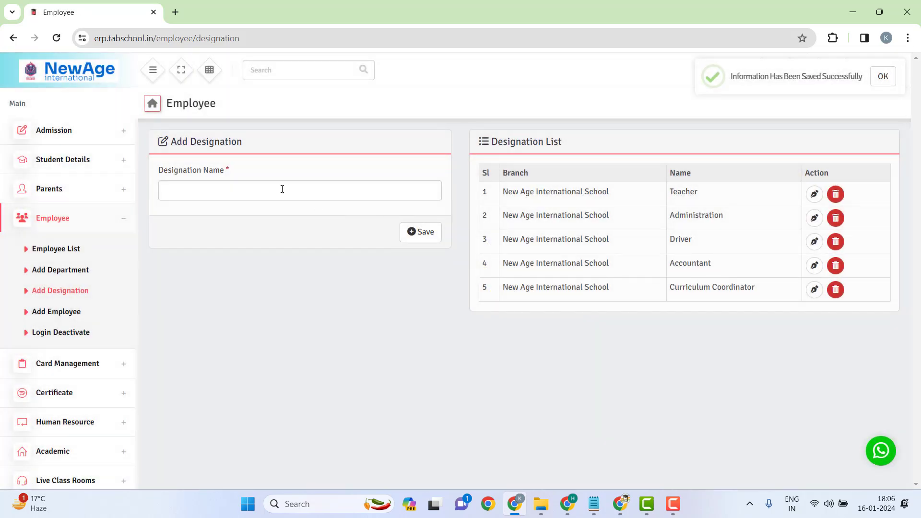
Step: Save Frontdesk Manager and IT Exective as designations
{"action": "left_click", "coordinate": [248, 192]}
{"action": "type", "text": "Frontdesk"}
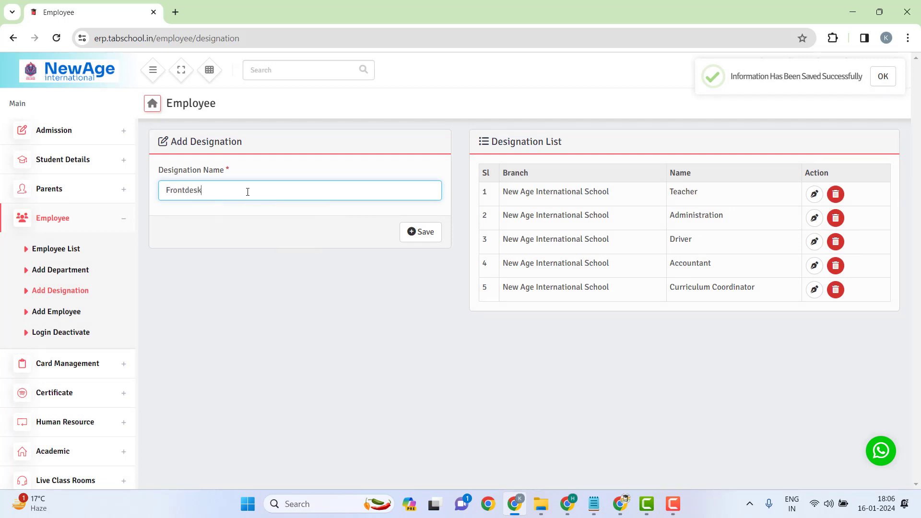
{"action": "type", "text": "Manager"}
{"action": "left_click", "coordinate": [426, 241]}
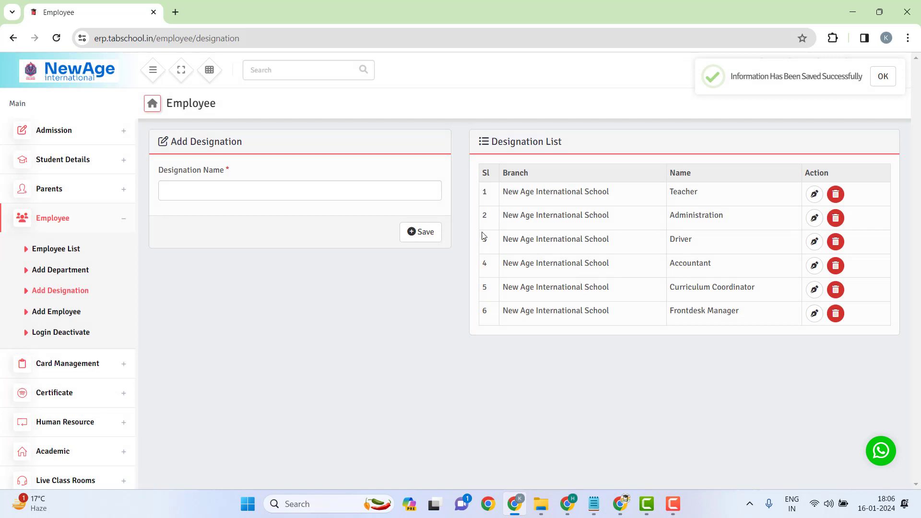
{"action": "left_click", "coordinate": [306, 195]}
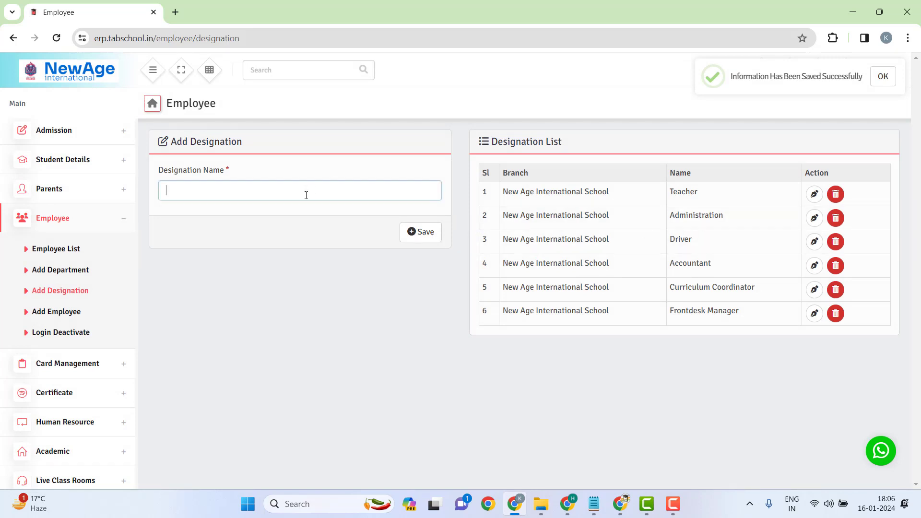
{"action": "type", "text": "I"}
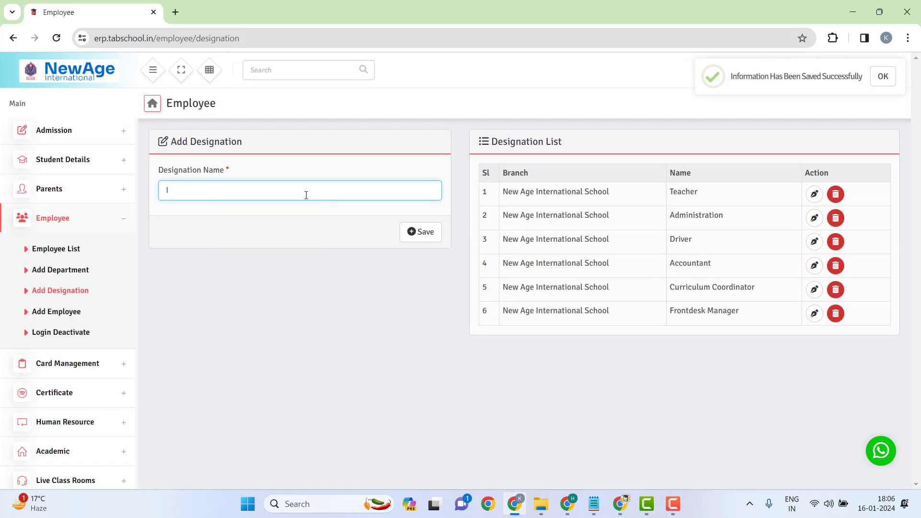
{"action": "type", "text": "t Exective"}
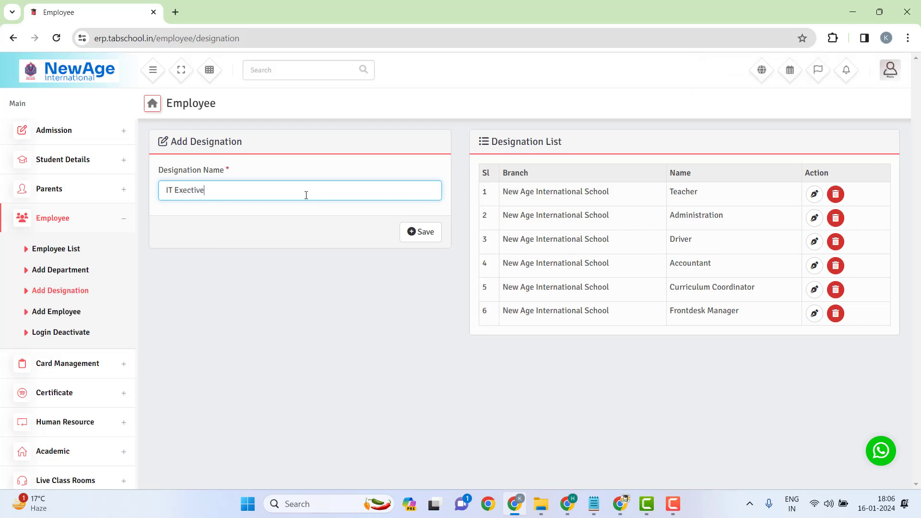
{"action": "left_click", "coordinate": [422, 233]}
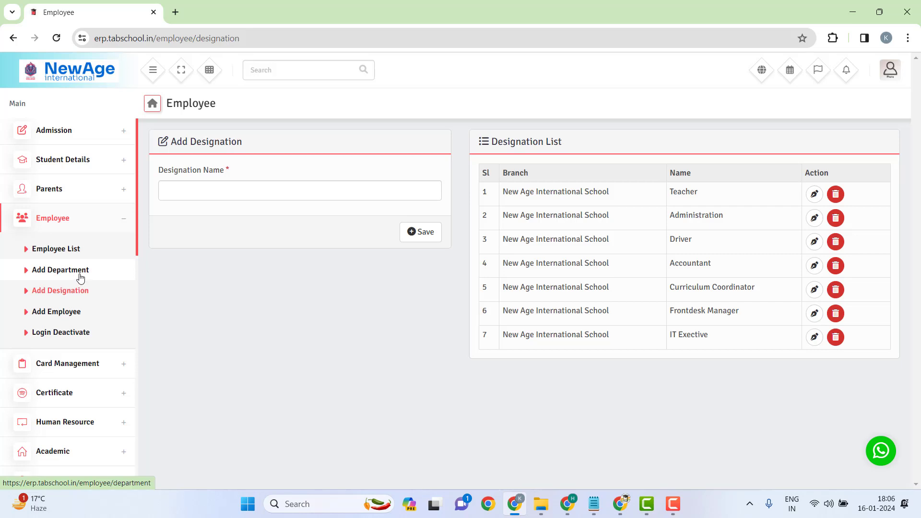
Step: Add Transportation and Assistants as new departments
{"action": "left_click", "coordinate": [80, 277]}
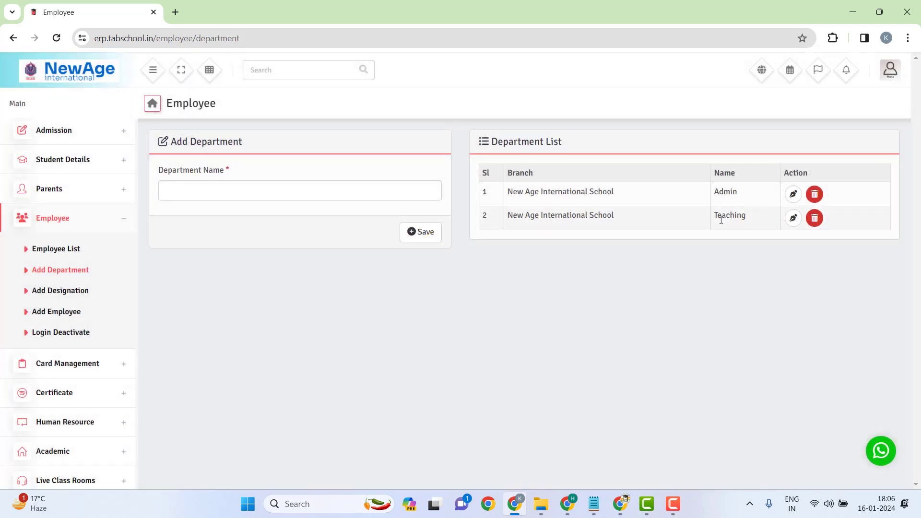
{"action": "left_click", "coordinate": [205, 194]}
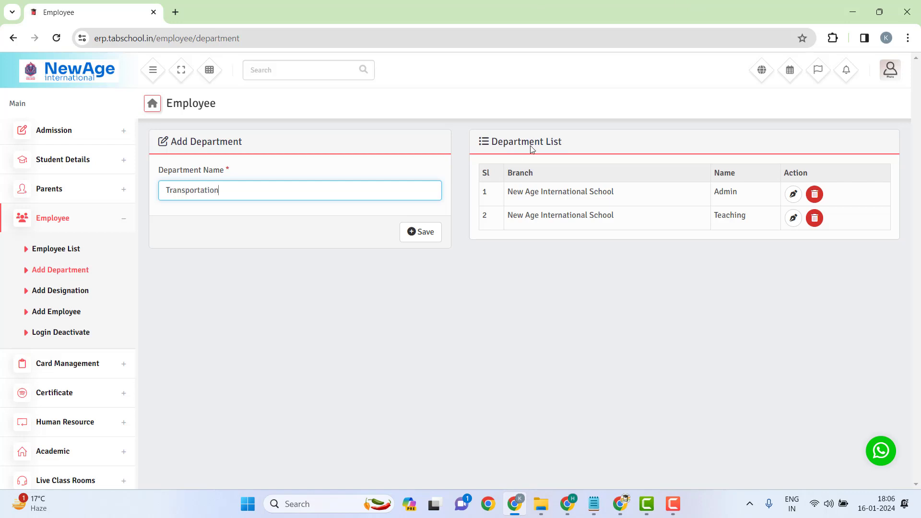
{"action": "left_click", "coordinate": [435, 234]}
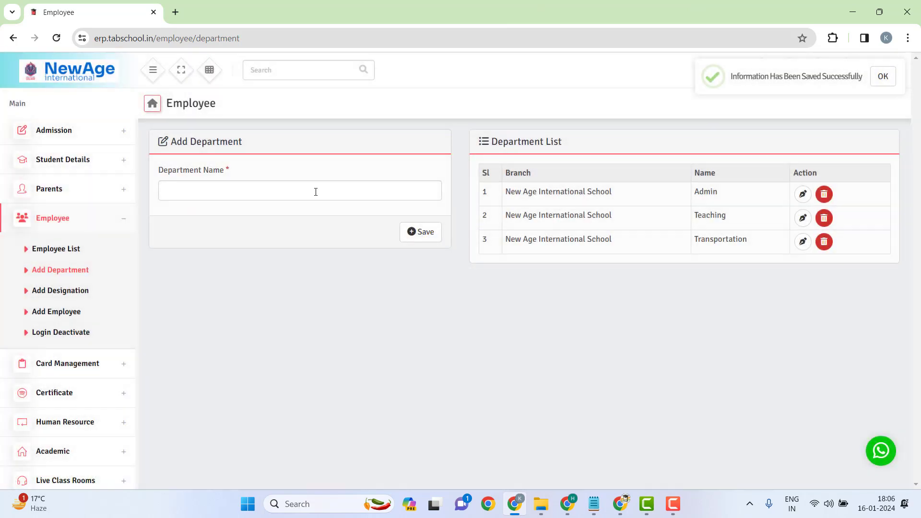
{"action": "left_click", "coordinate": [274, 198]}
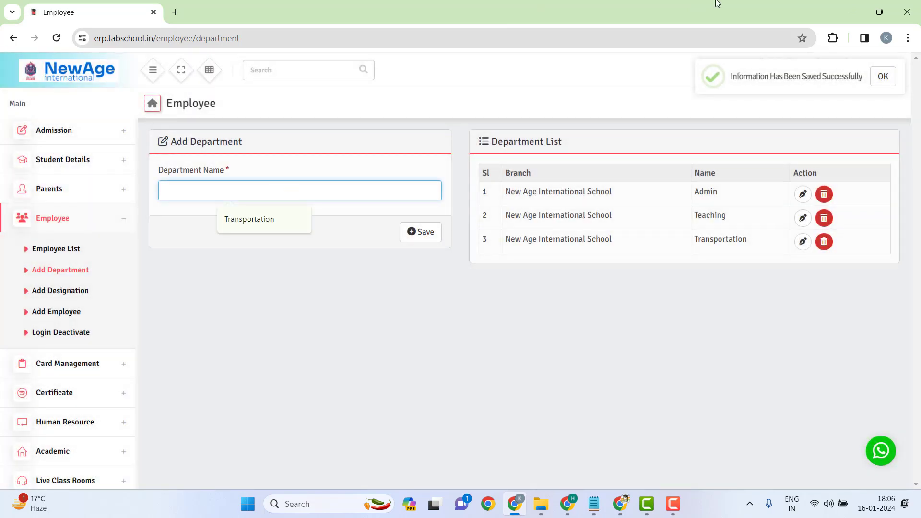
{"action": "type", "text": "Assis"}
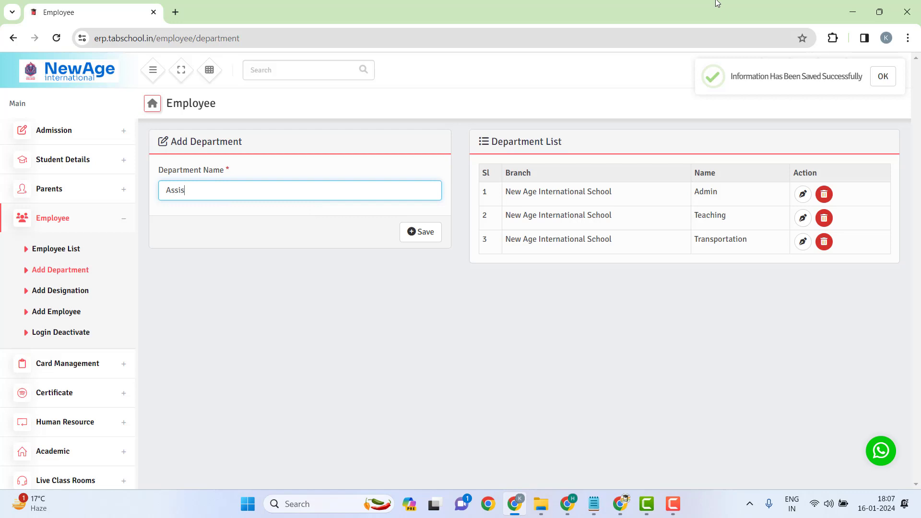
{"action": "type", "text": "tants"}
{"action": "left_click", "coordinate": [425, 232]}
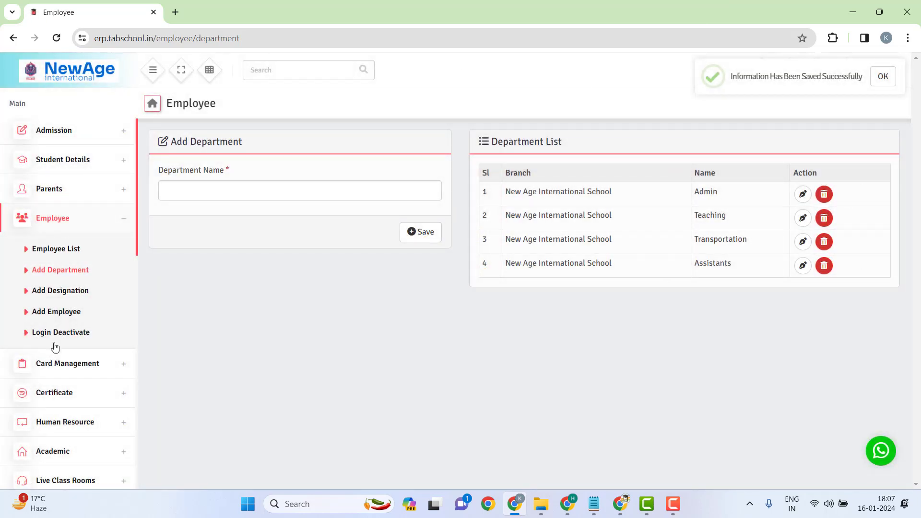
{"action": "left_click", "coordinate": [32, 316]}
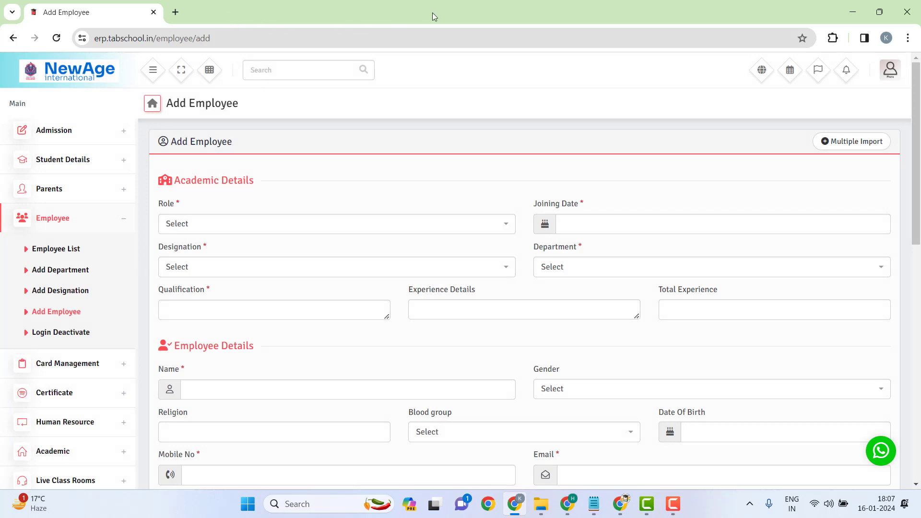
Step: Set the employee role to Teacher and the joining date to 16 January 2024
{"action": "scroll", "coordinate": [331, 244], "scroll_direction": "down", "scroll_amount": 10}
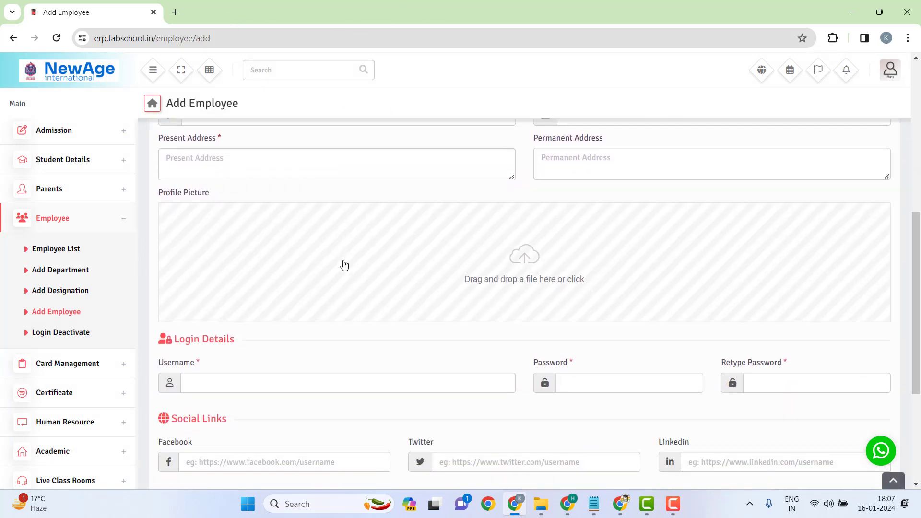
{"action": "scroll", "coordinate": [343, 298], "scroll_direction": "down", "scroll_amount": 2}
{"action": "scroll", "coordinate": [426, 329], "scroll_direction": "up", "scroll_amount": 15}
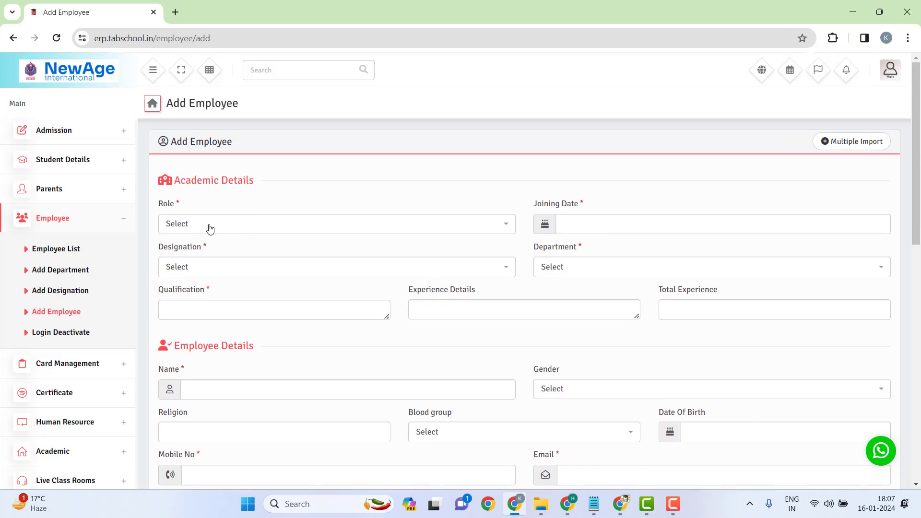
{"action": "left_click", "coordinate": [174, 222]}
{"action": "left_click", "coordinate": [213, 283]}
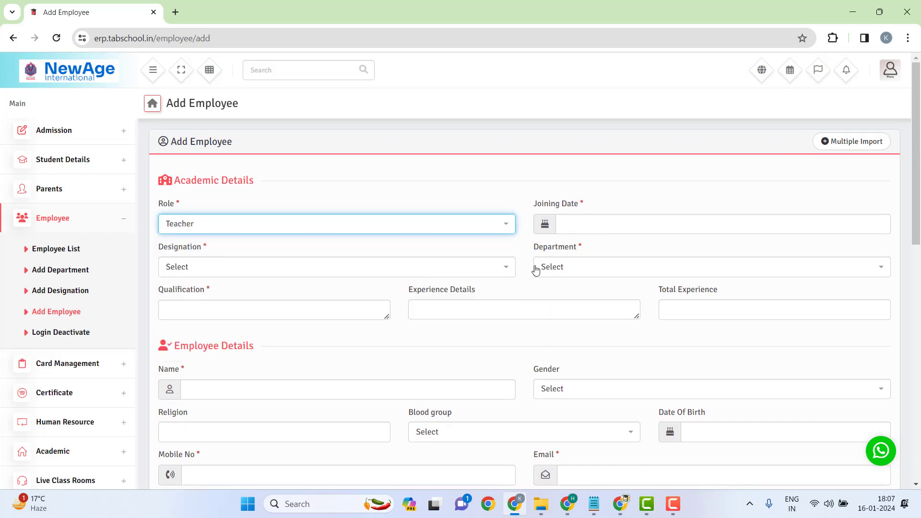
{"action": "left_click", "coordinate": [579, 228]}
{"action": "left_click", "coordinate": [632, 201]}
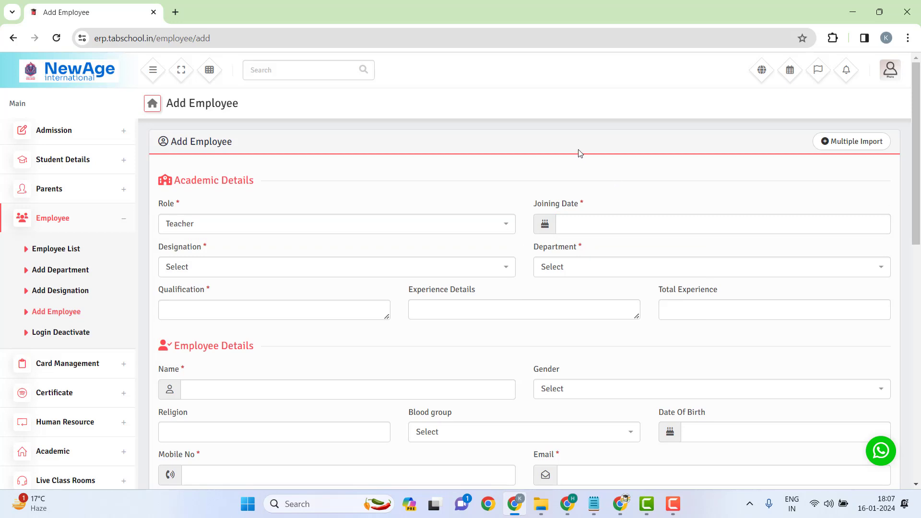
{"action": "left_click", "coordinate": [591, 224]}
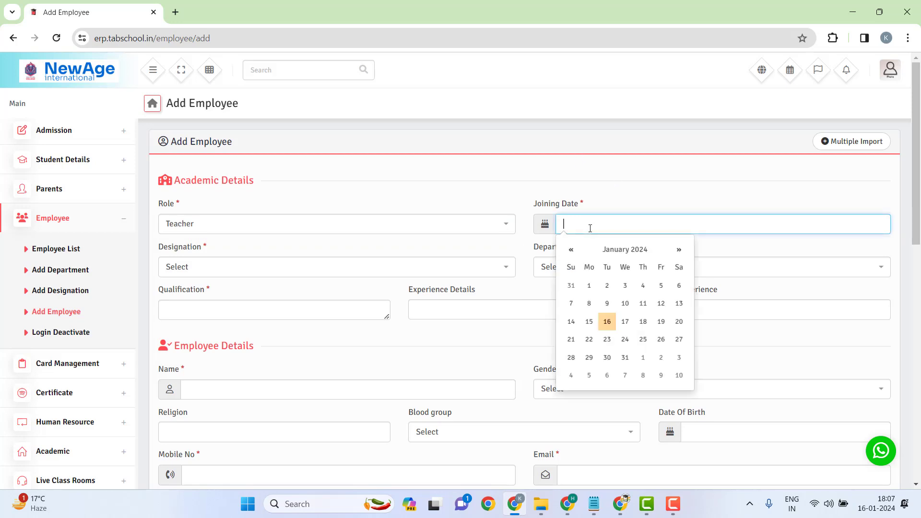
{"action": "left_click", "coordinate": [606, 322]}
Step: Choose designation Teacher and department Teaching
{"action": "left_click", "coordinate": [168, 272]}
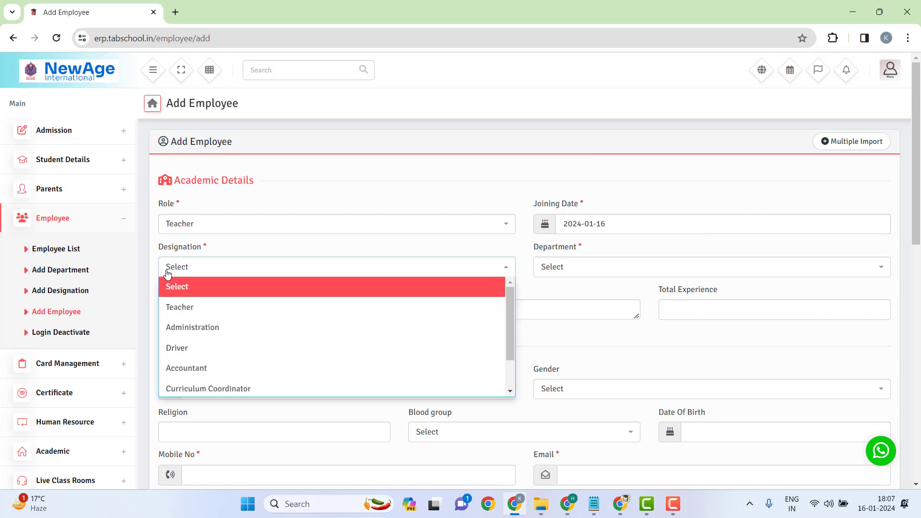
{"action": "left_click", "coordinate": [176, 308]}
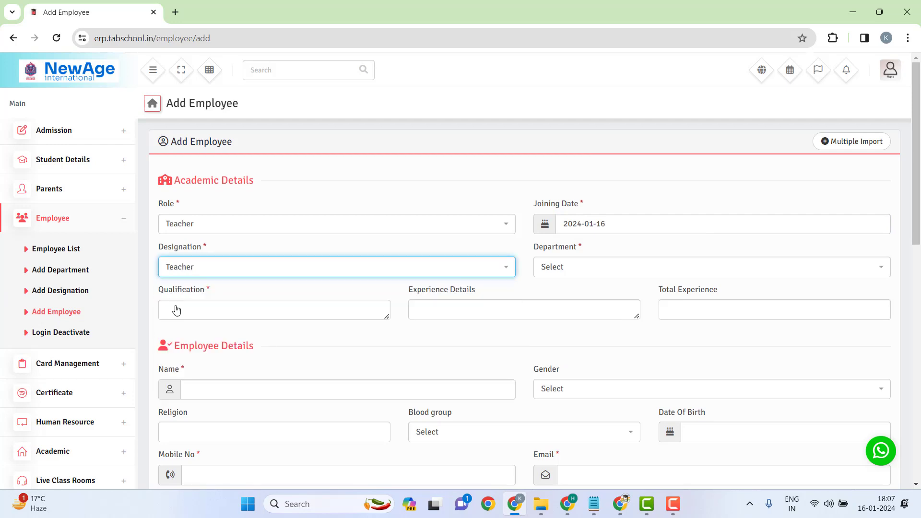
{"action": "left_click", "coordinate": [577, 279]}
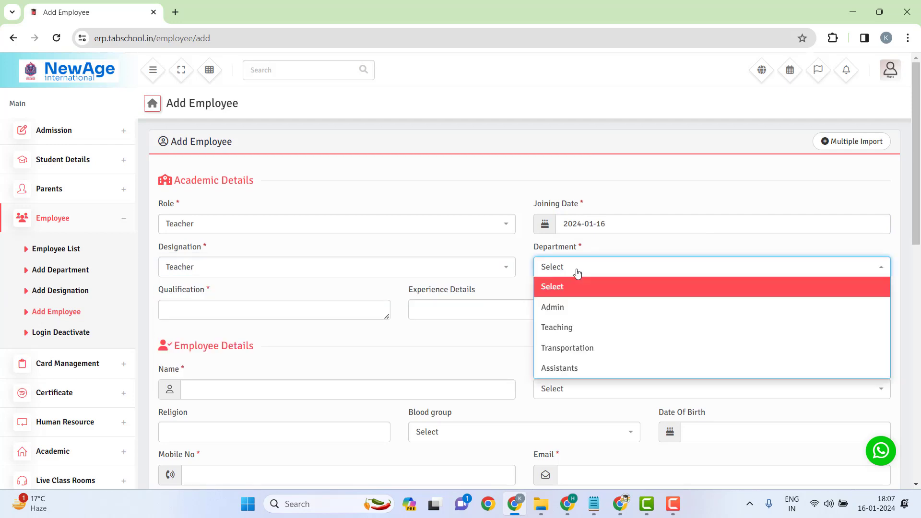
{"action": "left_click", "coordinate": [574, 325]}
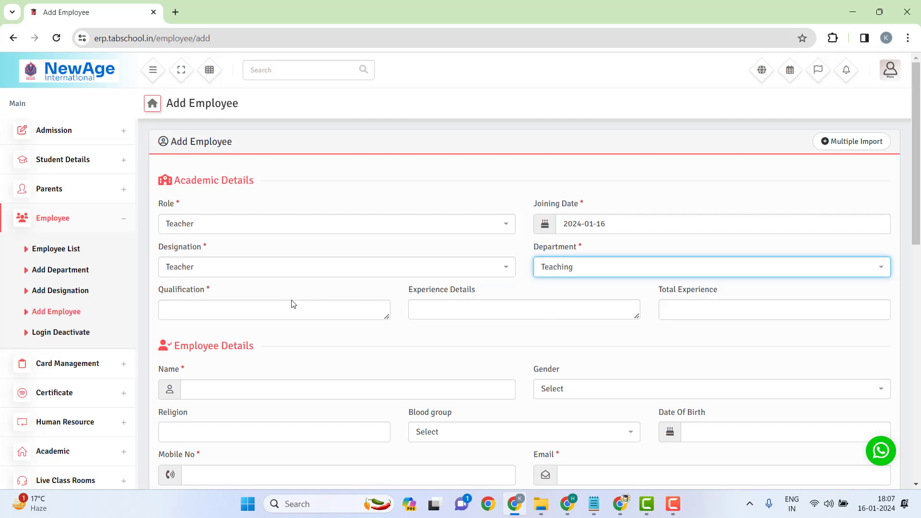
Step: Enter qualification 'MA English, B.Ed' with 4 years' experience and 4 years' total experience
{"action": "left_click", "coordinate": [249, 312]}
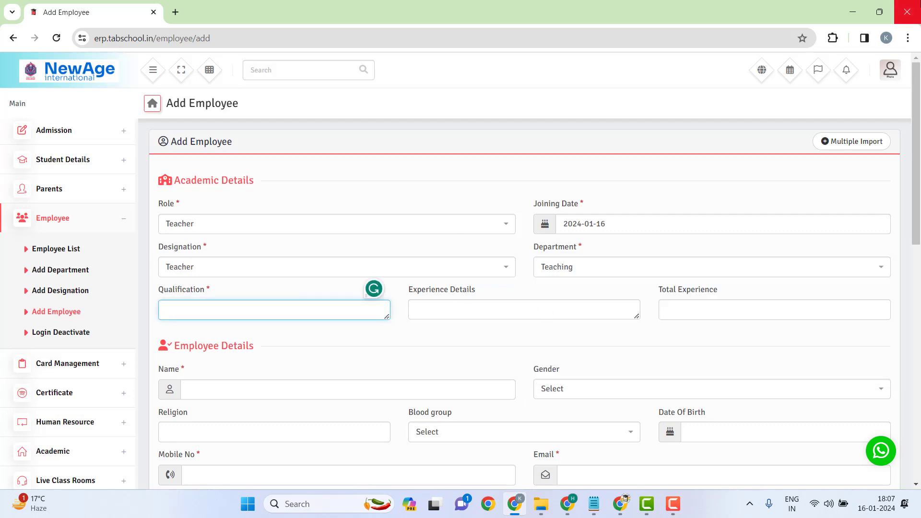
{"action": "type", "text": "MA English"}
{"action": "key", "text": "BackSpace"}
{"action": "type", "text": ", B.Ed"}
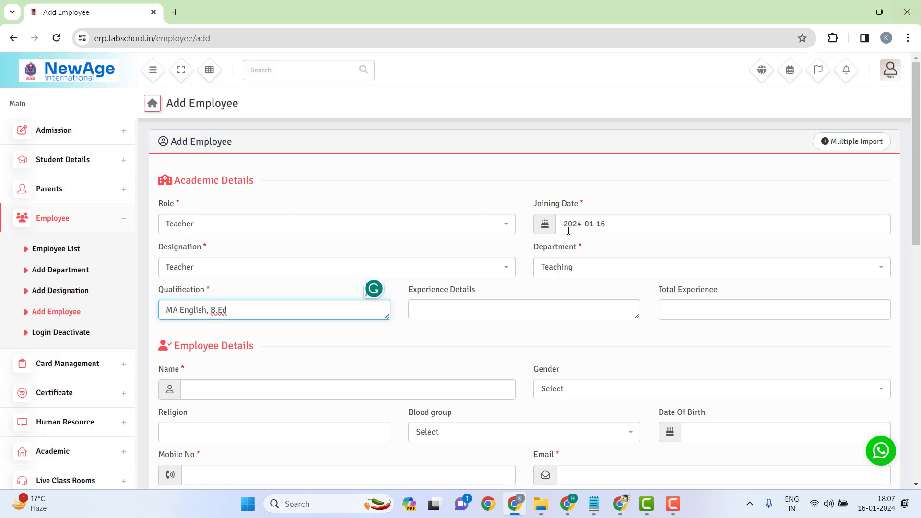
{"action": "left_click", "coordinate": [441, 314]}
{"action": "type", "text": "4"}
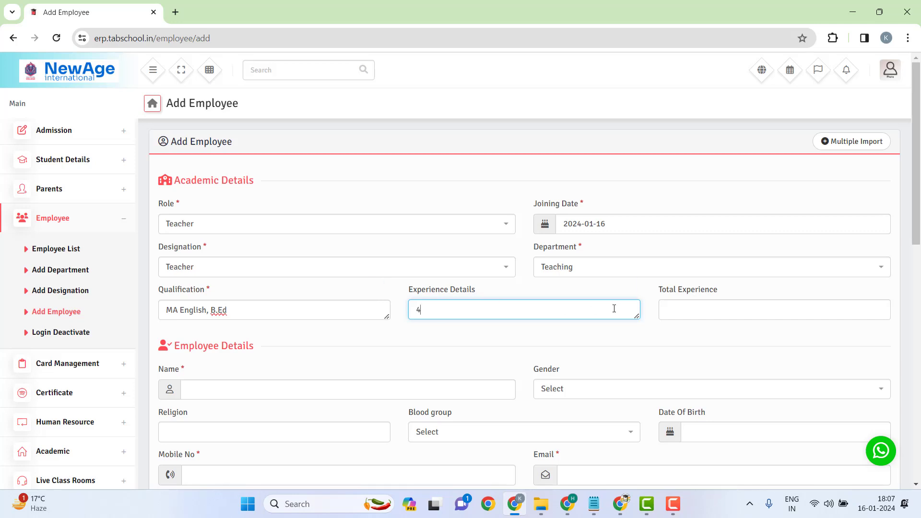
{"action": "left_click", "coordinate": [708, 309]}
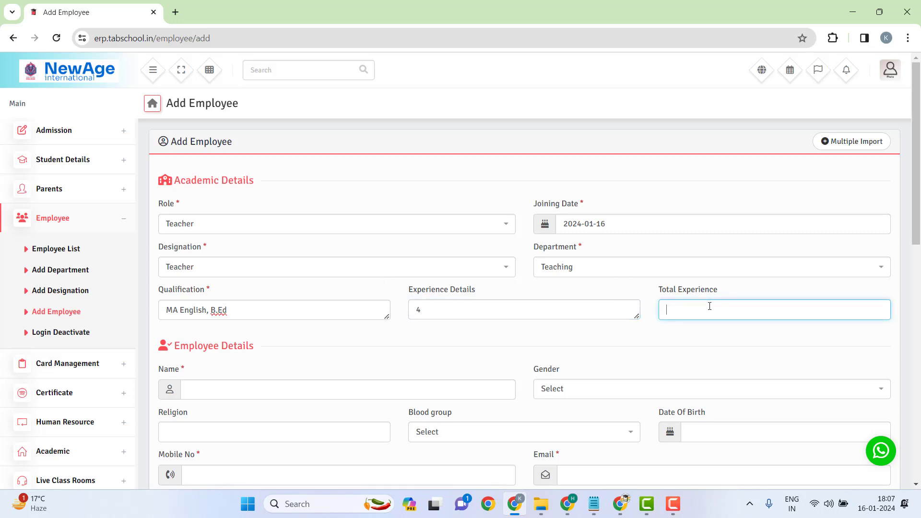
{"action": "type", "text": "4"}
{"action": "left_click", "coordinate": [609, 359]}
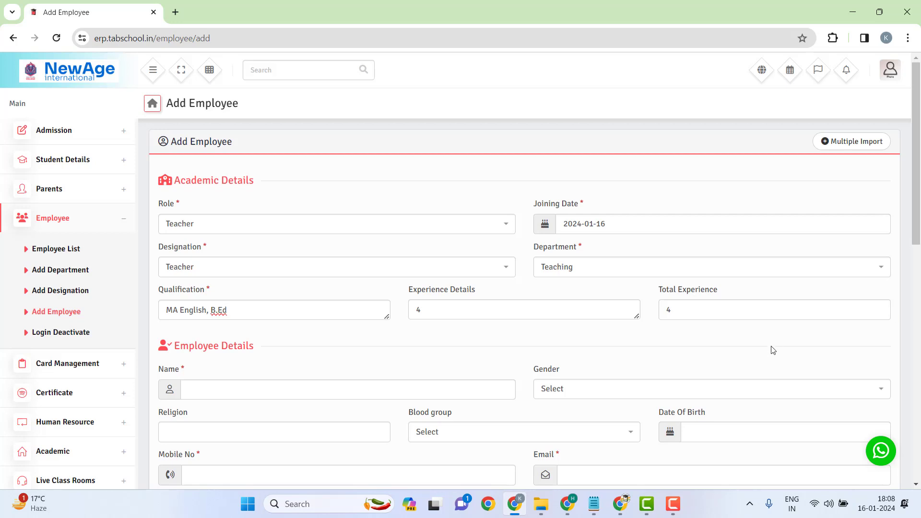
Step: Scroll through the remaining form sections to review them
{"action": "scroll", "coordinate": [478, 268], "scroll_direction": "down", "scroll_amount": 3}
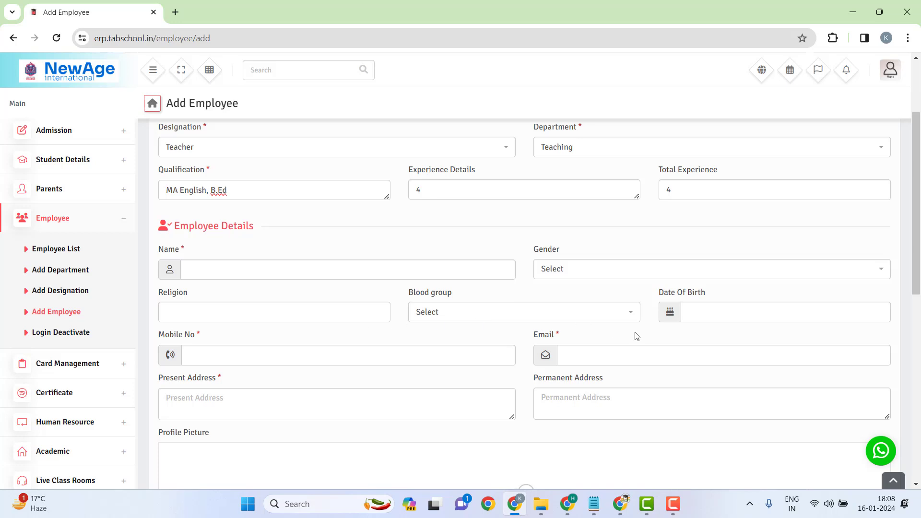
{"action": "scroll", "coordinate": [641, 356], "scroll_direction": "down", "scroll_amount": 4}
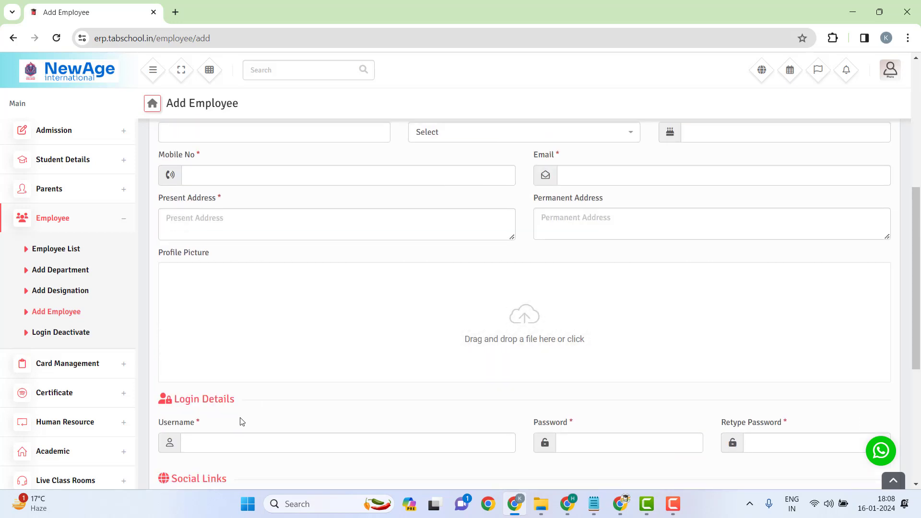
{"action": "scroll", "coordinate": [242, 421], "scroll_direction": "down", "scroll_amount": 1}
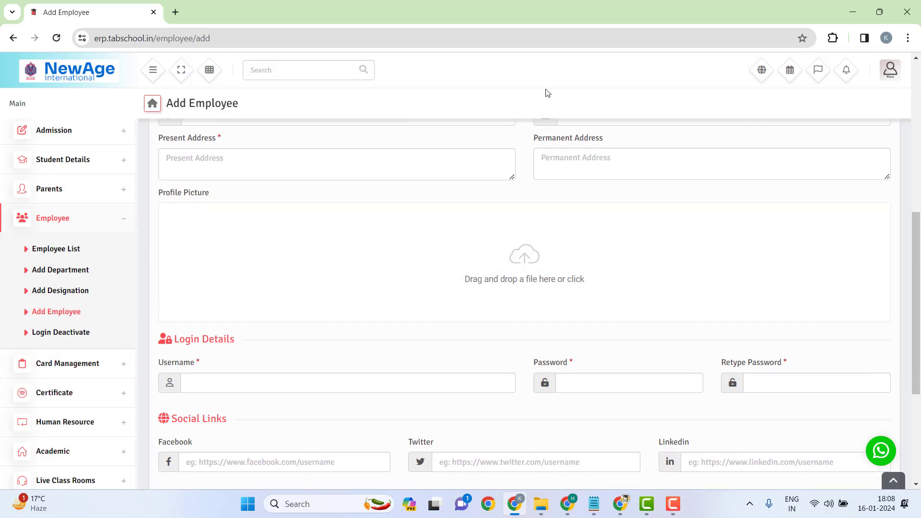
{"action": "scroll", "coordinate": [465, 202], "scroll_direction": "up", "scroll_amount": 5}
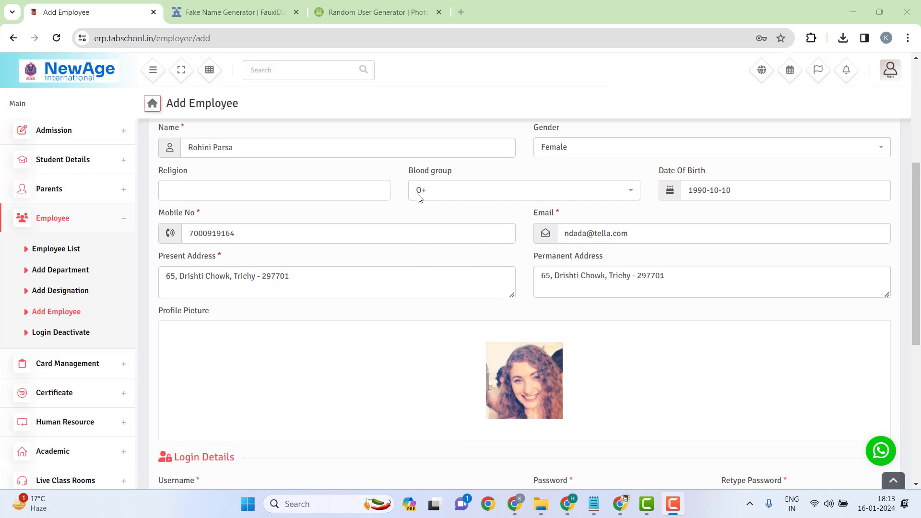
{"action": "scroll", "coordinate": [418, 198], "scroll_direction": "up", "scroll_amount": 1}
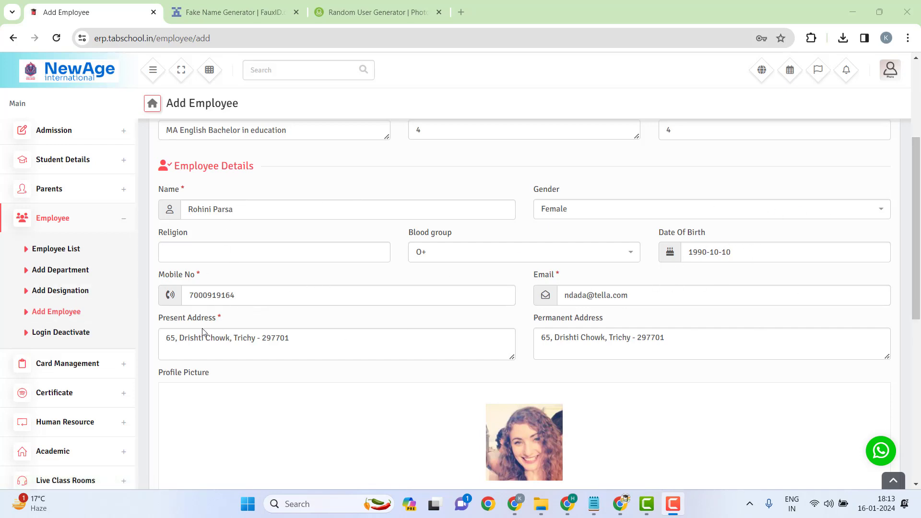
{"action": "scroll", "coordinate": [773, 291], "scroll_direction": "down", "scroll_amount": 4}
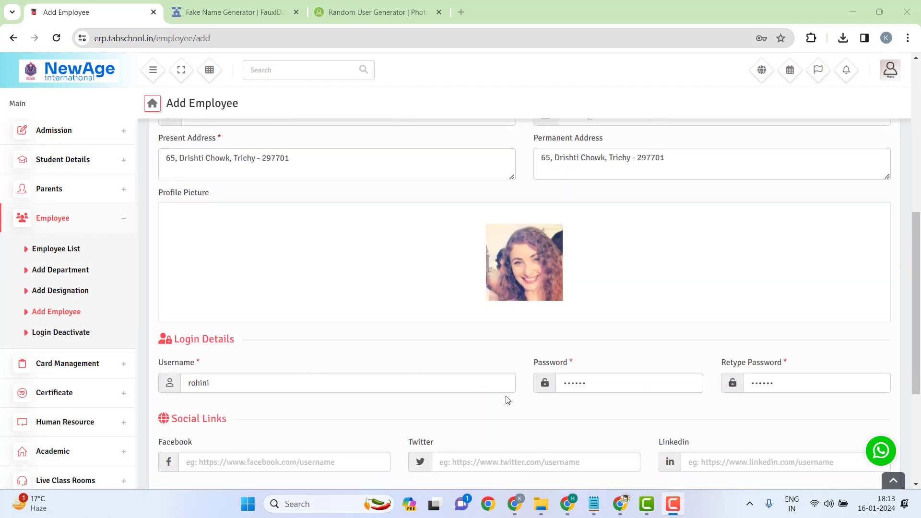
{"action": "scroll", "coordinate": [871, 347], "scroll_direction": "down", "scroll_amount": 4}
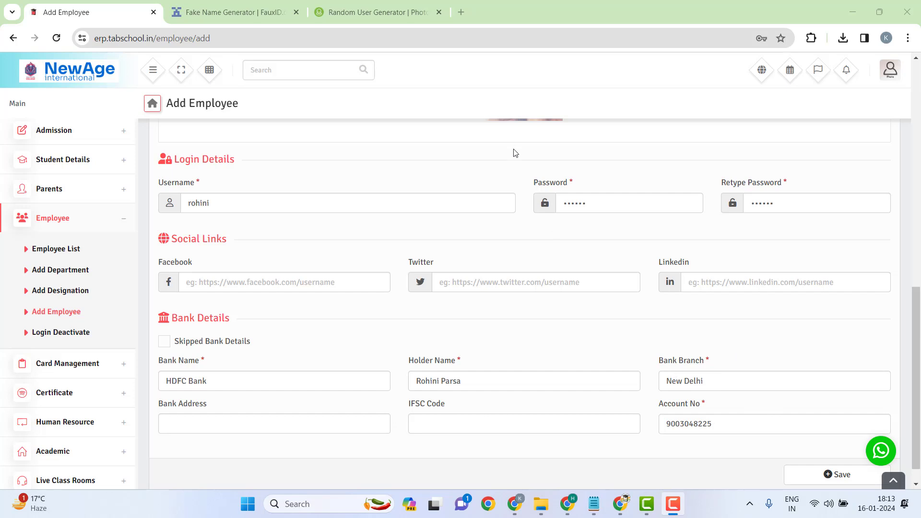
{"action": "scroll", "coordinate": [304, 273], "scroll_direction": "up", "scroll_amount": 15}
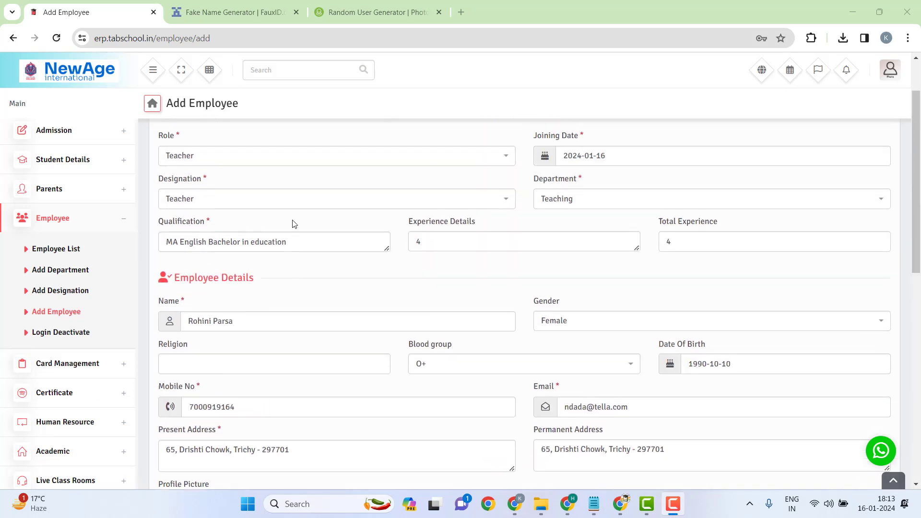
{"action": "scroll", "coordinate": [321, 220], "scroll_direction": "down", "scroll_amount": 15}
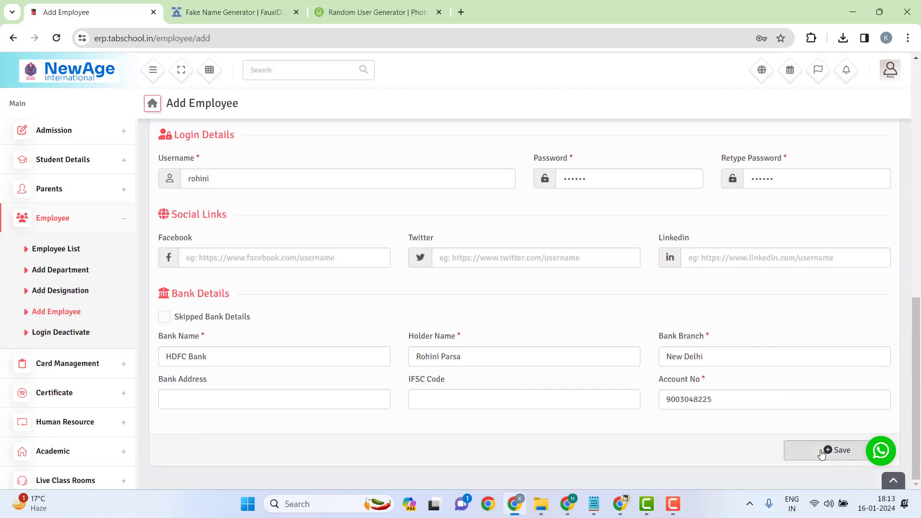
Step: Save the new teacher record and dismiss the browser password popups and success notice
{"action": "left_click", "coordinate": [822, 453]}
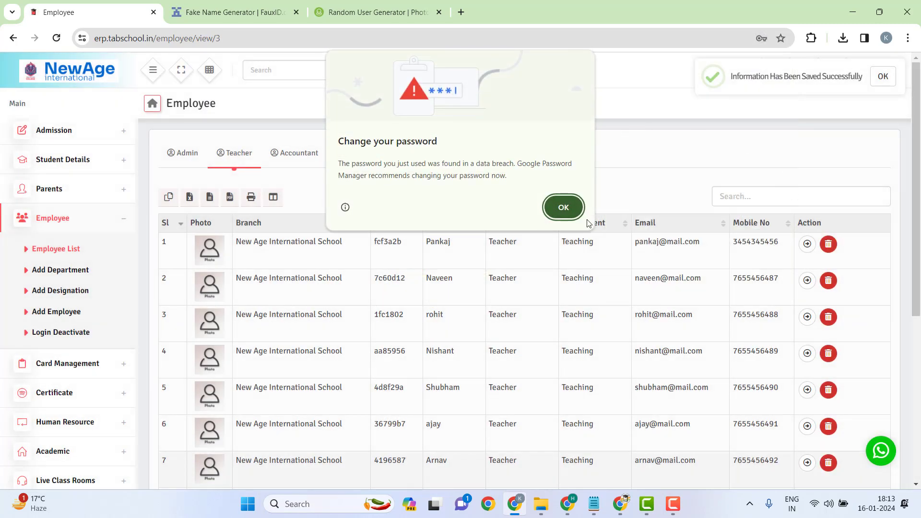
{"action": "left_click", "coordinate": [576, 210]}
{"action": "left_click", "coordinate": [776, 67]}
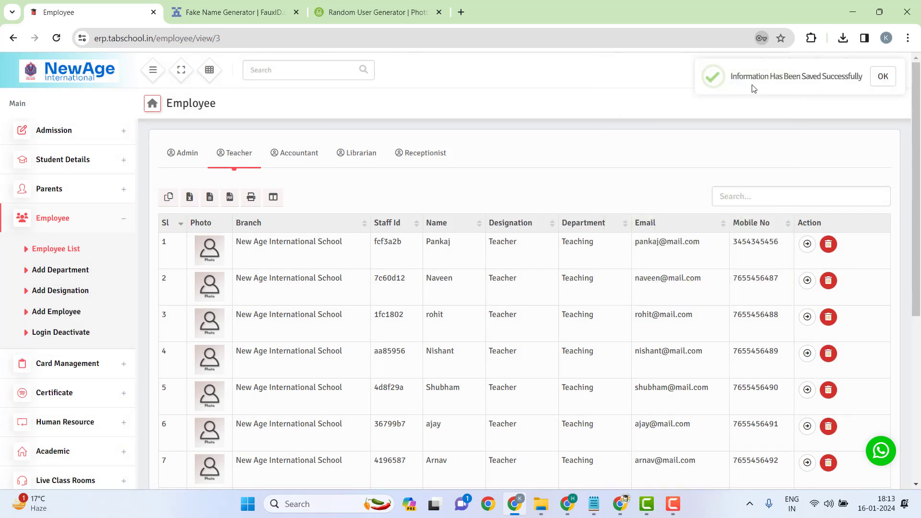
{"action": "left_click", "coordinate": [883, 77]}
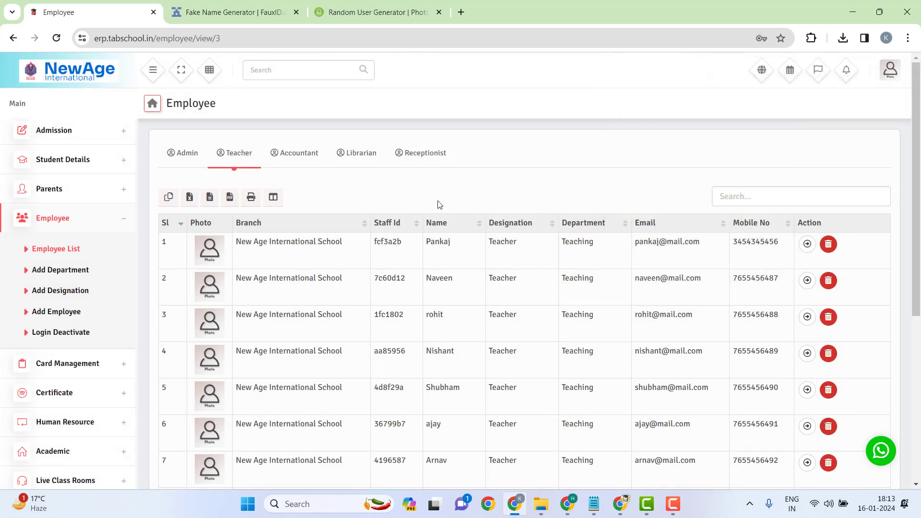
Step: Confirm in the Employee List that the new teacher appears as row 13 with her photo
{"action": "scroll", "coordinate": [436, 199], "scroll_direction": "down", "scroll_amount": 5}
{"action": "scroll", "coordinate": [435, 207], "scroll_direction": "up", "scroll_amount": 5}
{"action": "scroll", "coordinate": [451, 198], "scroll_direction": "down", "scroll_amount": 5}
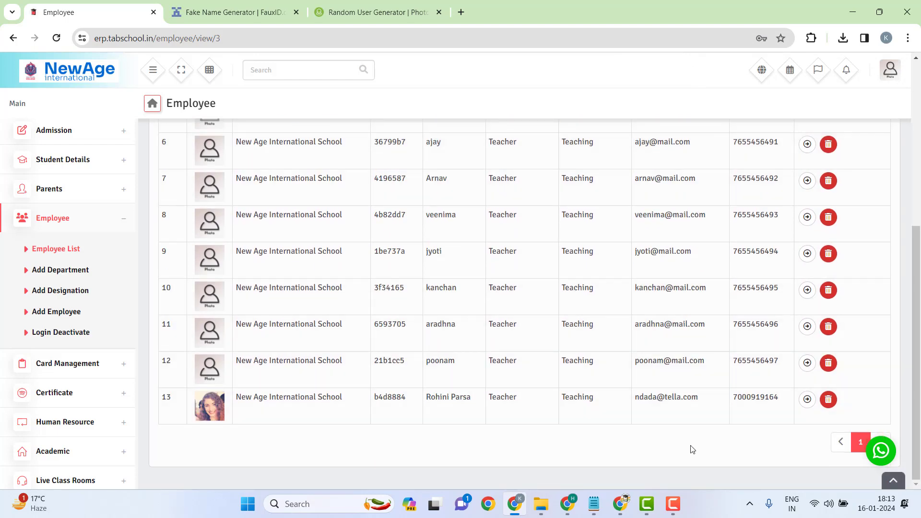
{"action": "left_click_drag", "start_coordinate": [254, 395], "coordinate": [779, 398]}
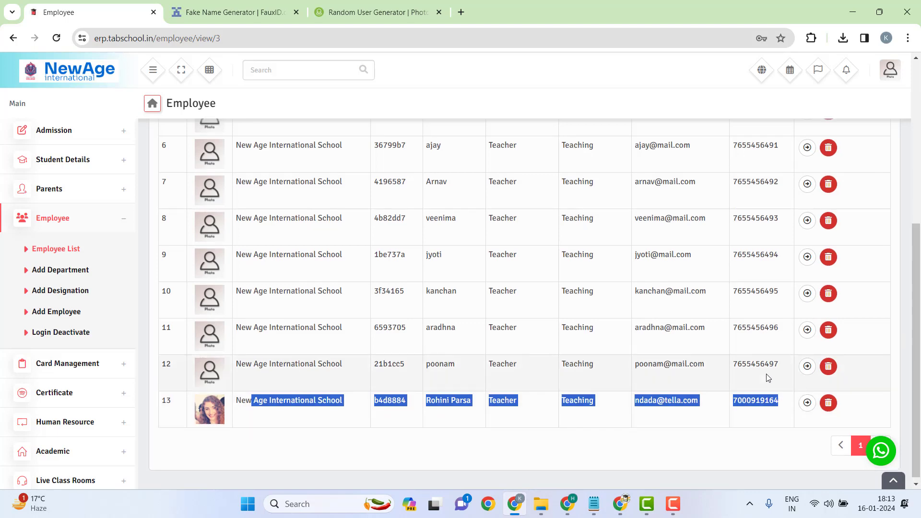
{"action": "scroll", "coordinate": [767, 336], "scroll_direction": "up", "scroll_amount": 5}
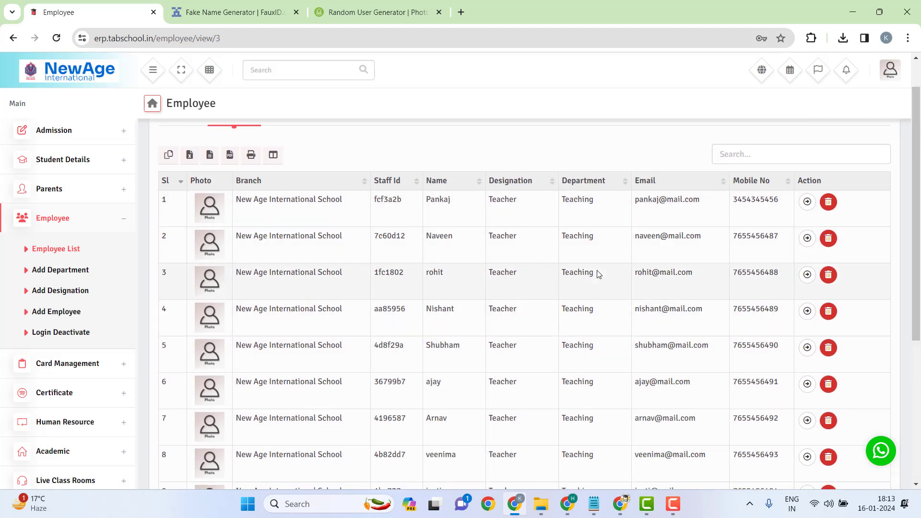
{"action": "scroll", "coordinate": [599, 271], "scroll_direction": "down", "scroll_amount": 4}
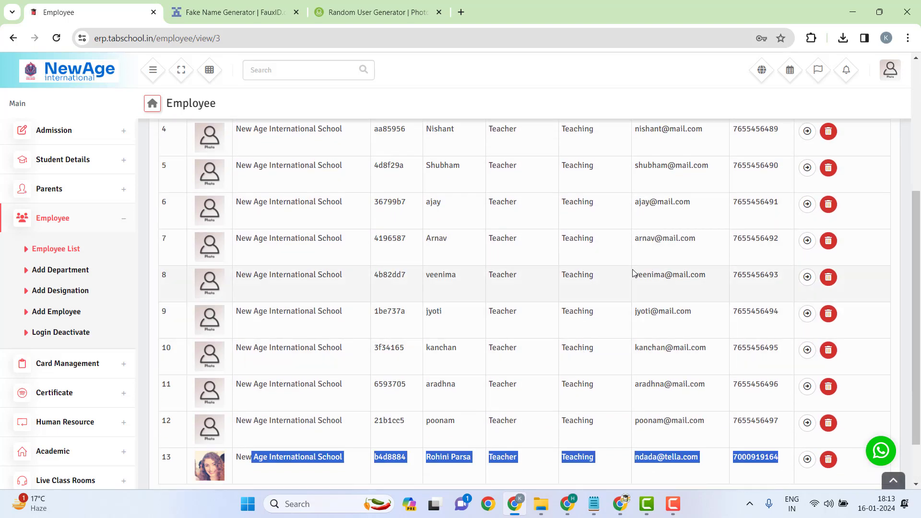
{"action": "left_click", "coordinate": [433, 331]}
{"action": "scroll", "coordinate": [433, 331], "scroll_direction": "up", "scroll_amount": 5}
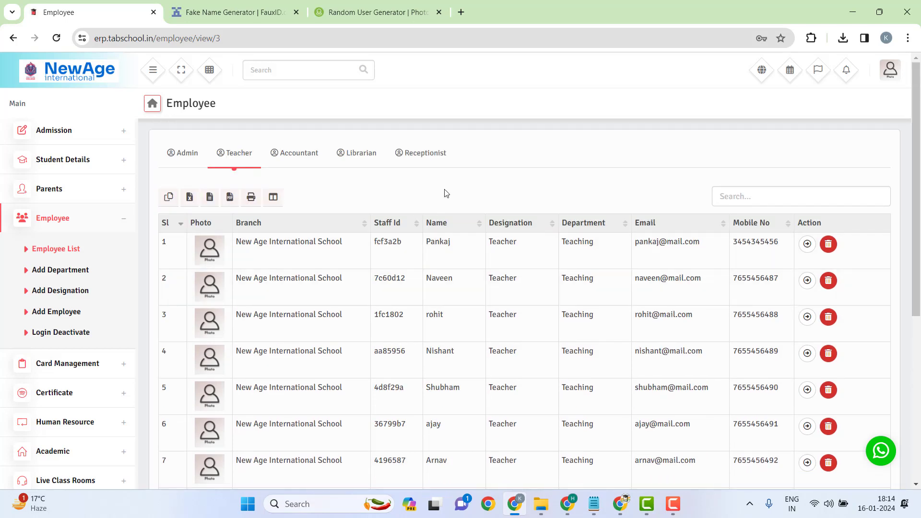
{"action": "scroll", "coordinate": [445, 194], "scroll_direction": "down", "scroll_amount": 6}
{"action": "left_click_drag", "start_coordinate": [411, 399], "coordinate": [383, 208]}
{"action": "left_click", "coordinate": [383, 211]}
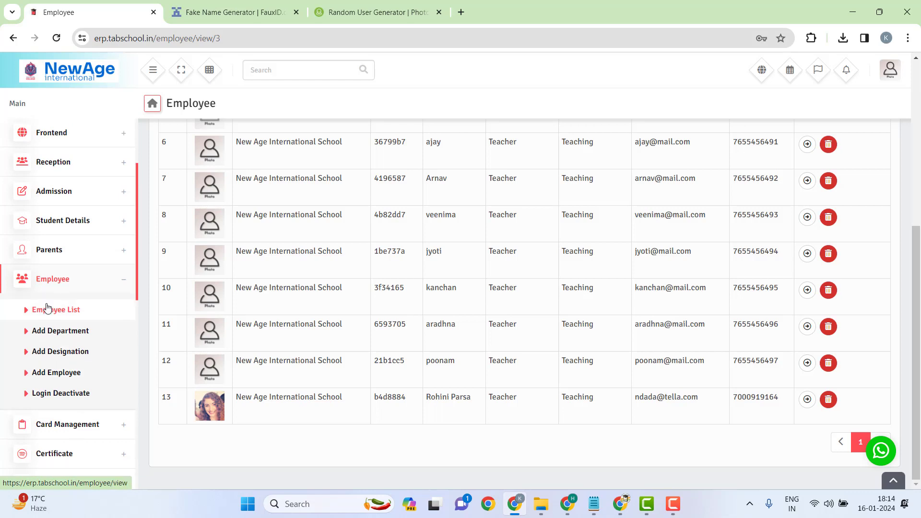
Step: Go to the Academic > Class & Section > Assign Class Teacher page
{"action": "scroll", "coordinate": [57, 309], "scroll_direction": "up", "scroll_amount": 1}
{"action": "left_click", "coordinate": [127, 312]}
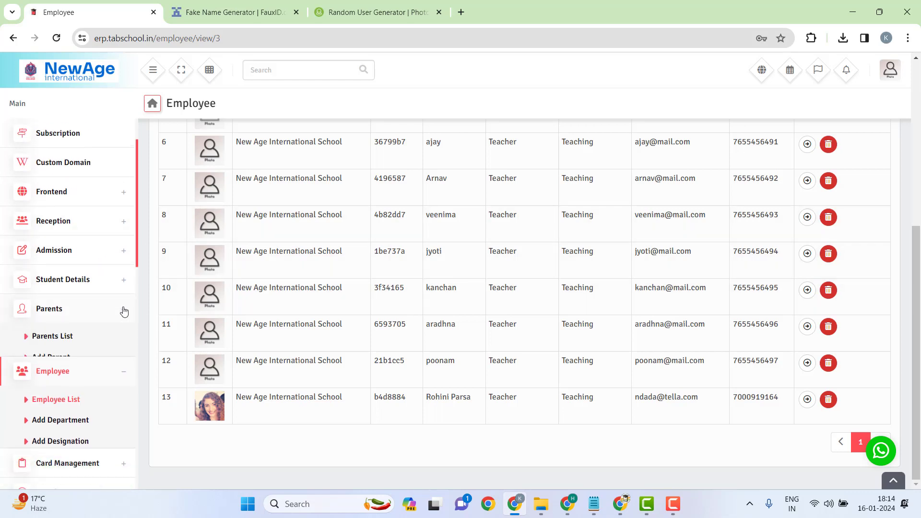
{"action": "left_click", "coordinate": [125, 317]}
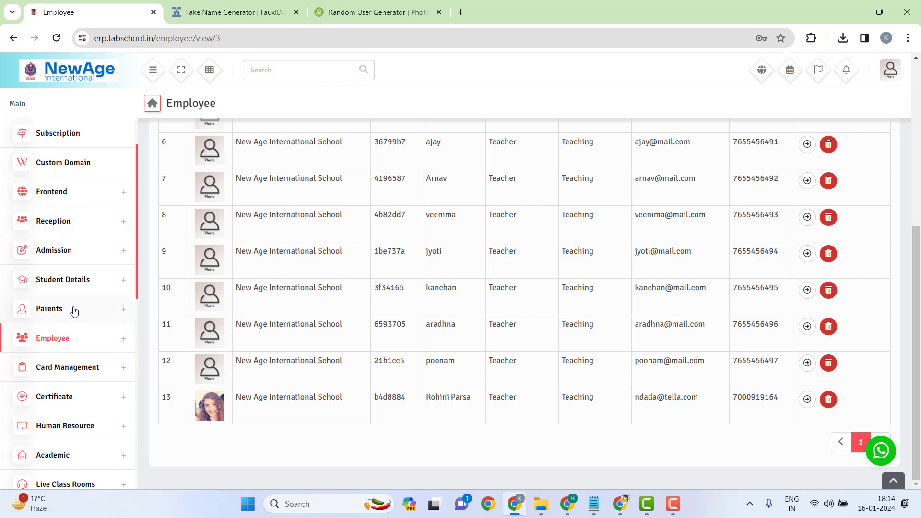
{"action": "left_click", "coordinate": [103, 452]}
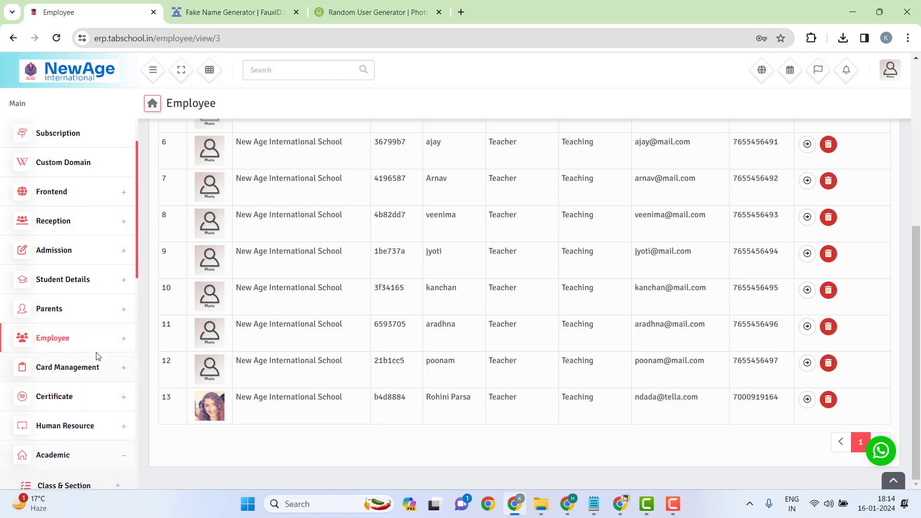
{"action": "scroll", "coordinate": [99, 353], "scroll_direction": "down", "scroll_amount": 3}
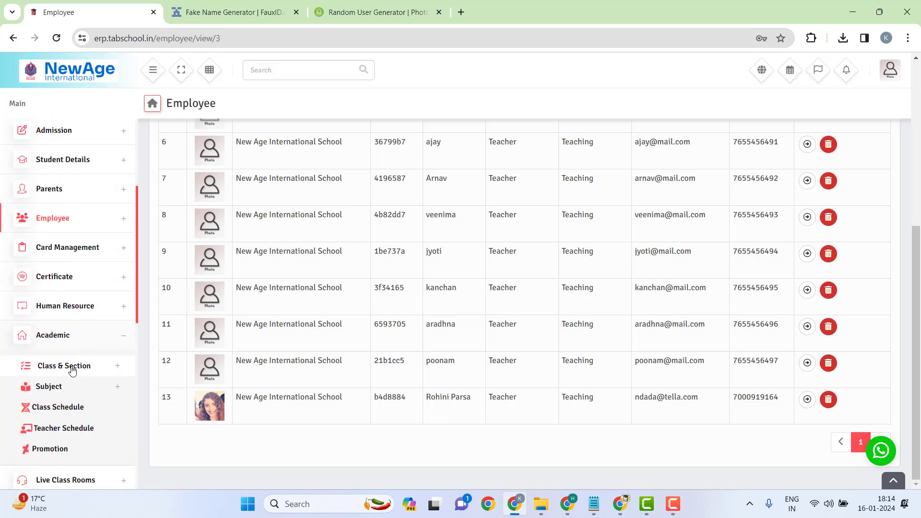
{"action": "left_click", "coordinate": [86, 365]}
{"action": "left_click", "coordinate": [82, 408]}
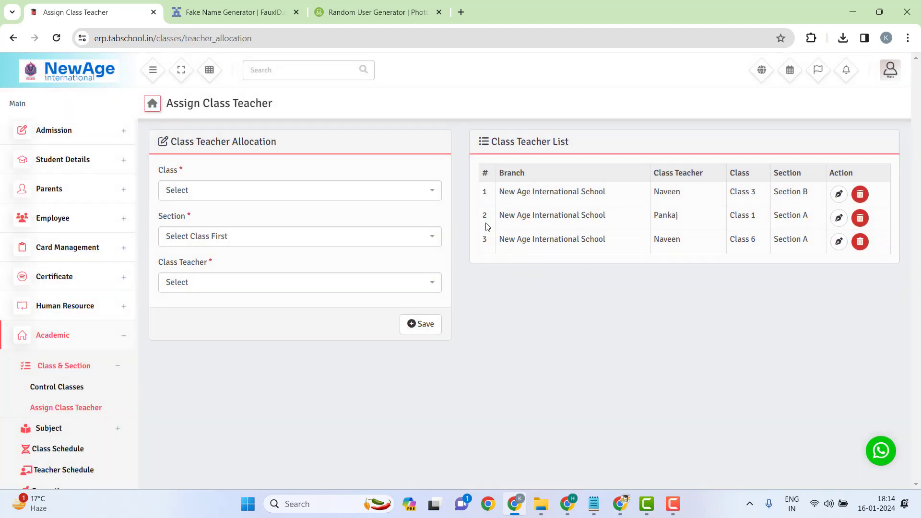
Step: Choose Class 7 and Section A in the class teacher form
{"action": "left_click", "coordinate": [270, 192]}
{"action": "scroll", "coordinate": [243, 288], "scroll_direction": "down", "scroll_amount": 3}
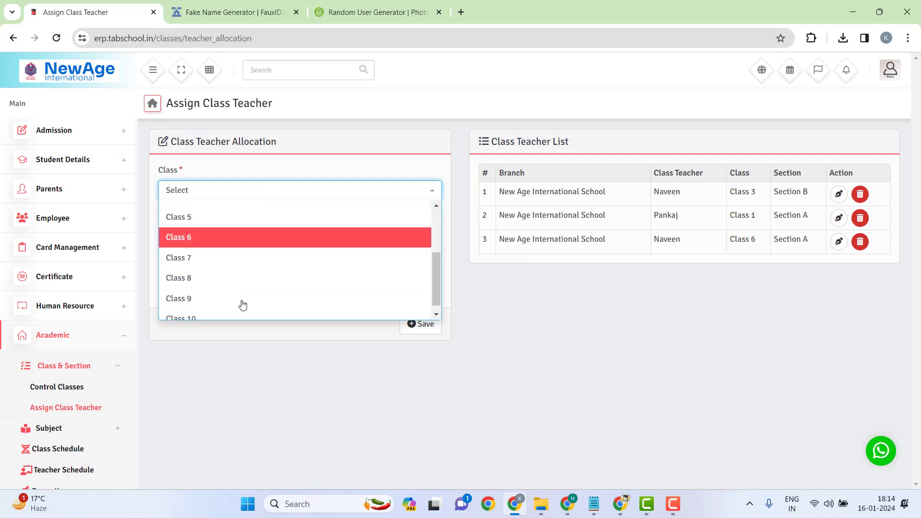
{"action": "left_click", "coordinate": [204, 248]}
{"action": "left_click", "coordinate": [254, 240]}
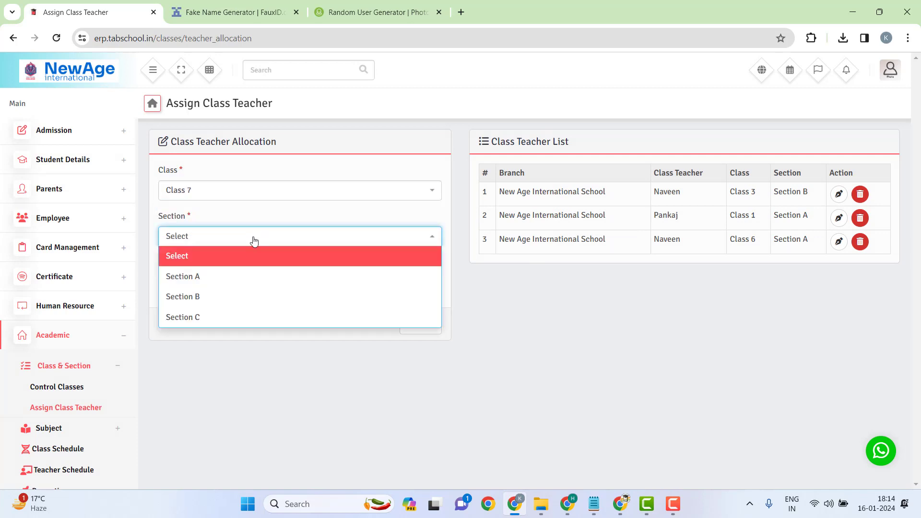
{"action": "left_click", "coordinate": [225, 280]}
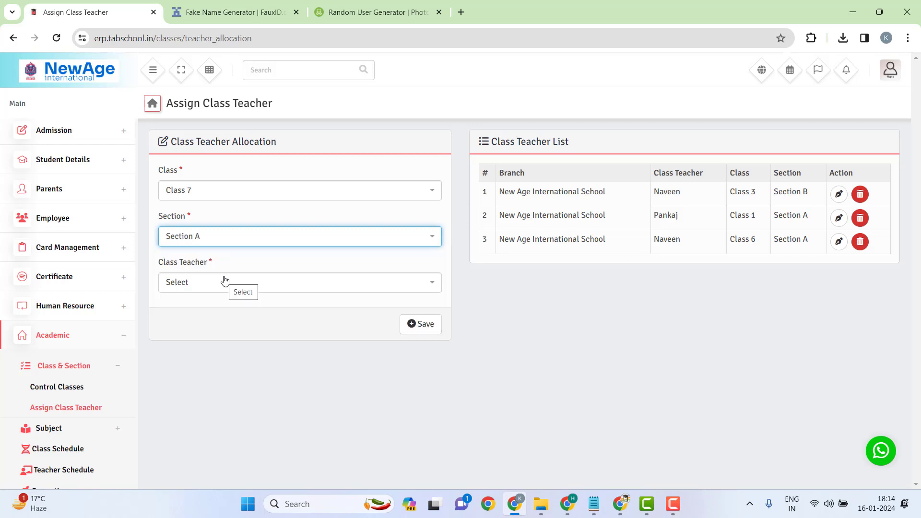
Step: Search for and select the new teacher, then save the Class 7 assignment
{"action": "left_click", "coordinate": [224, 281]}
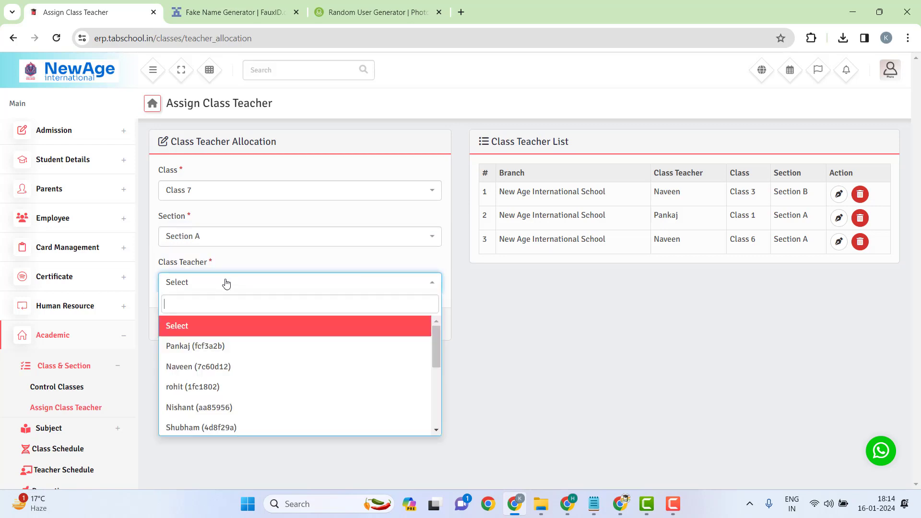
{"action": "type", "text": "TR"}
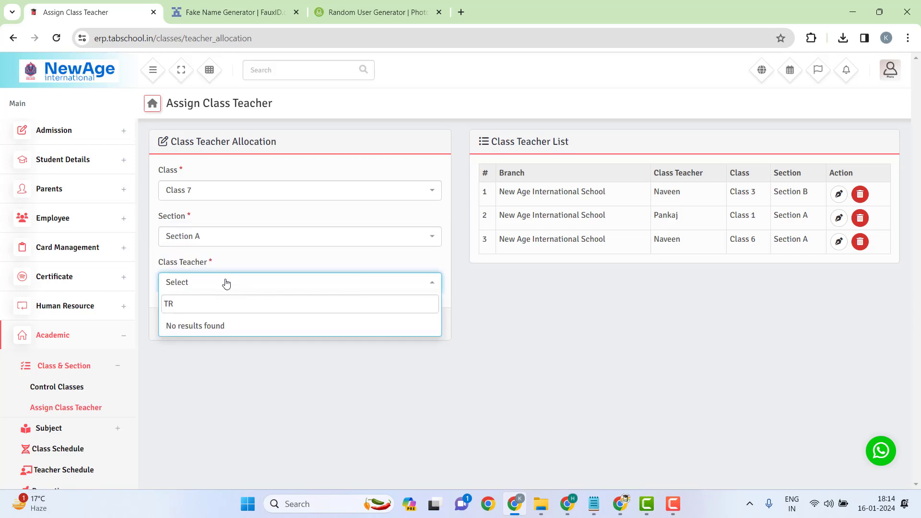
{"action": "key", "text": "BackSpace"}
{"action": "key", "text": "BackSpace"}
{"action": "type", "text": "Rohi"}
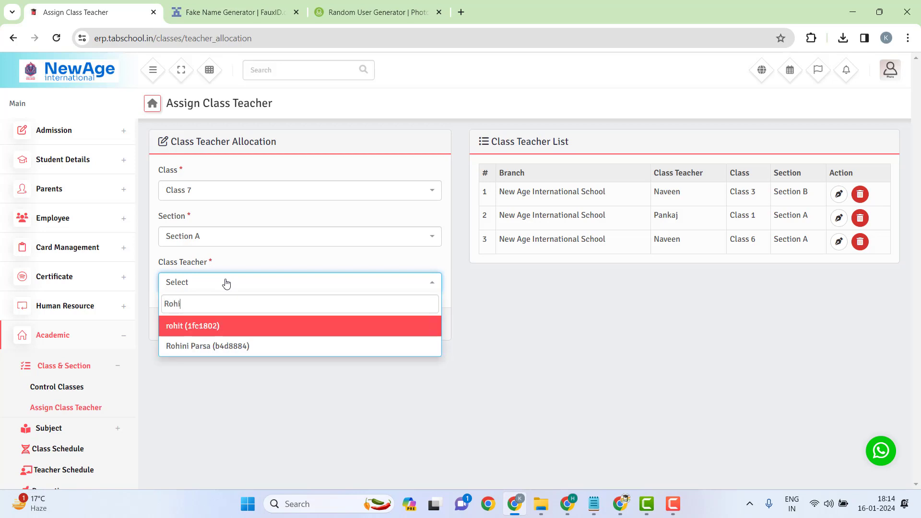
{"action": "type", "text": "ni"}
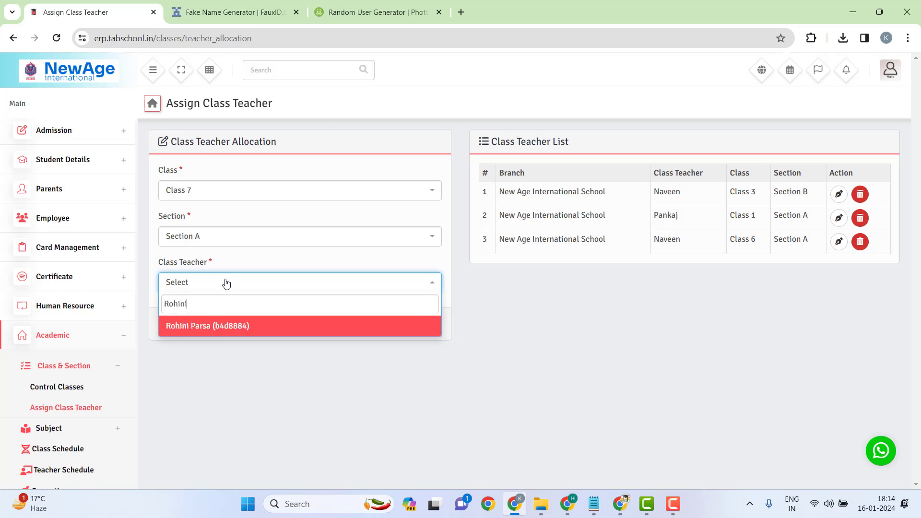
{"action": "left_click", "coordinate": [196, 331]}
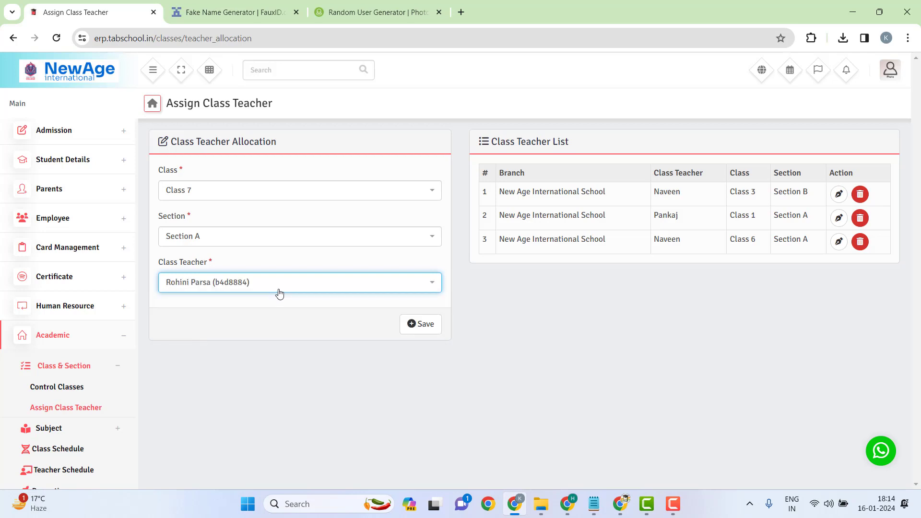
{"action": "left_click", "coordinate": [423, 325]}
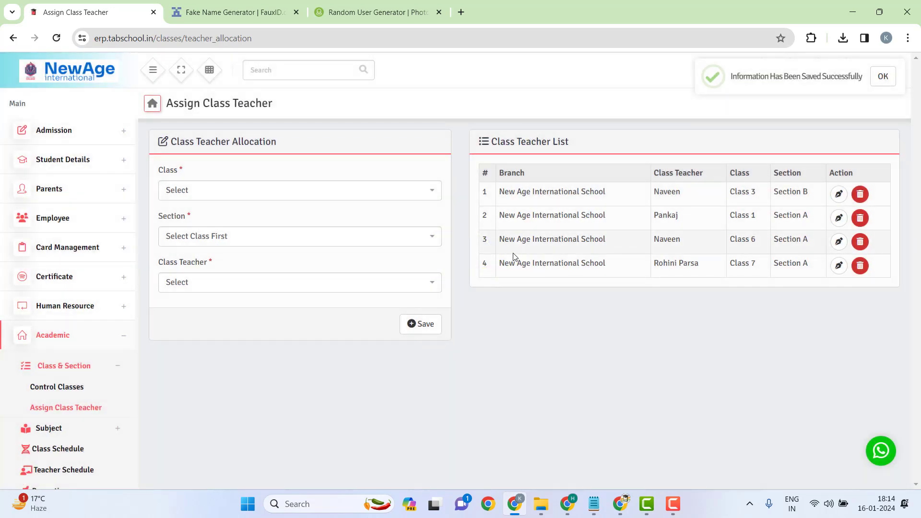
{"action": "mouse_move", "coordinate": [499, 264]}
{"action": "left_mouse_down"}
{"action": "mouse_move", "coordinate": [629, 281]}
{"action": "mouse_move", "coordinate": [812, 272]}
{"action": "mouse_move", "coordinate": [495, 265]}
{"action": "left_mouse_up"}
{"action": "left_click", "coordinate": [499, 264]}
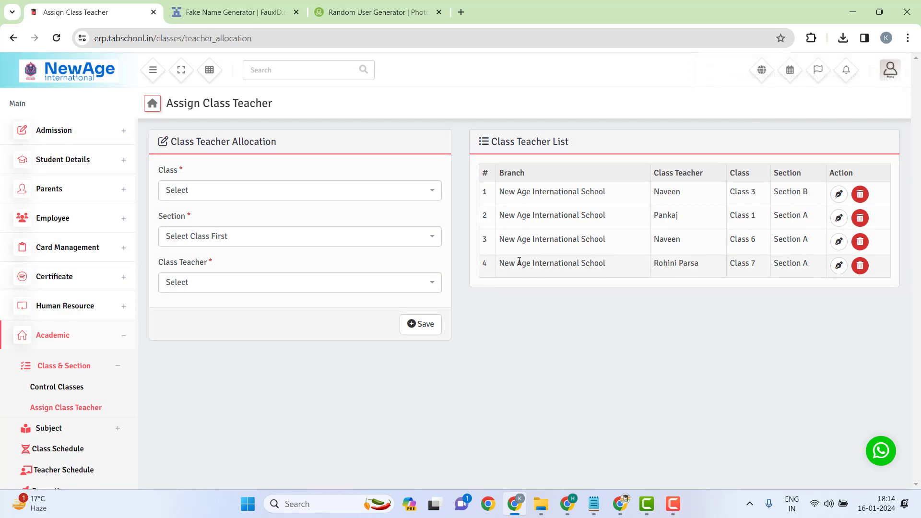
Step: Open the Academic > Subject > Class Assign page
{"action": "scroll", "coordinate": [122, 355], "scroll_direction": "down", "scroll_amount": 1}
{"action": "scroll", "coordinate": [123, 355], "scroll_direction": "down", "scroll_amount": 1}
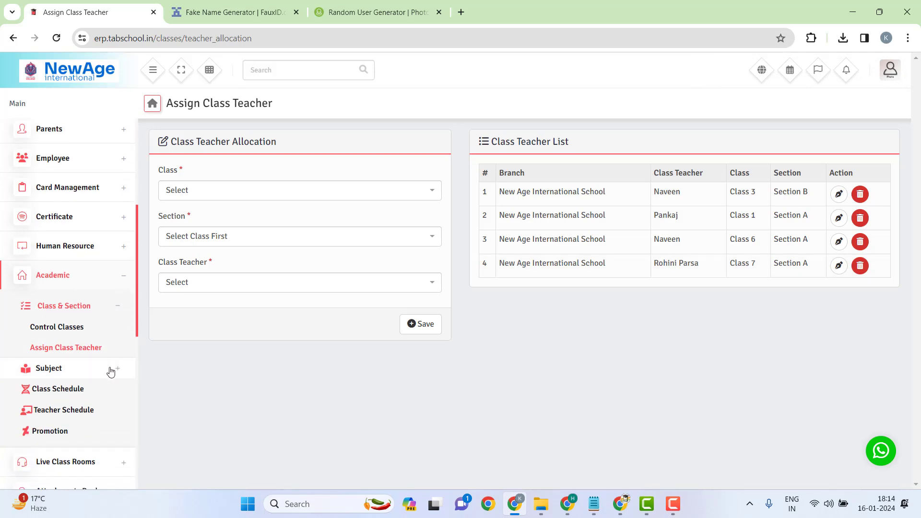
{"action": "left_click", "coordinate": [110, 372]}
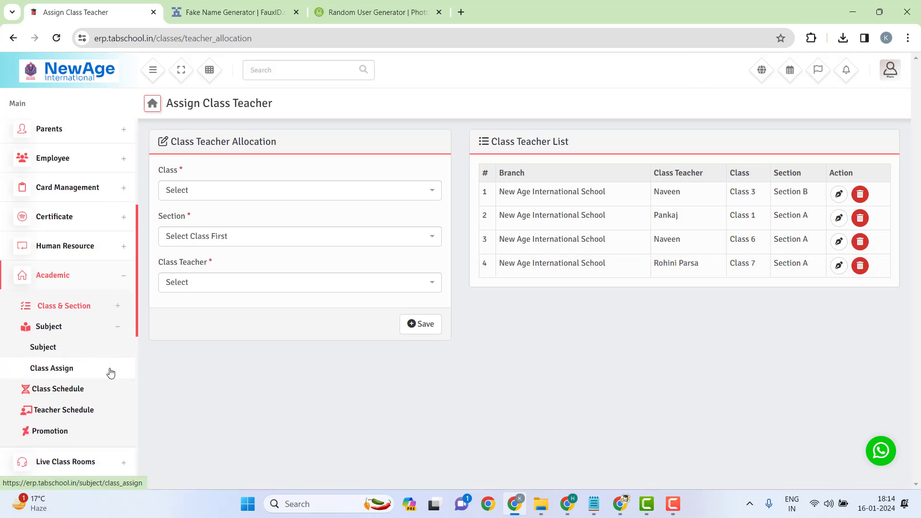
{"action": "left_click", "coordinate": [66, 369]}
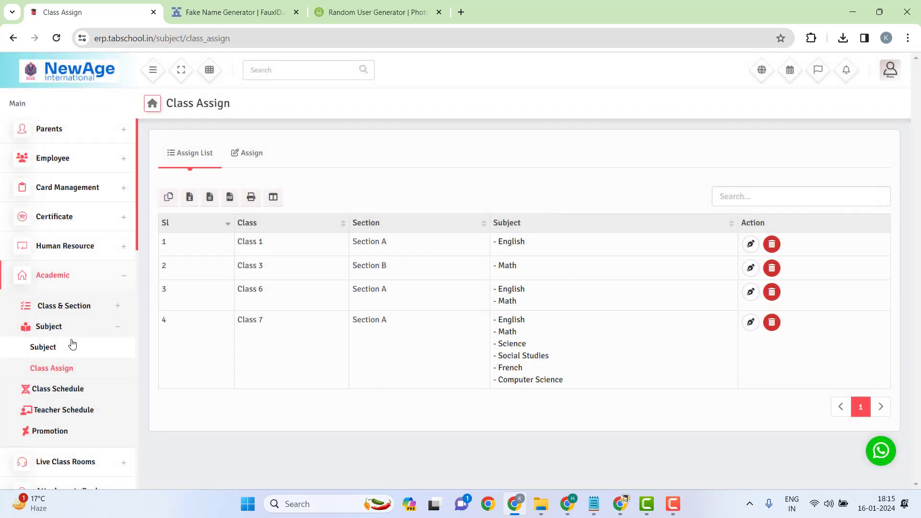
{"action": "scroll", "coordinate": [30, 355], "scroll_direction": "down", "scroll_amount": 2}
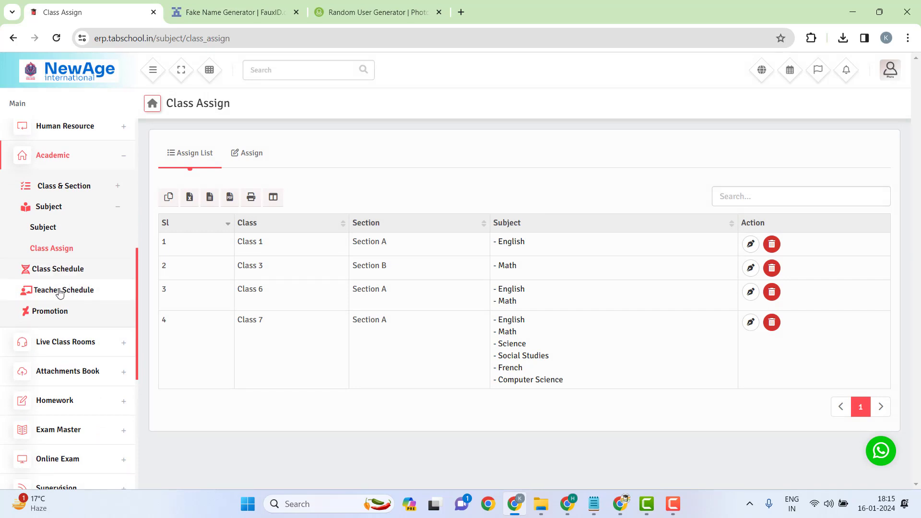
{"action": "scroll", "coordinate": [79, 288], "scroll_direction": "up", "scroll_amount": 1}
{"action": "scroll", "coordinate": [78, 288], "scroll_direction": "up", "scroll_amount": 2}
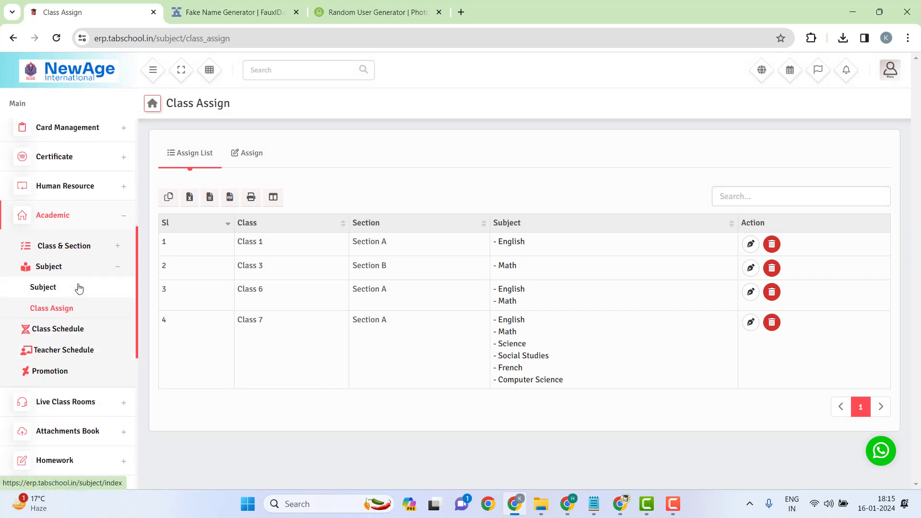
Step: Filter the Teacher Schedule page to the new teacher to view her schedule
{"action": "left_click", "coordinate": [78, 412]}
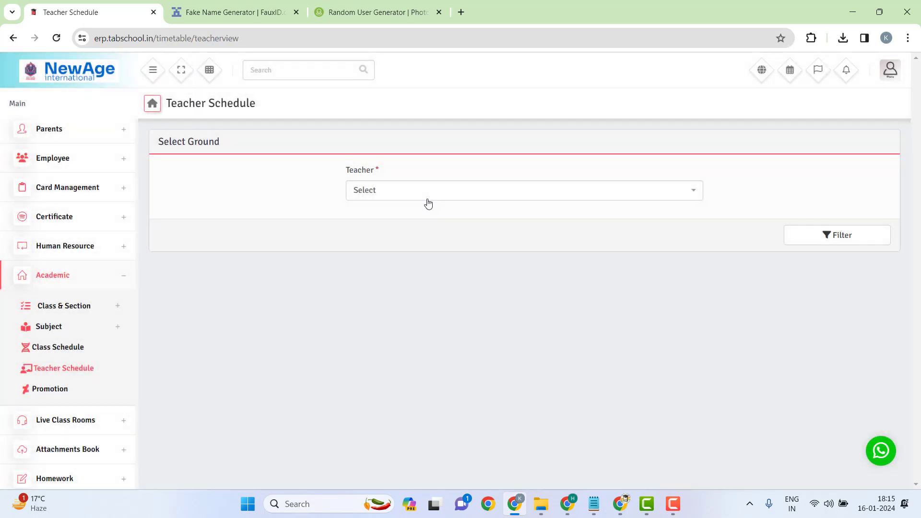
{"action": "left_click", "coordinate": [428, 201]}
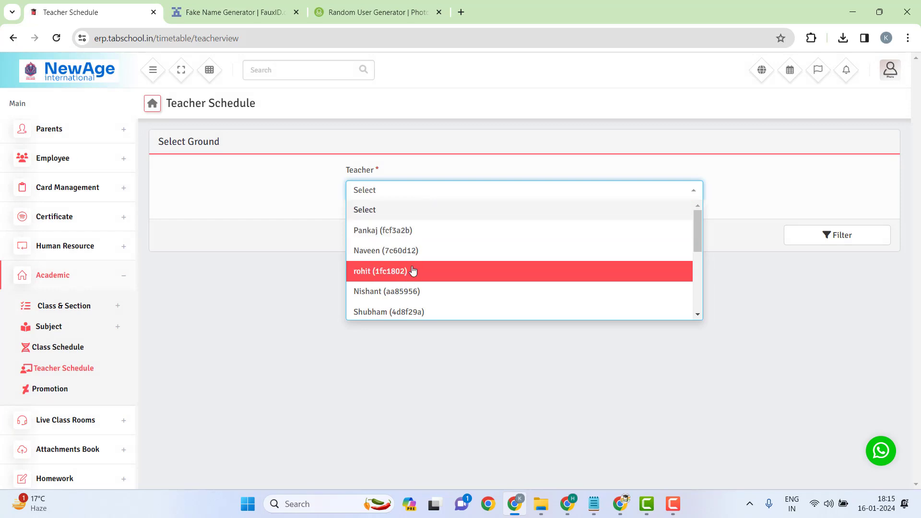
{"action": "scroll", "coordinate": [414, 271], "scroll_direction": "down", "scroll_amount": 1}
{"action": "scroll", "coordinate": [413, 271], "scroll_direction": "down", "scroll_amount": 2}
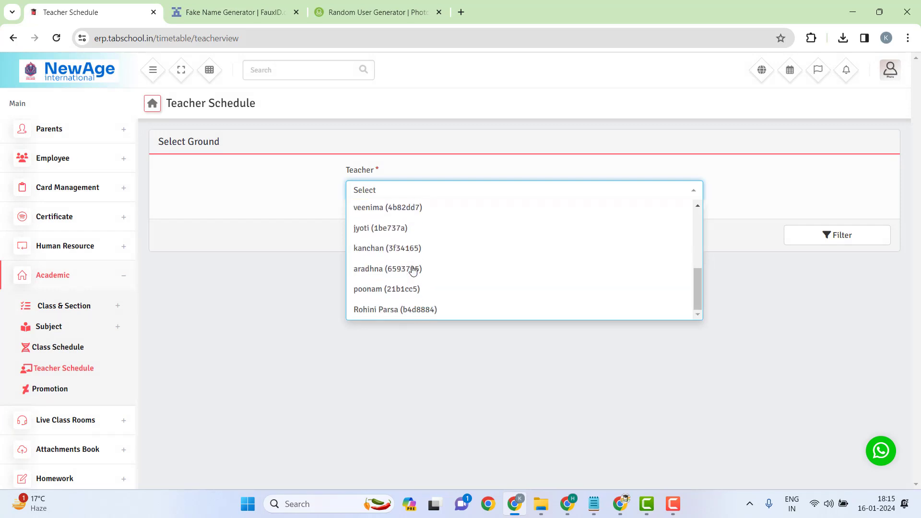
{"action": "left_click", "coordinate": [395, 310]}
{"action": "left_click", "coordinate": [836, 233]}
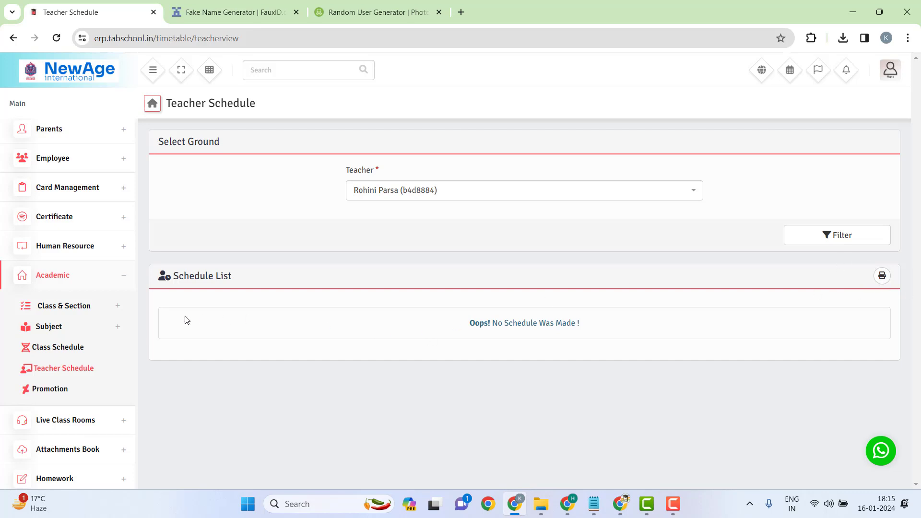
Step: Open Class Schedule and start a new schedule with Add Schedule
{"action": "left_click", "coordinate": [48, 349]}
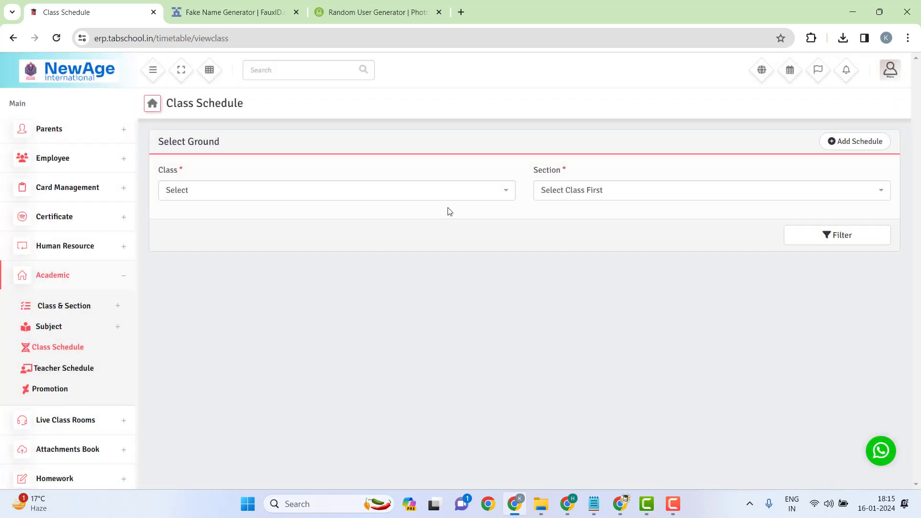
{"action": "left_click", "coordinate": [446, 195]}
{"action": "scroll", "coordinate": [338, 276], "scroll_direction": "down", "scroll_amount": 3}
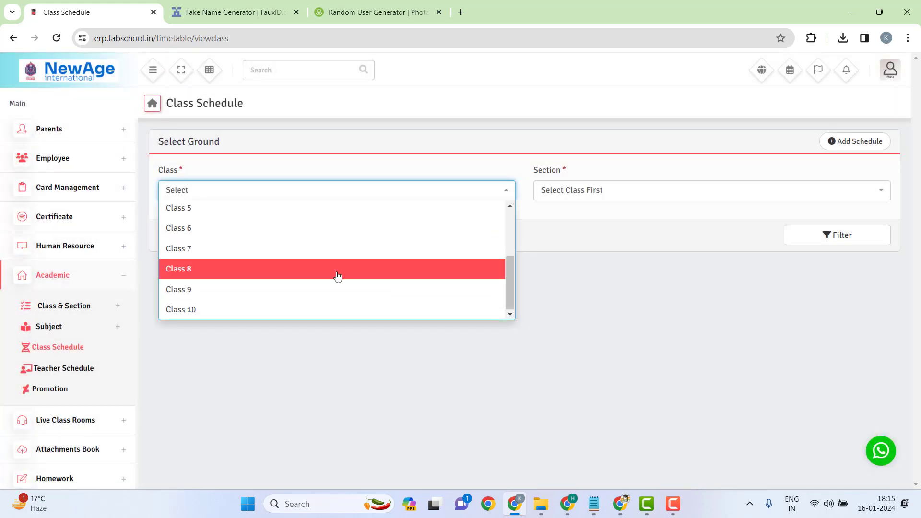
{"action": "left_click", "coordinate": [574, 277]}
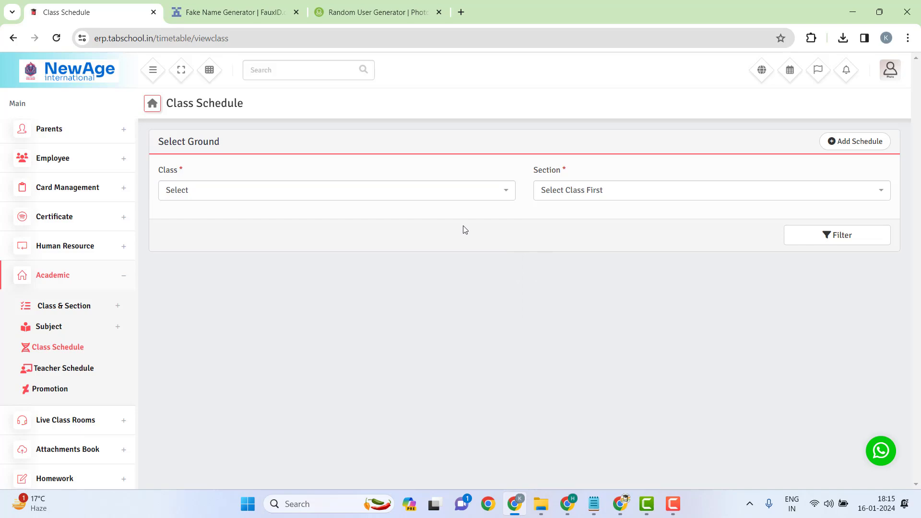
{"action": "left_click", "coordinate": [838, 143]}
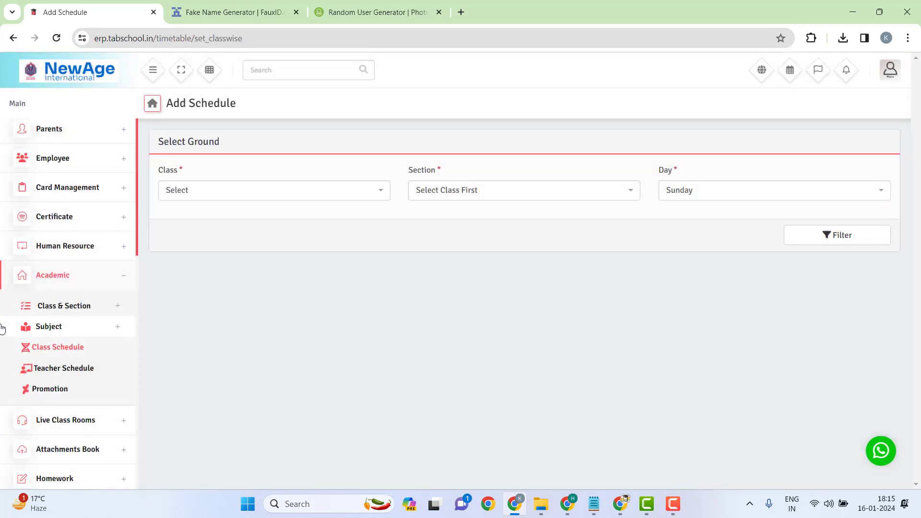
{"action": "left_click", "coordinate": [120, 281]}
{"action": "left_click", "coordinate": [120, 281]}
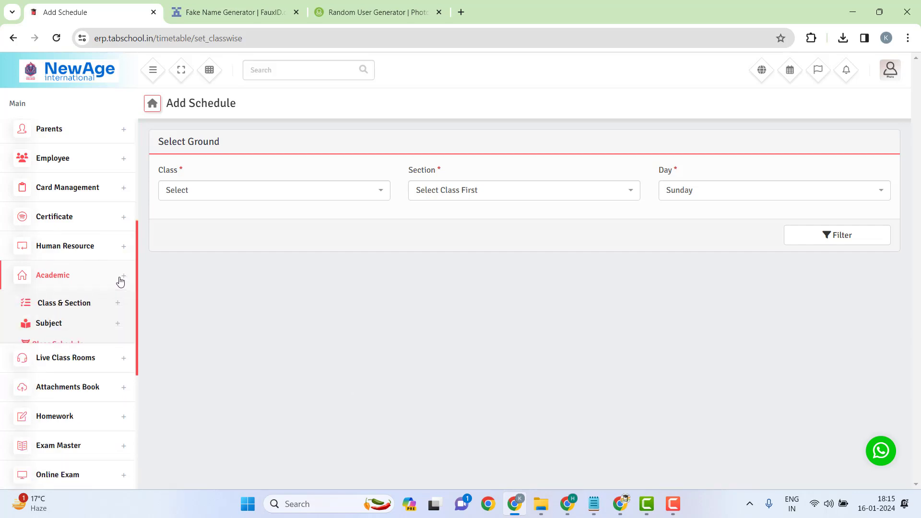
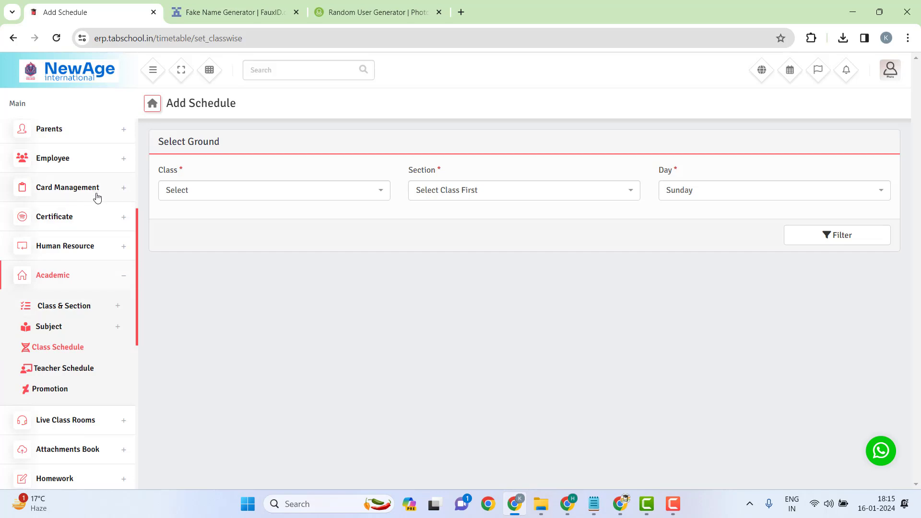
Step: Peek into the Parents, Frontend and Reception menus, then open Admission > Create Admission
{"action": "scroll", "coordinate": [96, 197], "scroll_direction": "up", "scroll_amount": 1}
{"action": "scroll", "coordinate": [96, 197], "scroll_direction": "up", "scroll_amount": 1}
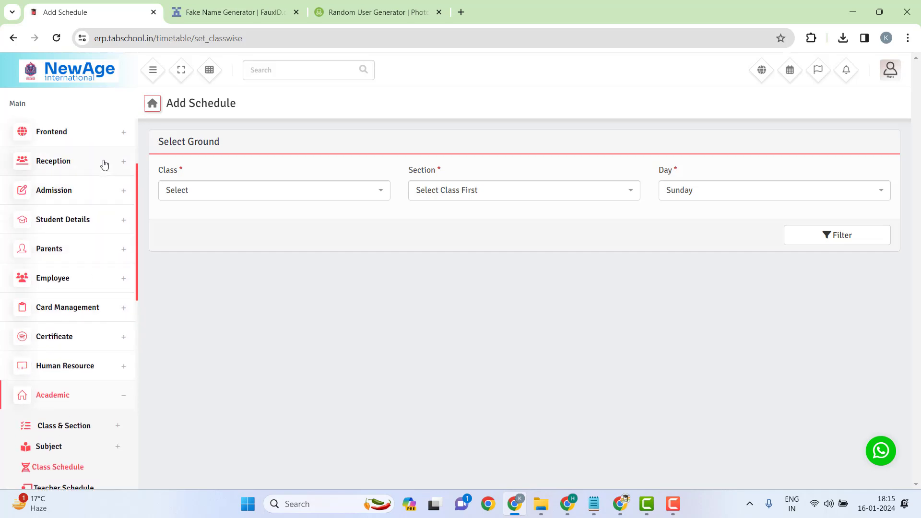
{"action": "left_click", "coordinate": [76, 253]}
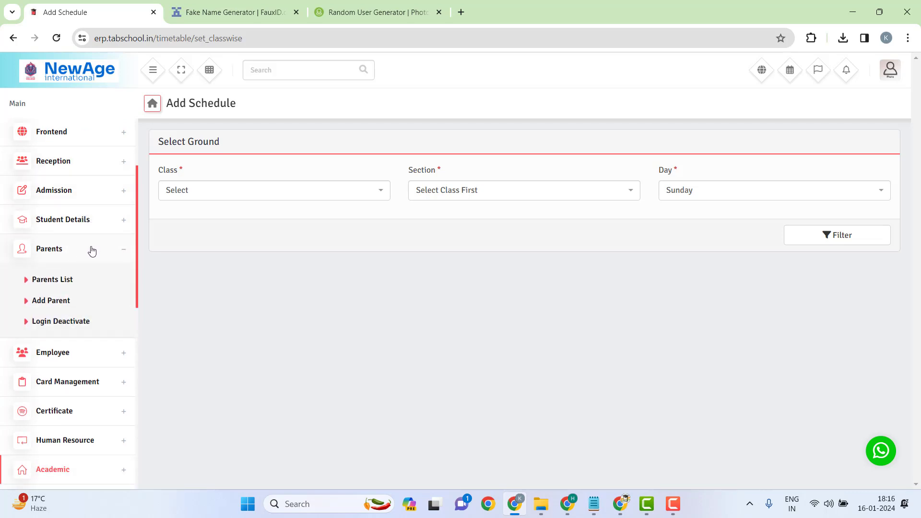
{"action": "left_click", "coordinate": [91, 250]}
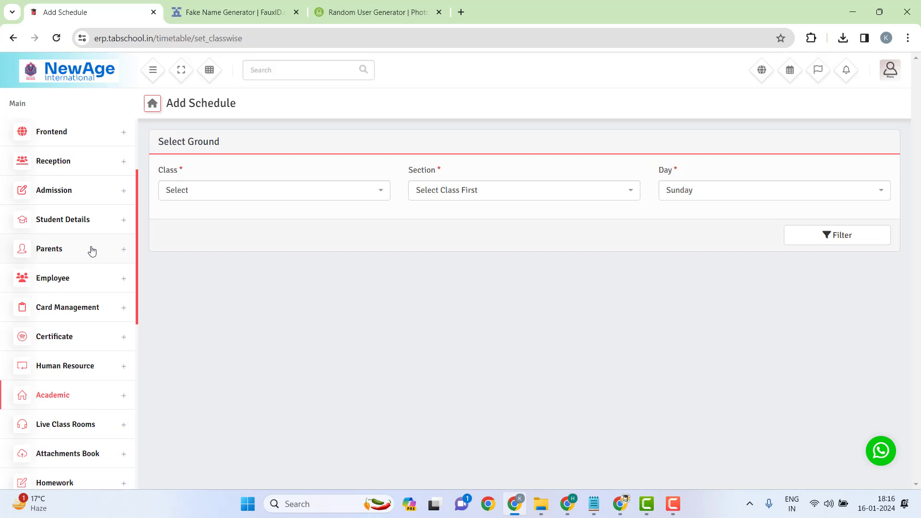
{"action": "scroll", "coordinate": [78, 205], "scroll_direction": "up", "scroll_amount": 3}
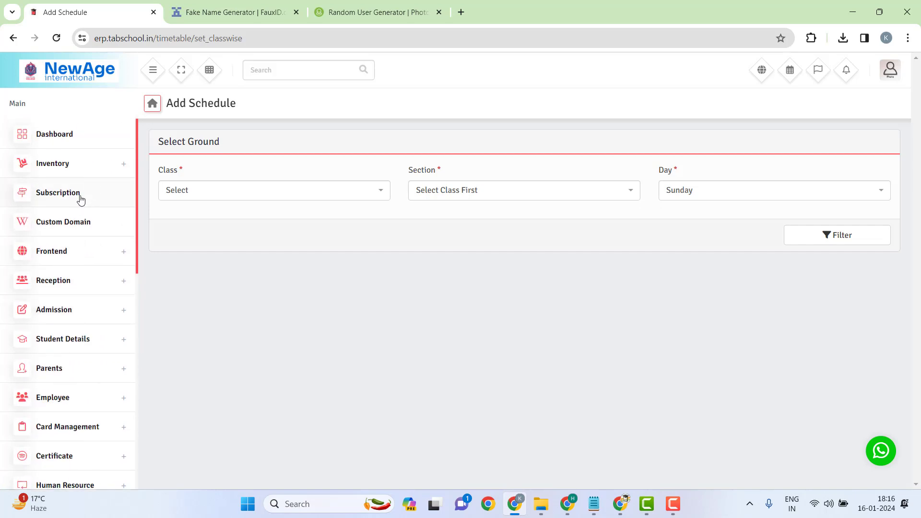
{"action": "left_click", "coordinate": [111, 258]}
{"action": "left_click", "coordinate": [109, 257]}
{"action": "left_click", "coordinate": [102, 282]}
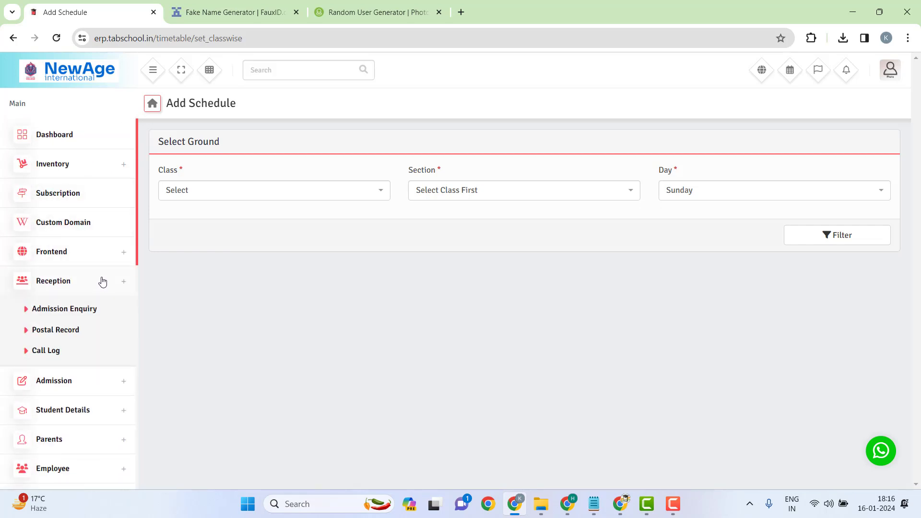
{"action": "left_click", "coordinate": [98, 287]}
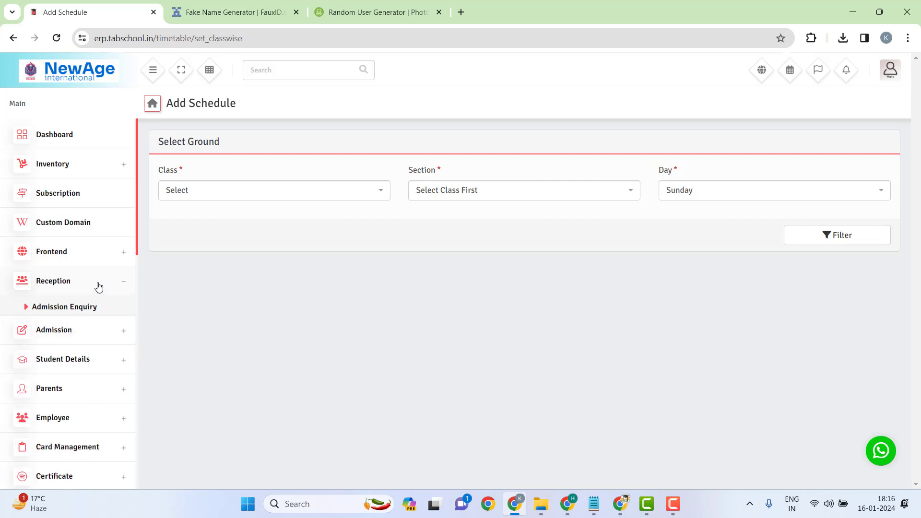
{"action": "left_click", "coordinate": [102, 311]}
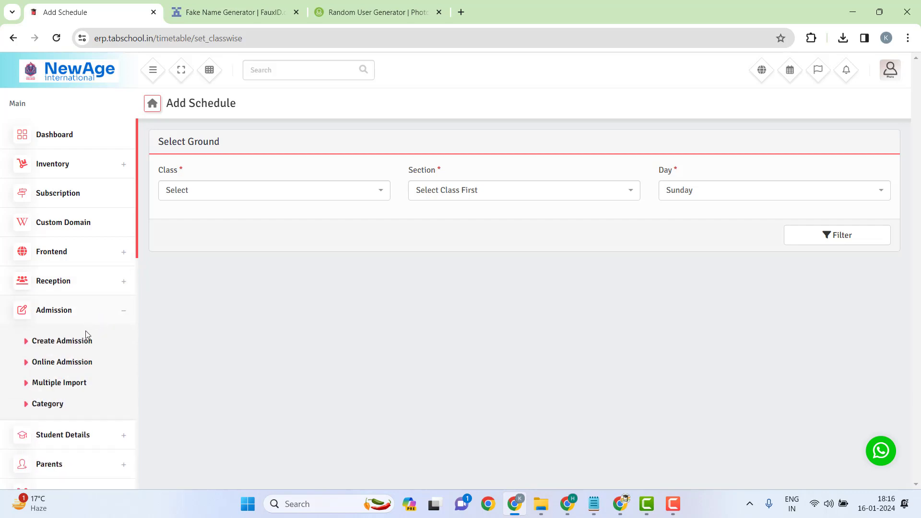
{"action": "left_click", "coordinate": [72, 345]}
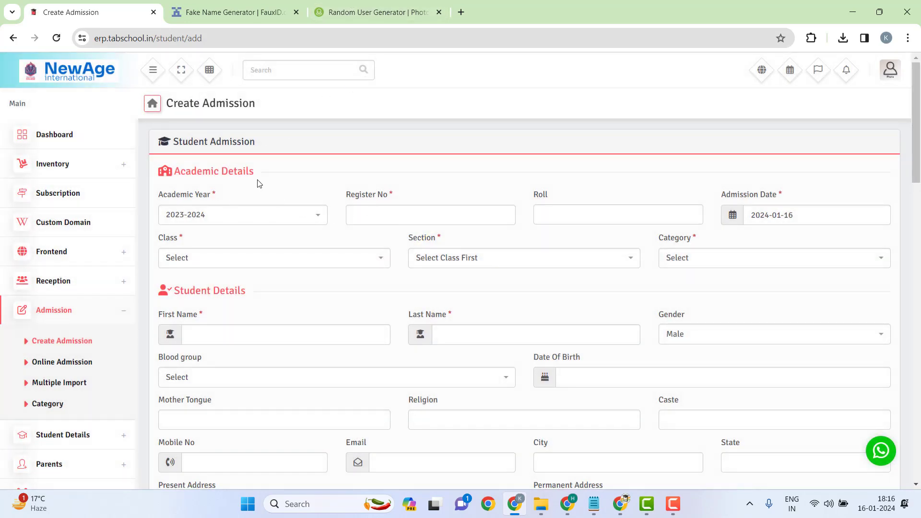
Step: Set academic year 2024-2025, fill Register No and Roll, and keep admission date 2024-01-16
{"action": "scroll", "coordinate": [459, 201], "scroll_direction": "down", "scroll_amount": 8}
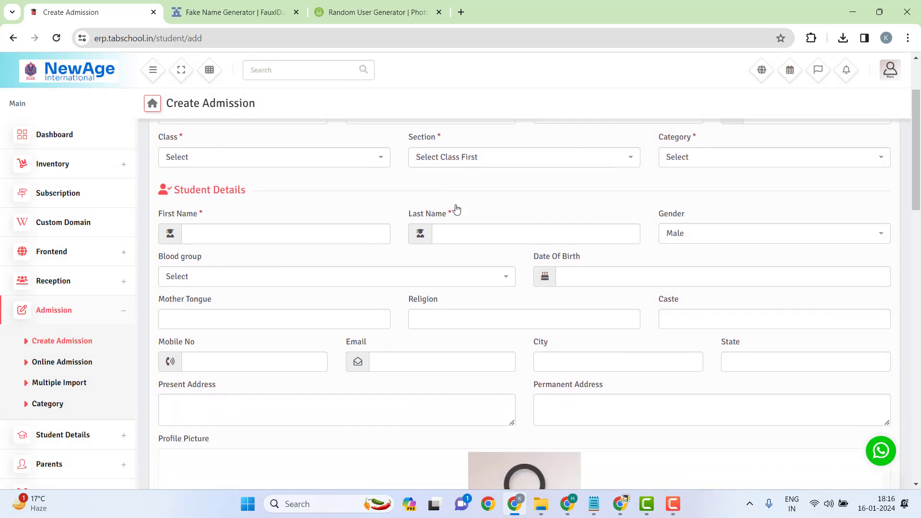
{"action": "scroll", "coordinate": [473, 300], "scroll_direction": "down", "scroll_amount": 1}
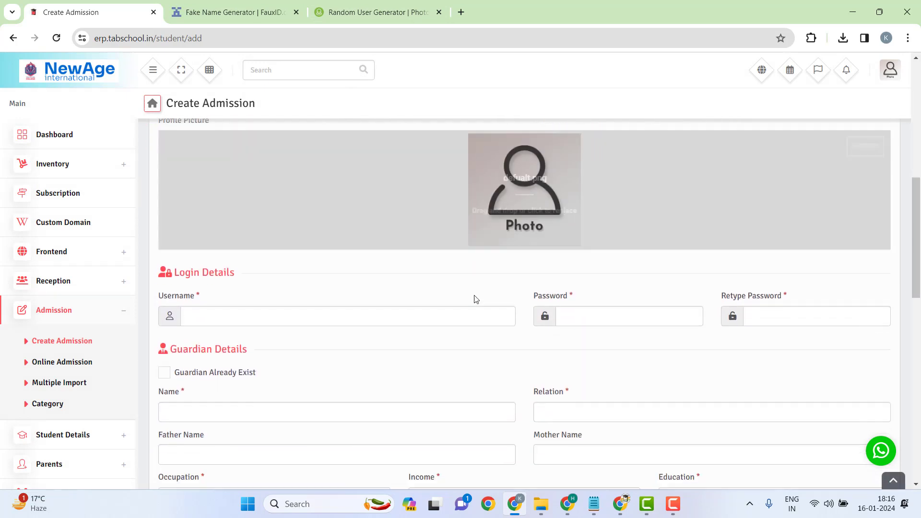
{"action": "scroll", "coordinate": [384, 341], "scroll_direction": "up", "scroll_amount": 10}
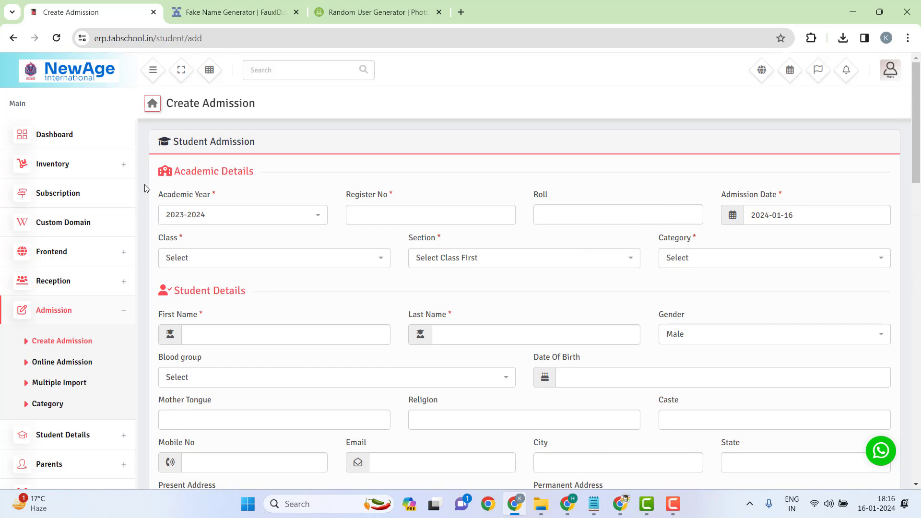
{"action": "left_click", "coordinate": [265, 222]}
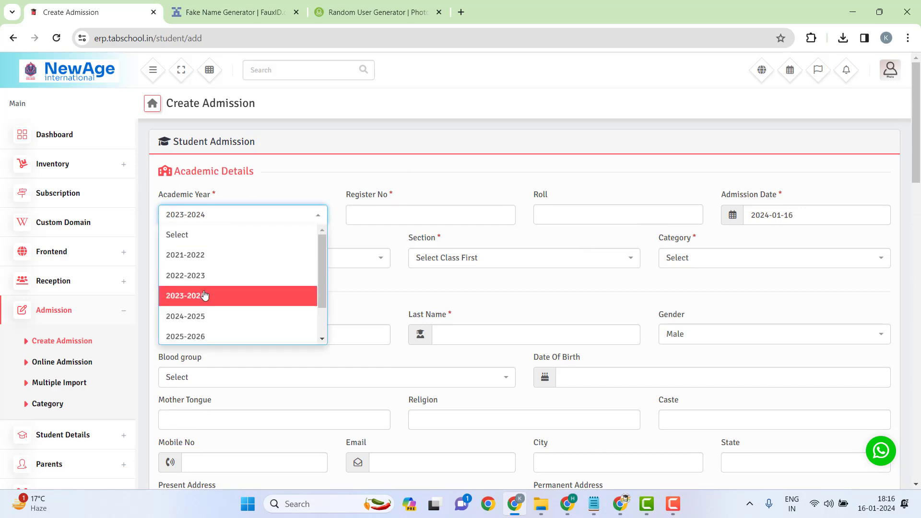
{"action": "left_click", "coordinate": [201, 316]}
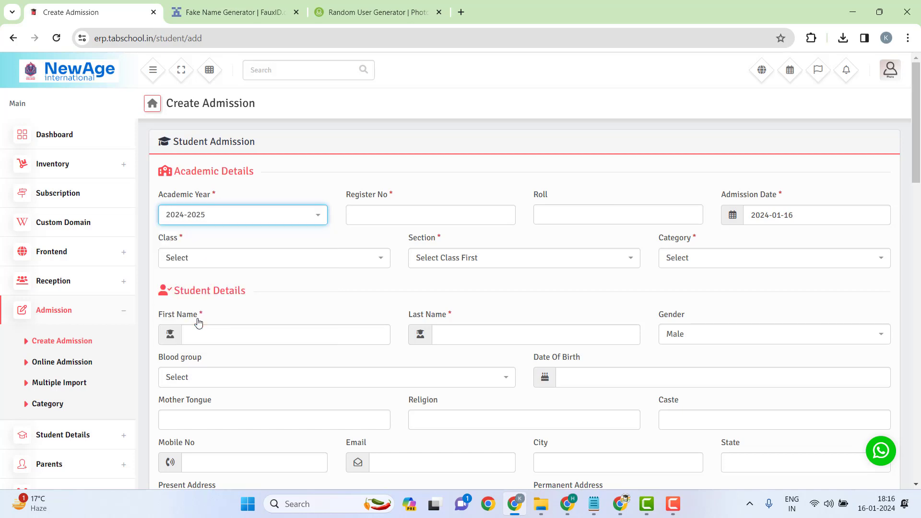
{"action": "left_click", "coordinate": [373, 218]}
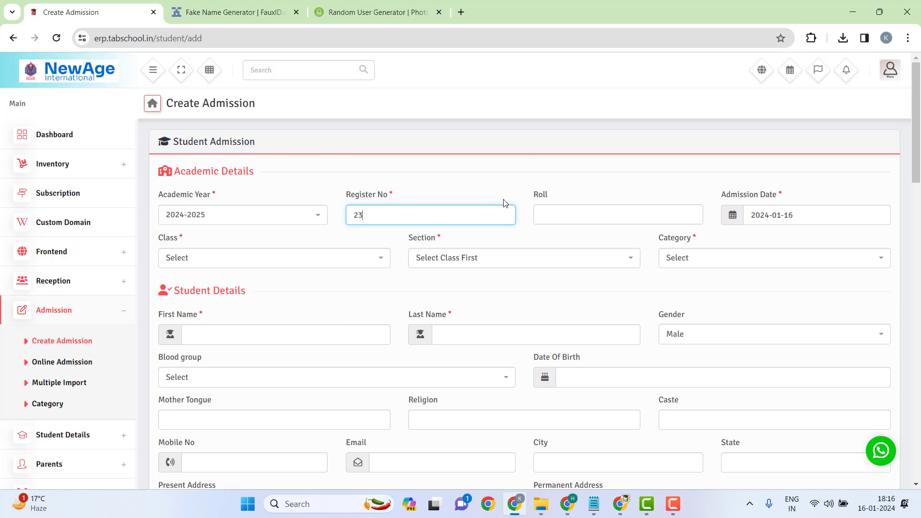
{"action": "left_click", "coordinate": [562, 214]}
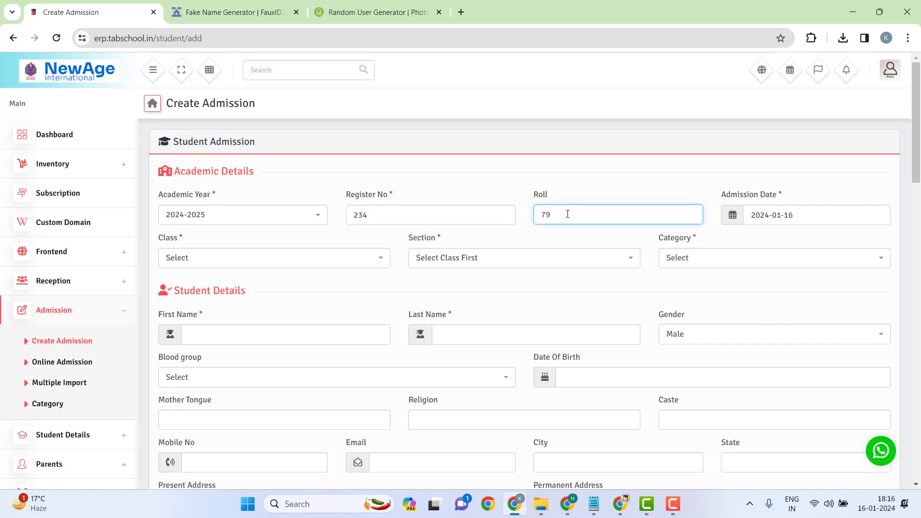
{"action": "left_click", "coordinate": [811, 213]}
{"action": "left_click", "coordinate": [795, 312]}
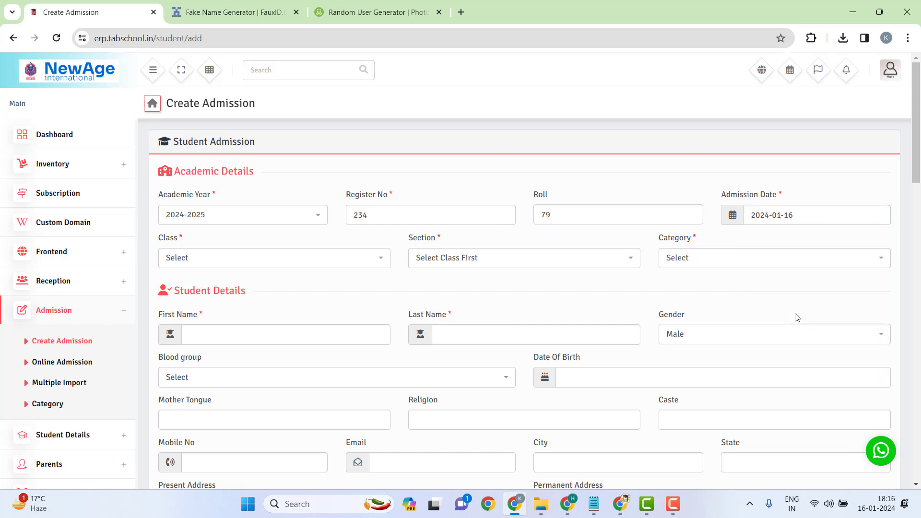
Step: Assign the student to Class 7, Section A, with category General
{"action": "left_click", "coordinate": [292, 256]}
{"action": "scroll", "coordinate": [226, 335], "scroll_direction": "down", "scroll_amount": 2}
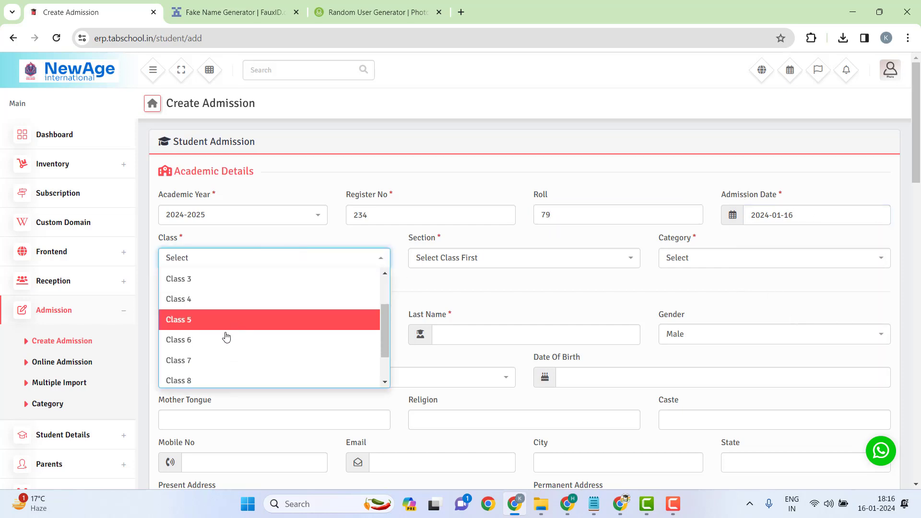
{"action": "left_click", "coordinate": [205, 359]}
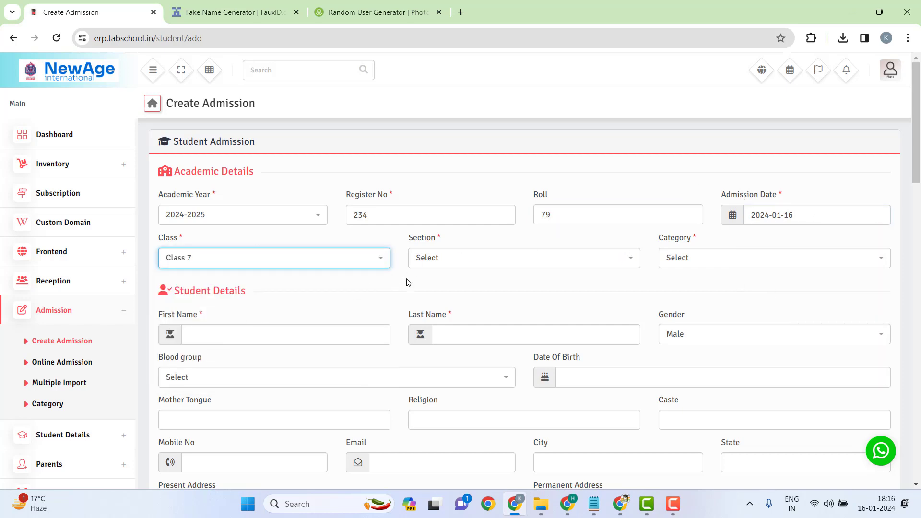
{"action": "left_click", "coordinate": [474, 259]}
{"action": "left_click", "coordinate": [444, 296]}
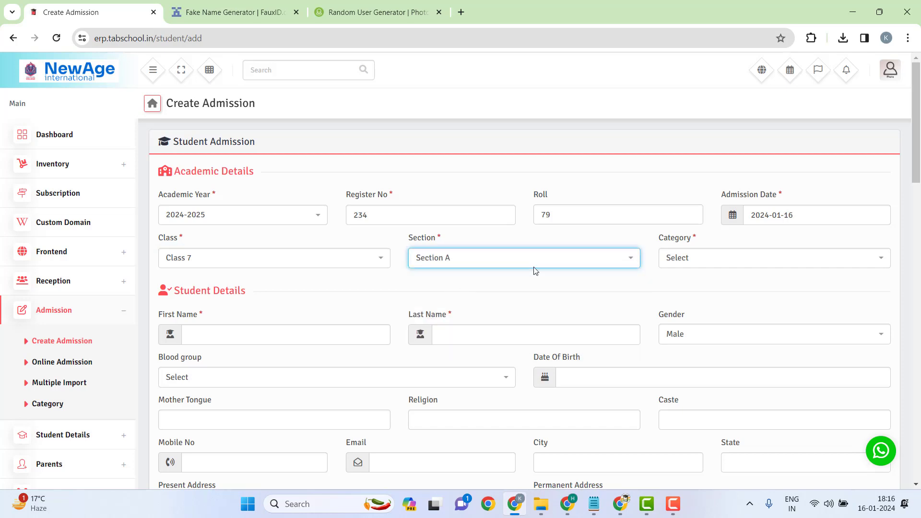
{"action": "left_click", "coordinate": [708, 263]}
{"action": "left_click", "coordinate": [705, 299]}
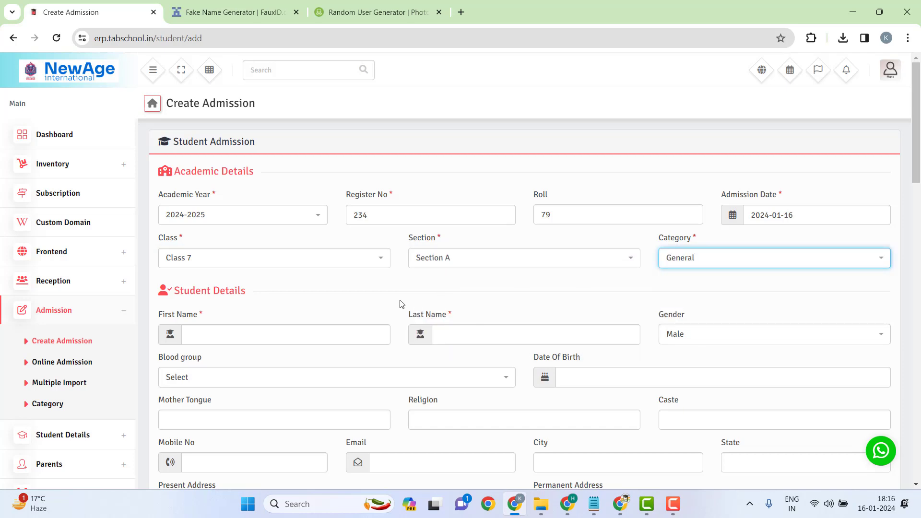
Step: Start the first name field, then leave the form for the Multiple Import page
{"action": "left_click", "coordinate": [234, 336]}
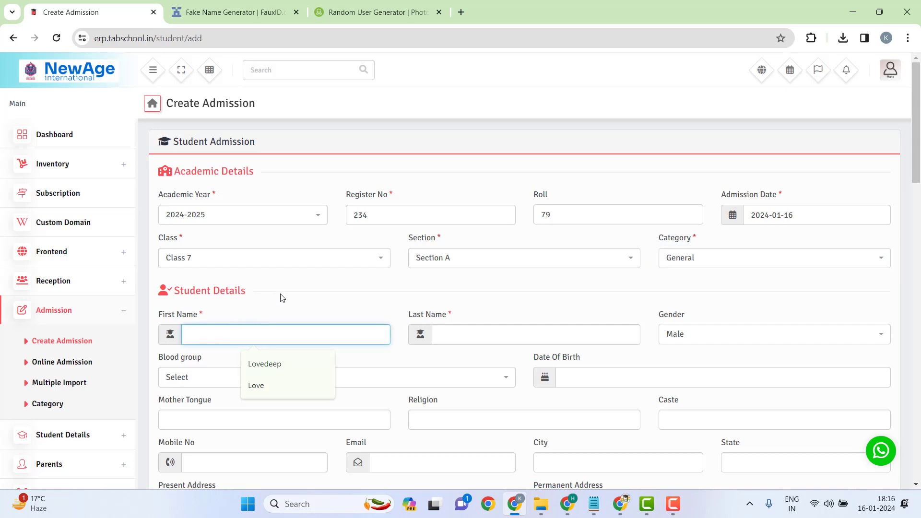
{"action": "right_click", "coordinate": [58, 405]}
{"action": "key", "text": "Escape"}
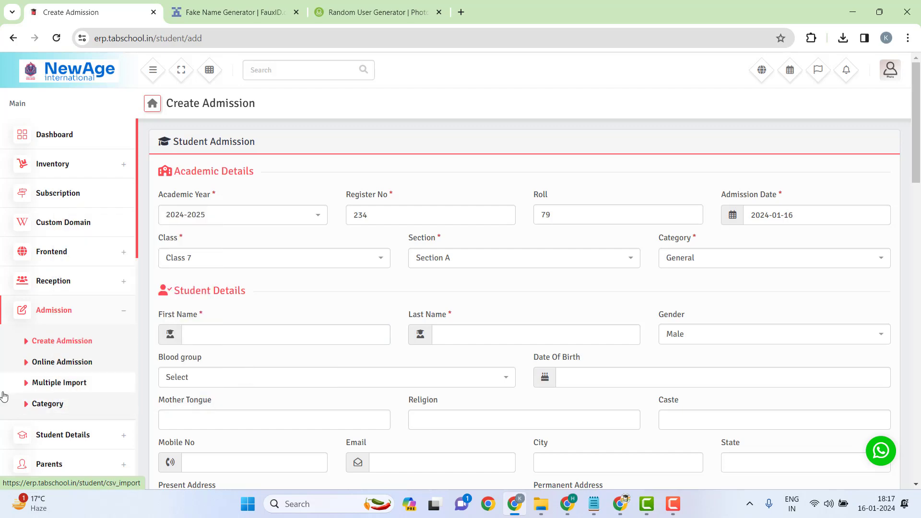
{"action": "left_click", "coordinate": [44, 383]}
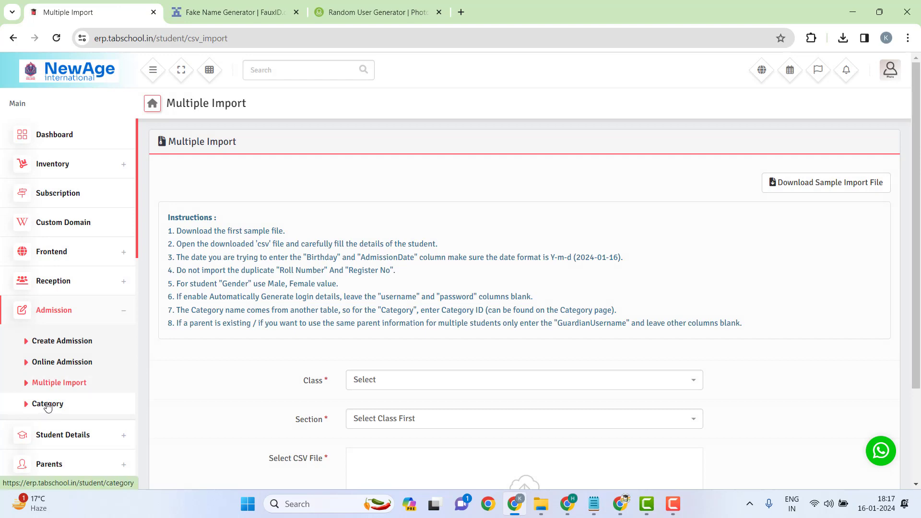
Step: Add a new student category named SC/ST on the Category page
{"action": "left_click", "coordinate": [48, 405]}
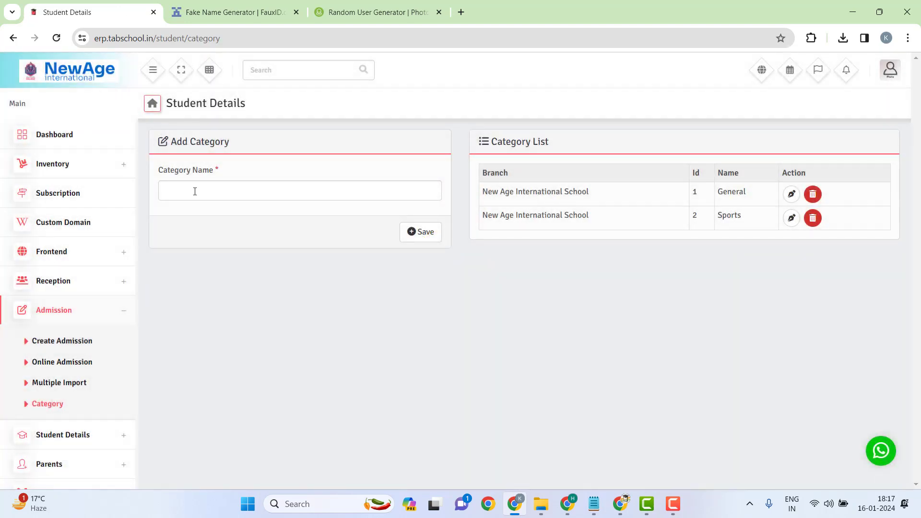
{"action": "left_click", "coordinate": [281, 198]}
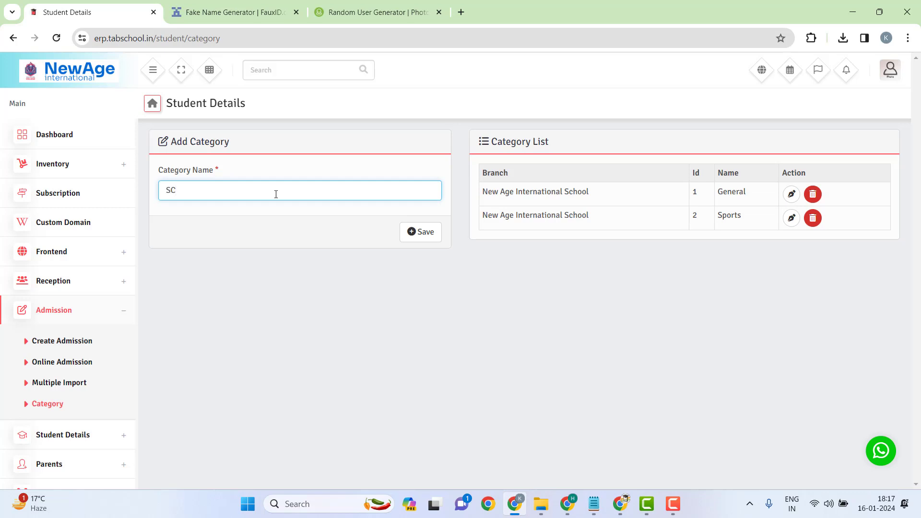
{"action": "type", "text": "SC/ST"}
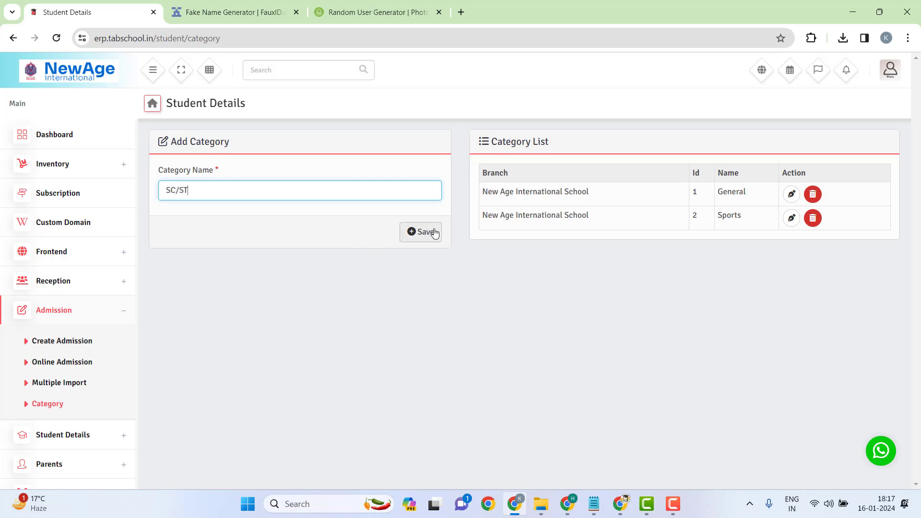
{"action": "left_click", "coordinate": [429, 232]}
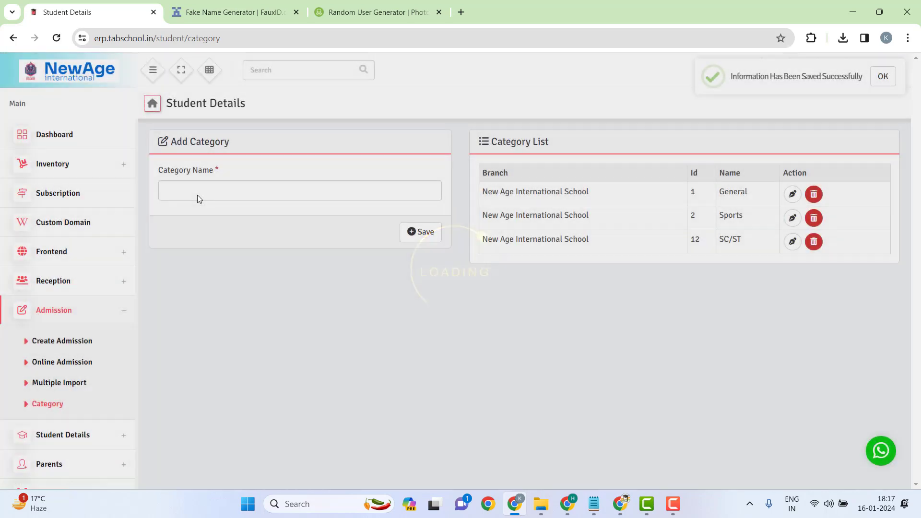
Step: Add the Army category, then return to Admission > Create Admission
{"action": "left_click", "coordinate": [198, 193]}
{"action": "type", "text": "Army"}
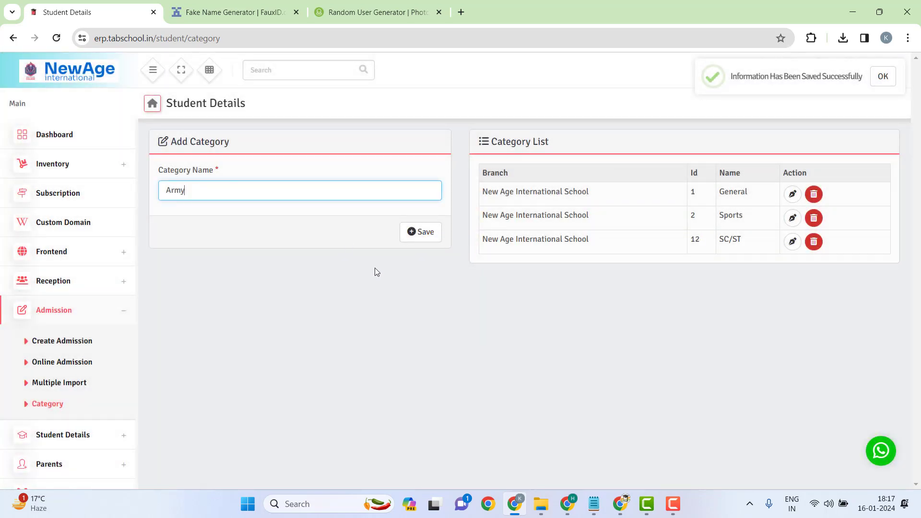
{"action": "left_click", "coordinate": [419, 233]}
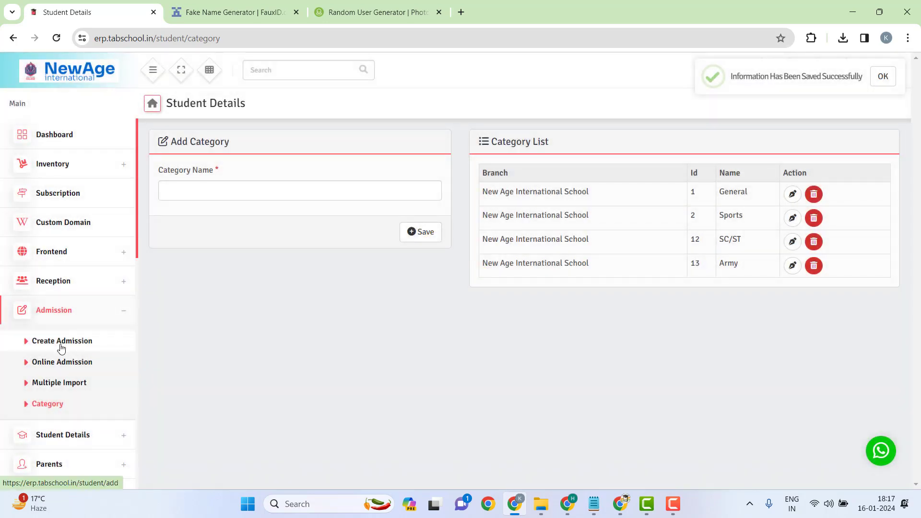
{"action": "left_click", "coordinate": [61, 341]}
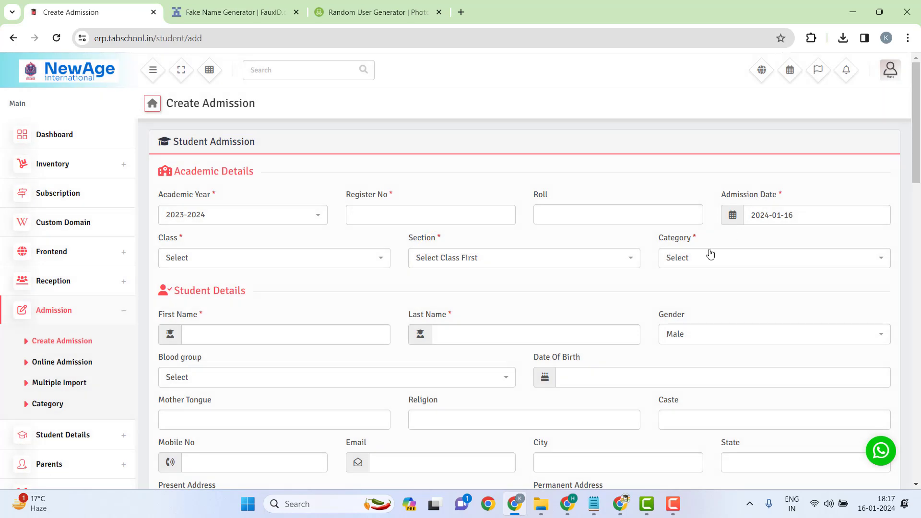
Step: Set academic year 2024-2025, register number 245 and roll number 79
{"action": "left_click", "coordinate": [709, 256]}
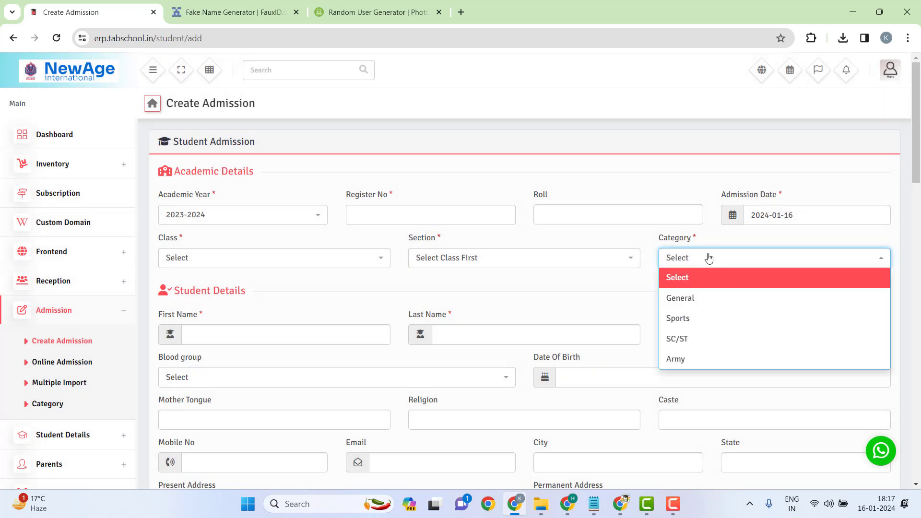
{"action": "left_click", "coordinate": [216, 221]}
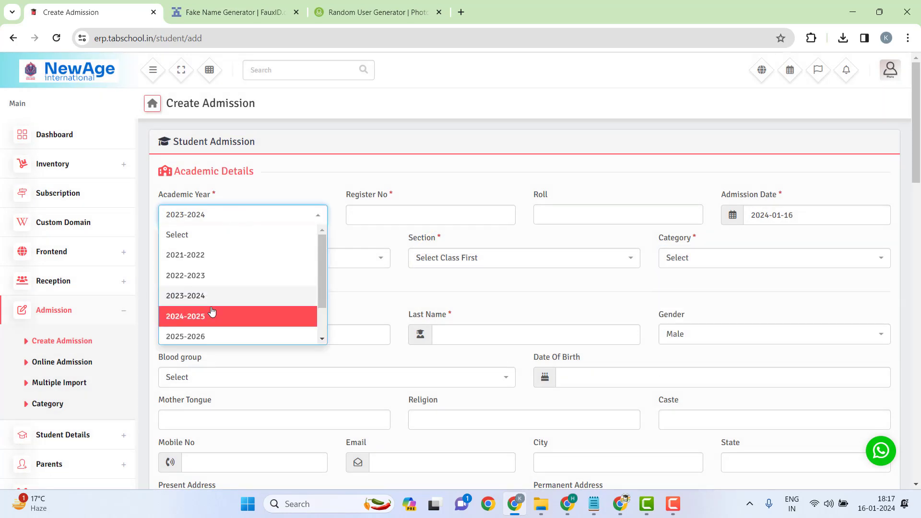
{"action": "left_click", "coordinate": [240, 315]}
{"action": "left_click", "coordinate": [417, 205]}
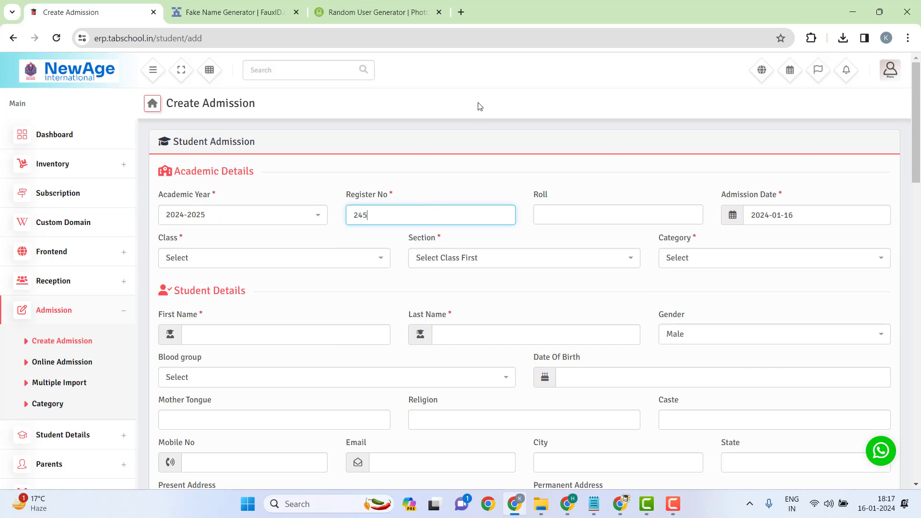
{"action": "left_click", "coordinate": [561, 211]}
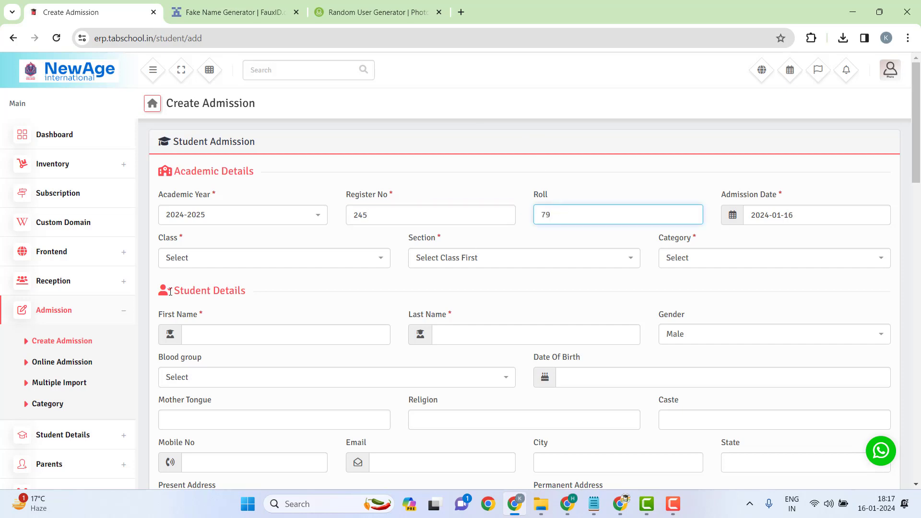
Step: Choose Class 7, Section A and category General for the new admission
{"action": "left_click", "coordinate": [203, 262]}
{"action": "scroll", "coordinate": [197, 345], "scroll_direction": "down", "scroll_amount": 3}
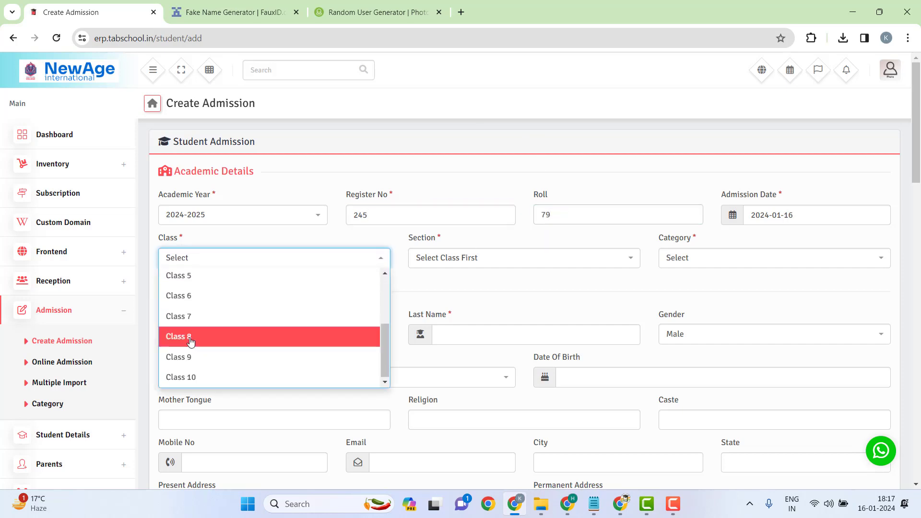
{"action": "left_click", "coordinate": [212, 310]}
{"action": "left_click", "coordinate": [458, 260]}
{"action": "left_click", "coordinate": [460, 295]}
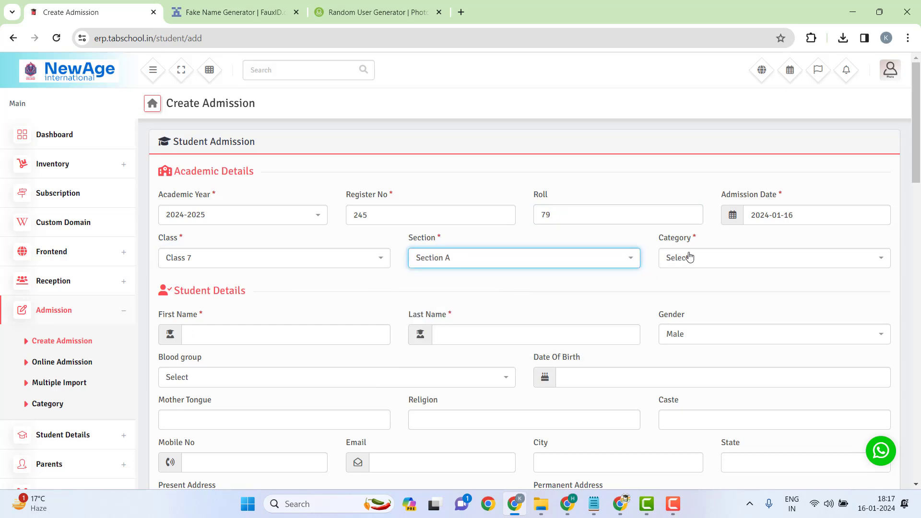
{"action": "left_click", "coordinate": [689, 258]}
{"action": "left_click", "coordinate": [694, 298]}
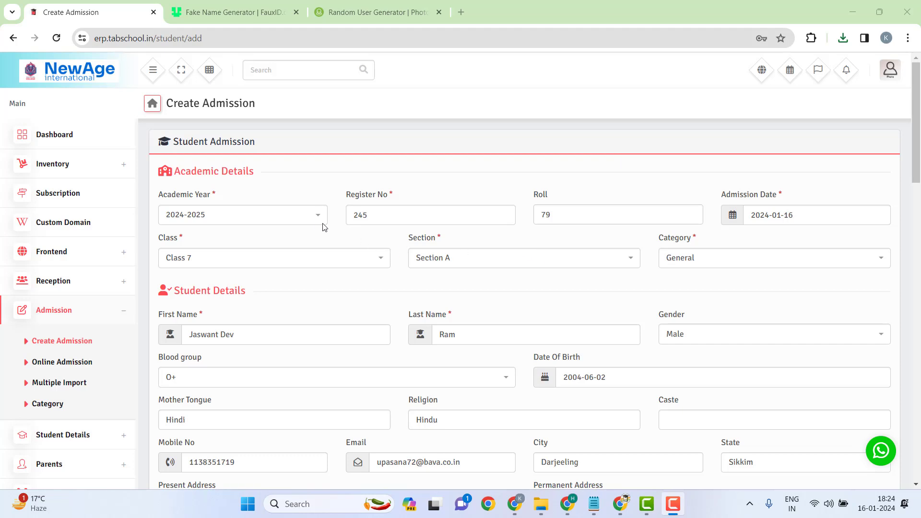
Step: Scroll down the form to review the student and guardian details
{"action": "scroll", "coordinate": [312, 247], "scroll_direction": "down", "scroll_amount": 3}
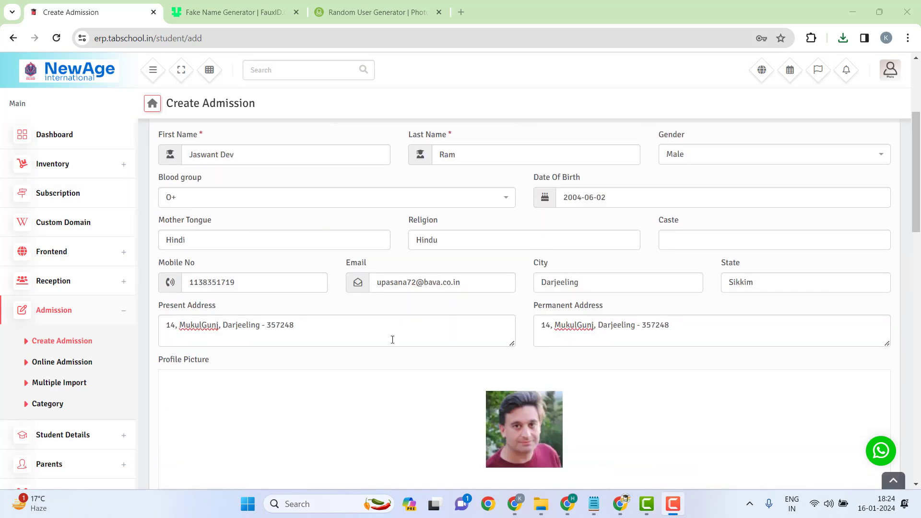
{"action": "scroll", "coordinate": [439, 281], "scroll_direction": "down", "scroll_amount": 1}
{"action": "scroll", "coordinate": [425, 413], "scroll_direction": "down", "scroll_amount": 5}
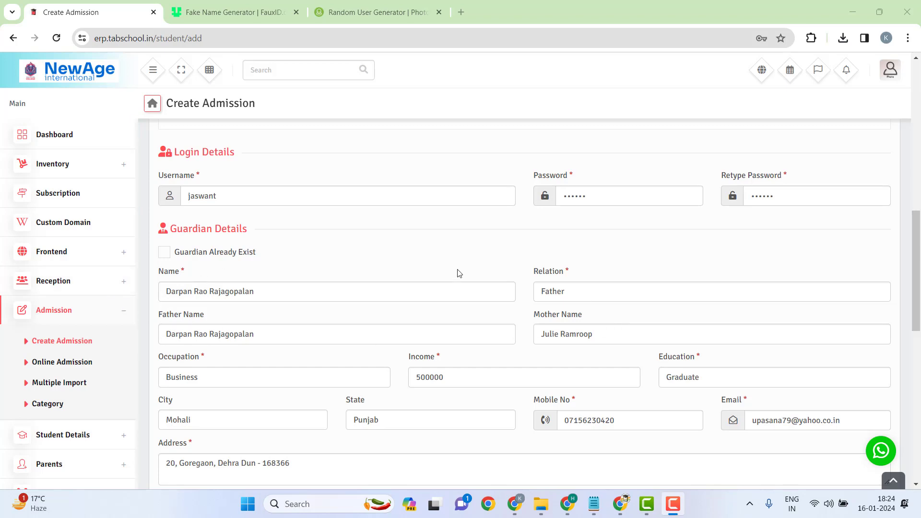
{"action": "scroll", "coordinate": [376, 339], "scroll_direction": "down", "scroll_amount": 1}
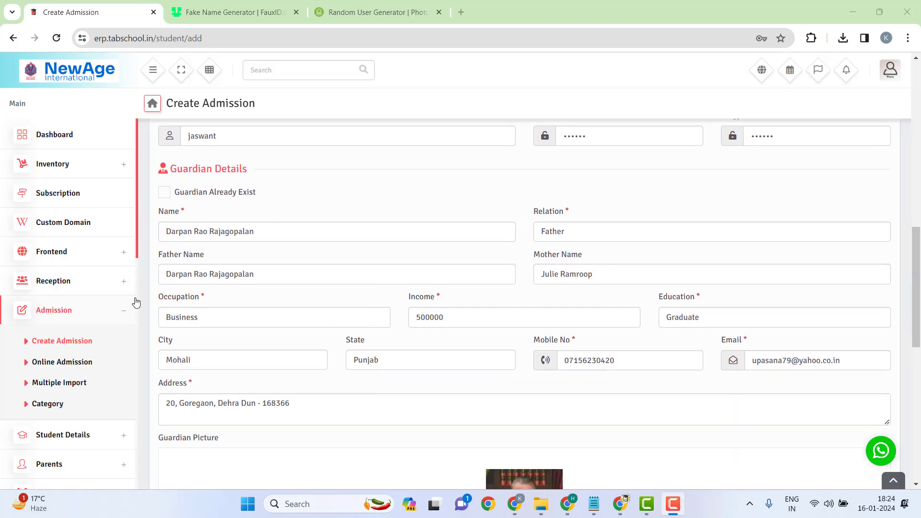
{"action": "scroll", "coordinate": [711, 302], "scroll_direction": "down", "scroll_amount": 8}
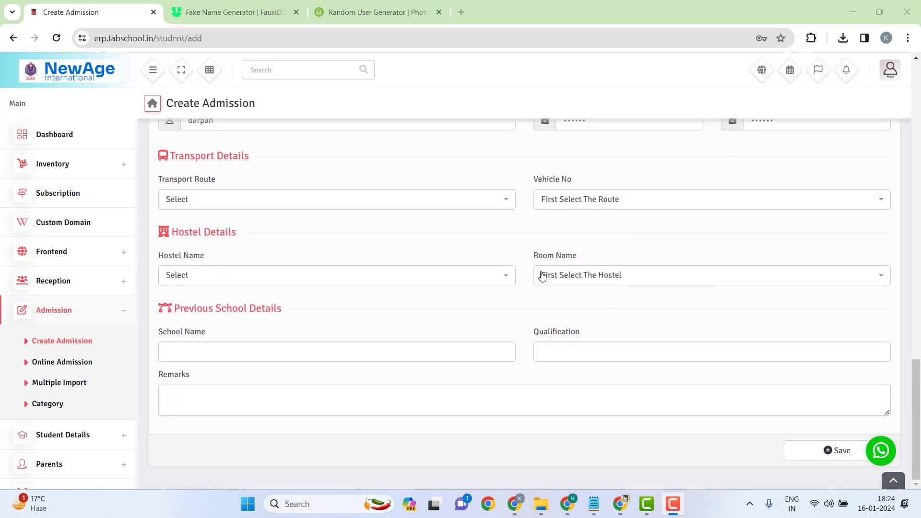
{"action": "scroll", "coordinate": [266, 261], "scroll_direction": "up", "scroll_amount": 1}
Step: Check the Transport Route, Vehicle, Hostel and Room options, leaving them all unset
{"action": "left_click", "coordinate": [251, 259]}
{"action": "left_click", "coordinate": [345, 240]}
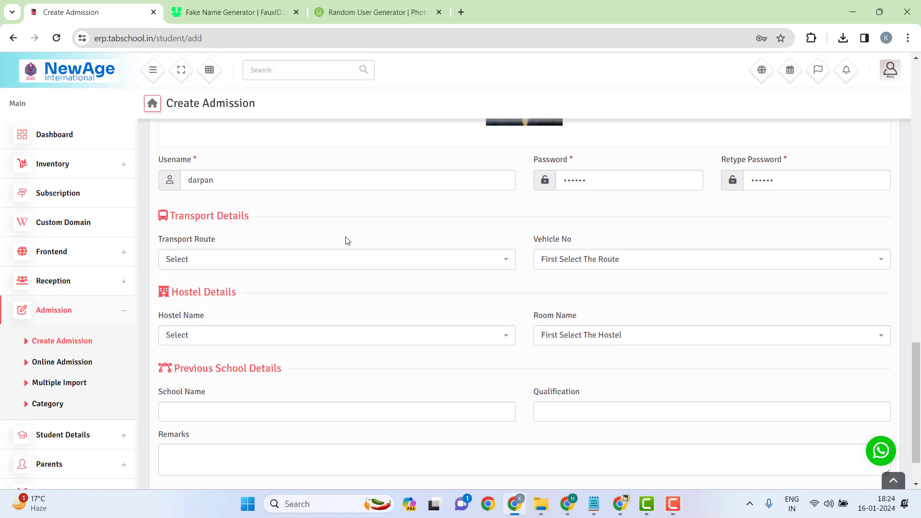
{"action": "left_click", "coordinate": [430, 269]}
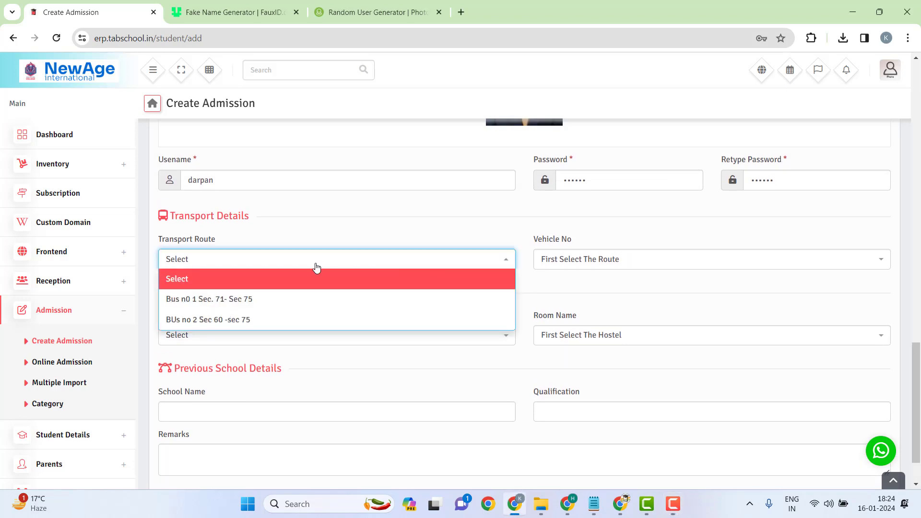
{"action": "left_click", "coordinate": [466, 245]}
{"action": "left_click", "coordinate": [600, 258]}
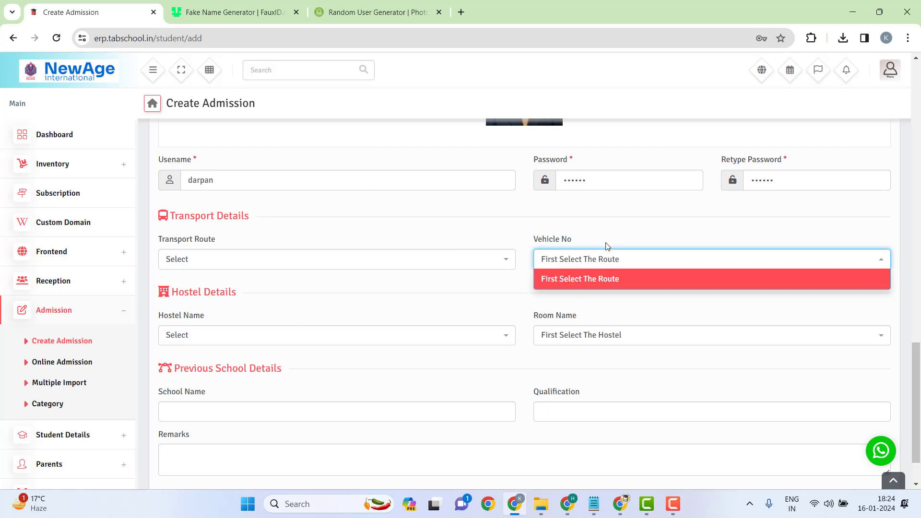
{"action": "left_click", "coordinate": [607, 245]}
{"action": "left_click", "coordinate": [267, 335]}
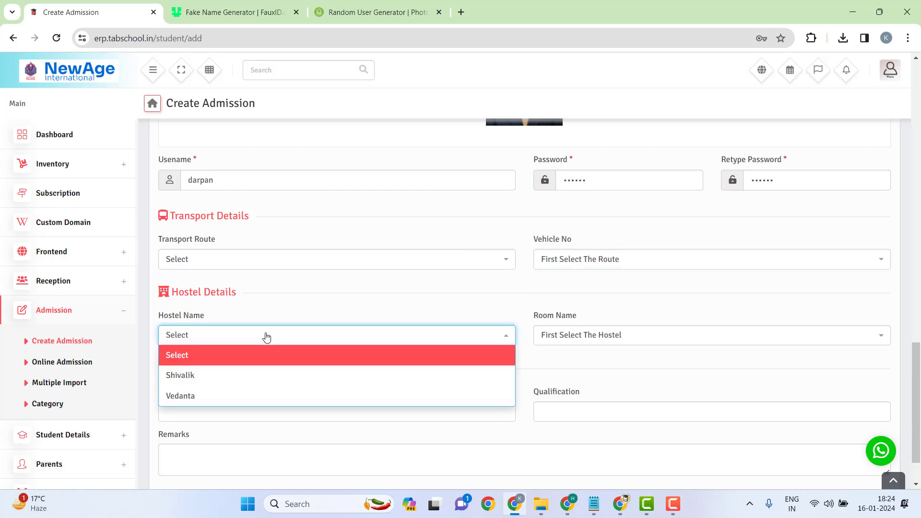
{"action": "left_click", "coordinate": [363, 301]}
{"action": "left_click", "coordinate": [598, 341]}
{"action": "left_click", "coordinate": [573, 339]}
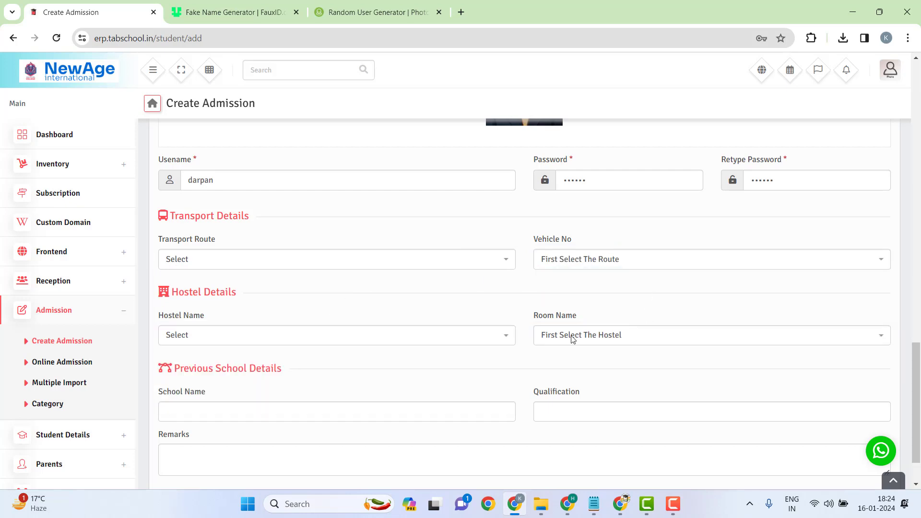
Step: Click into Previous School Name, then scroll to the Save button
{"action": "left_click", "coordinate": [256, 417]}
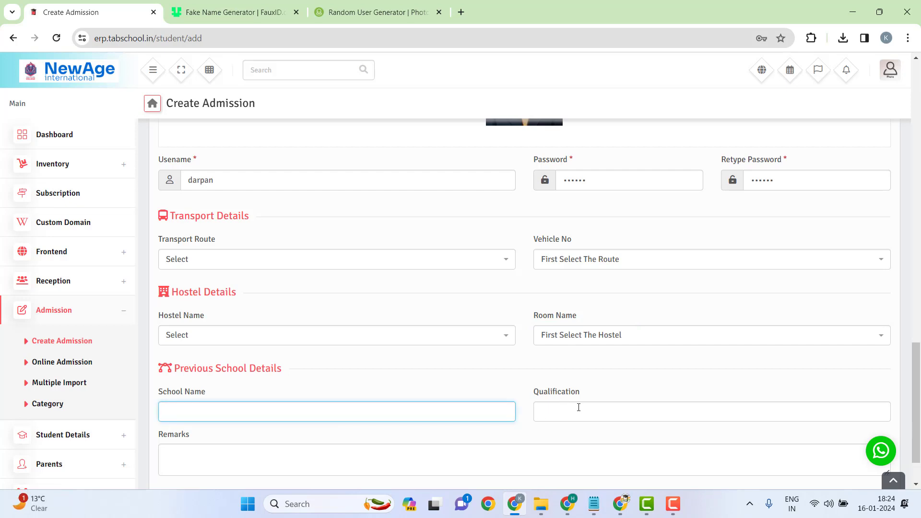
{"action": "scroll", "coordinate": [428, 284], "scroll_direction": "up", "scroll_amount": 5}
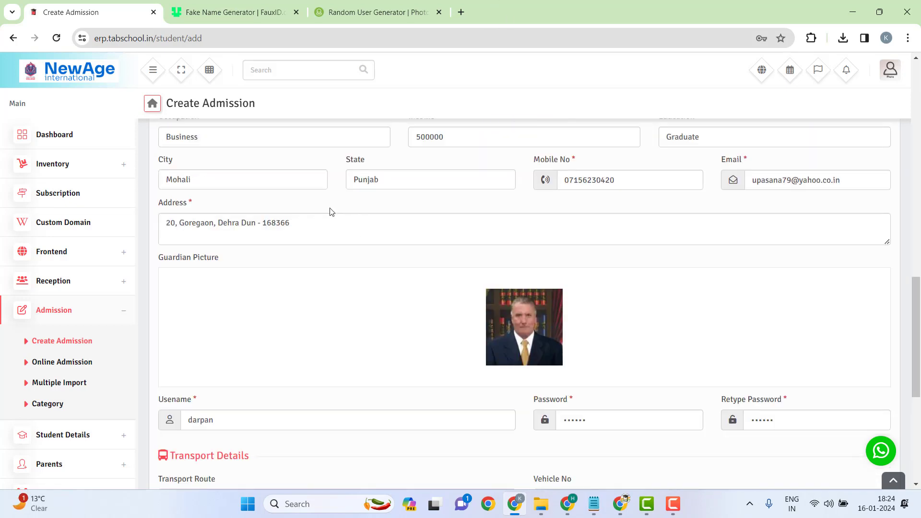
{"action": "scroll", "coordinate": [331, 212], "scroll_direction": "up", "scroll_amount": 15}
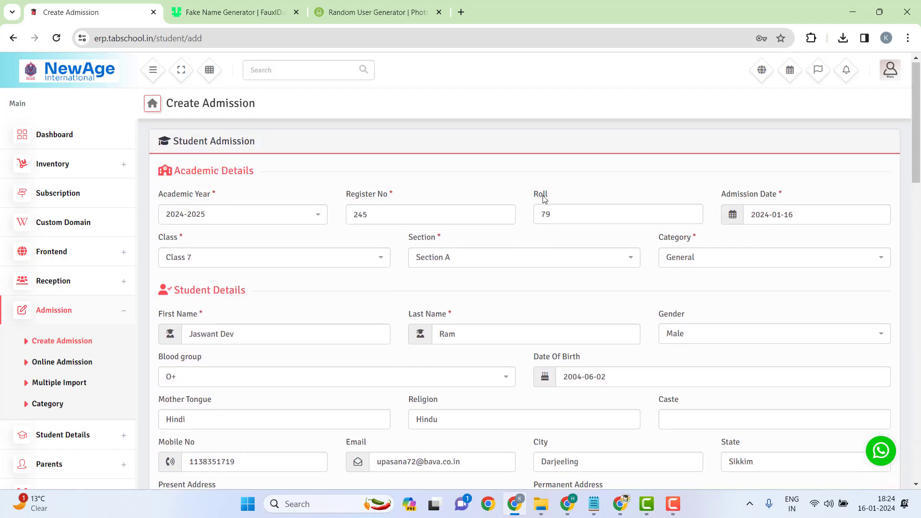
{"action": "scroll", "coordinate": [600, 251], "scroll_direction": "down", "scroll_amount": 20}
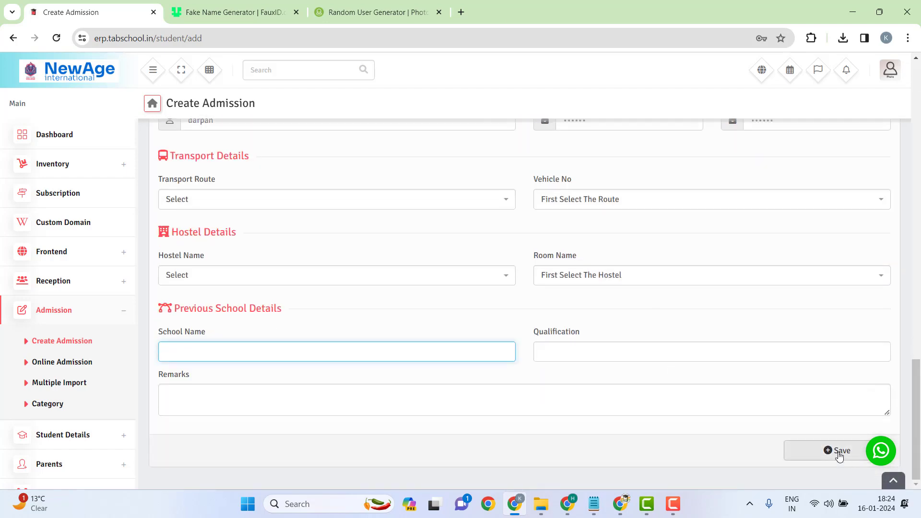
Step: Save the admission, acknowledge the success message, and open Student Details > Student List
{"action": "left_click", "coordinate": [839, 454]}
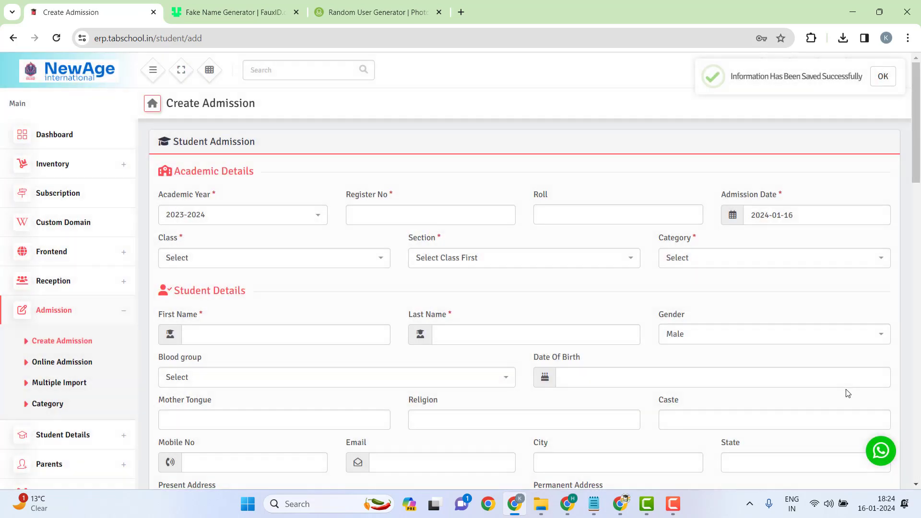
{"action": "left_click", "coordinate": [887, 78]}
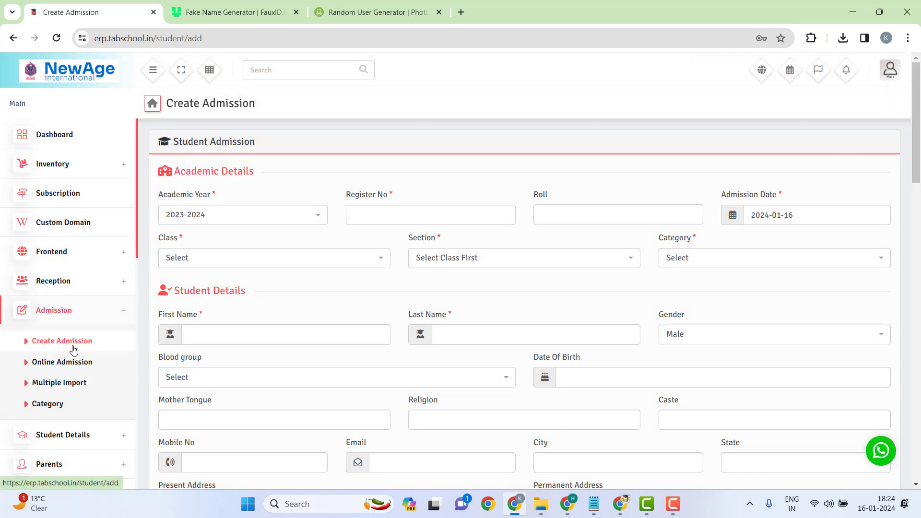
{"action": "left_click", "coordinate": [90, 448]}
{"action": "left_click", "coordinate": [46, 375]}
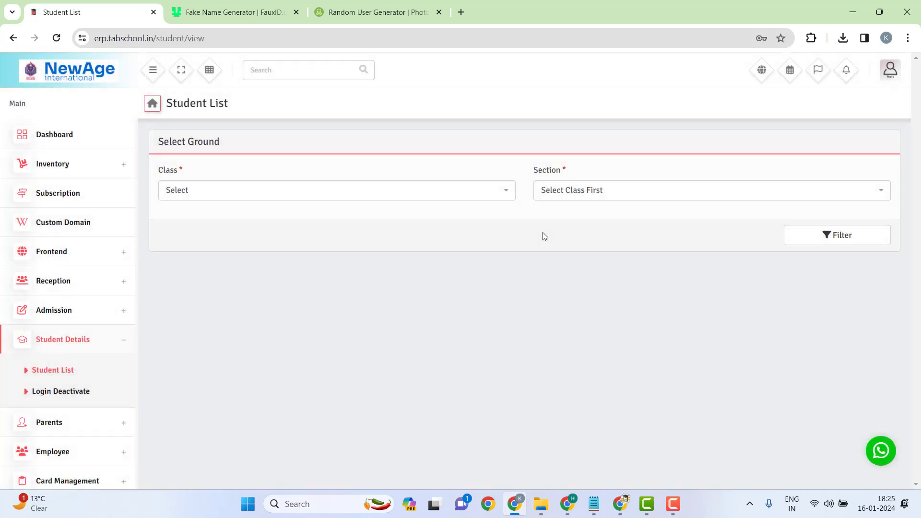
Step: Filter the Student List by the new student's class and Section A
{"action": "left_click", "coordinate": [382, 190]}
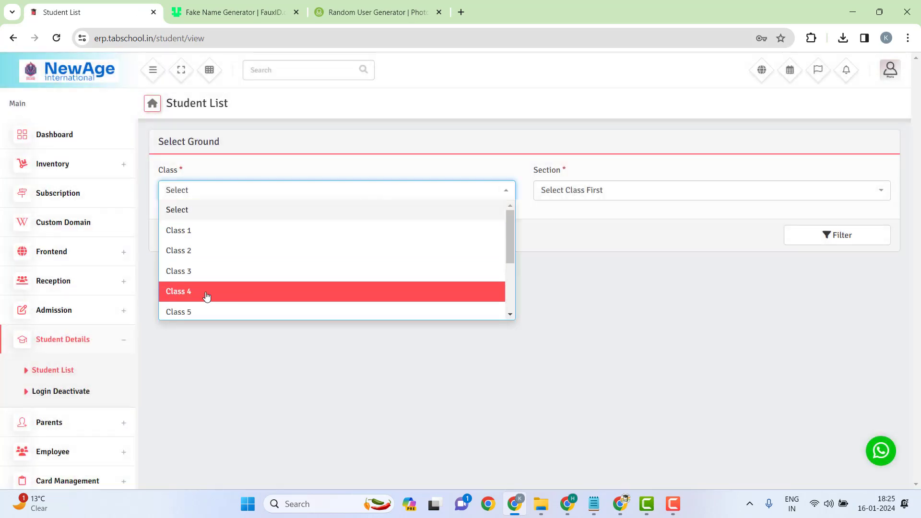
{"action": "scroll", "coordinate": [202, 292], "scroll_direction": "down", "scroll_amount": 2}
{"action": "left_click", "coordinate": [222, 249]}
{"action": "left_click", "coordinate": [643, 192]}
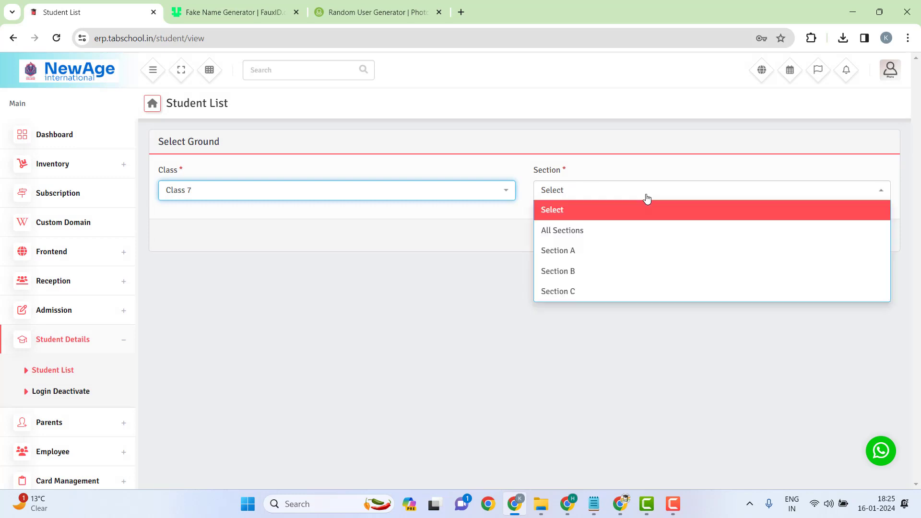
{"action": "left_click", "coordinate": [595, 250]}
{"action": "left_click", "coordinate": [840, 245]}
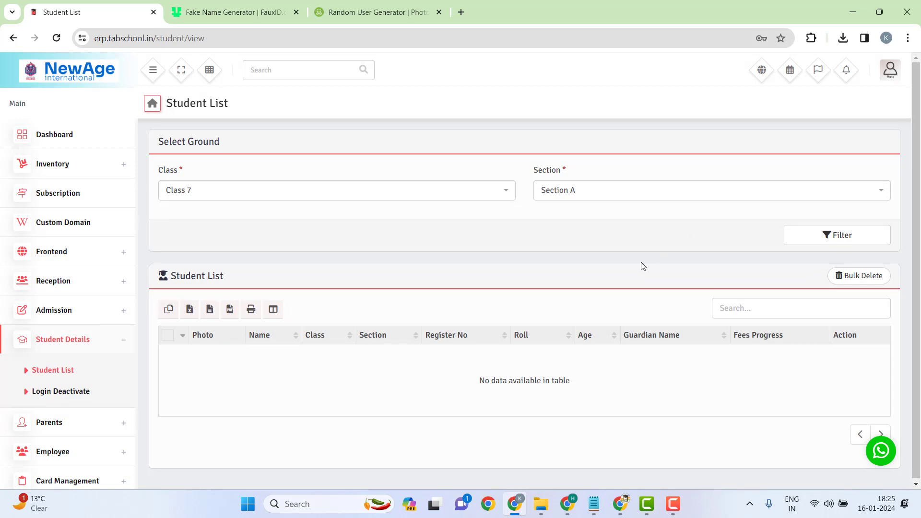
Step: Reload the Student List and highlight the new student's row
{"action": "left_click", "coordinate": [407, 193]}
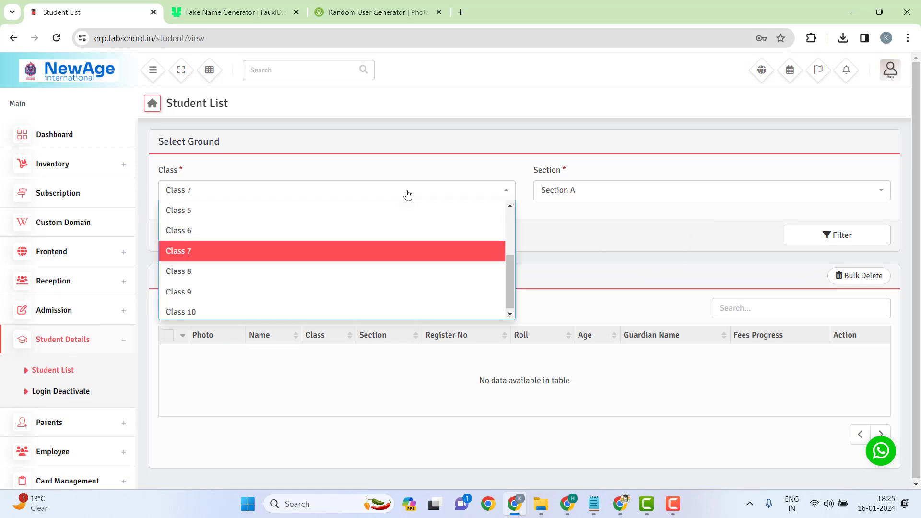
{"action": "left_click", "coordinate": [283, 250]}
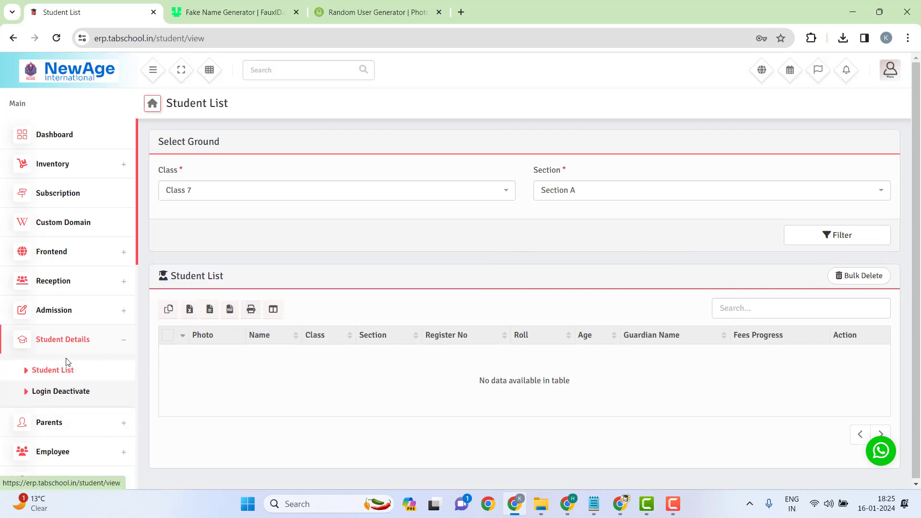
{"action": "left_click", "coordinate": [55, 370]}
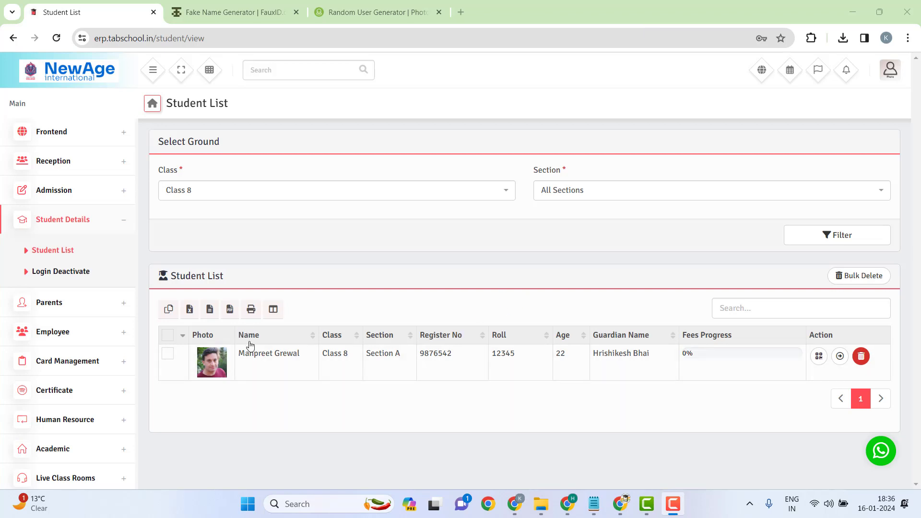
{"action": "left_click_drag", "start_coordinate": [245, 353], "coordinate": [667, 359]}
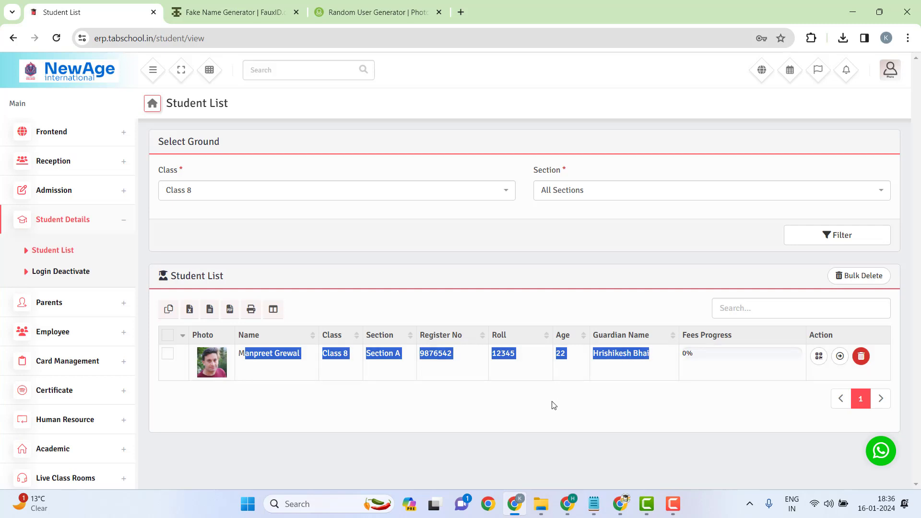
{"action": "left_click", "coordinate": [324, 355]}
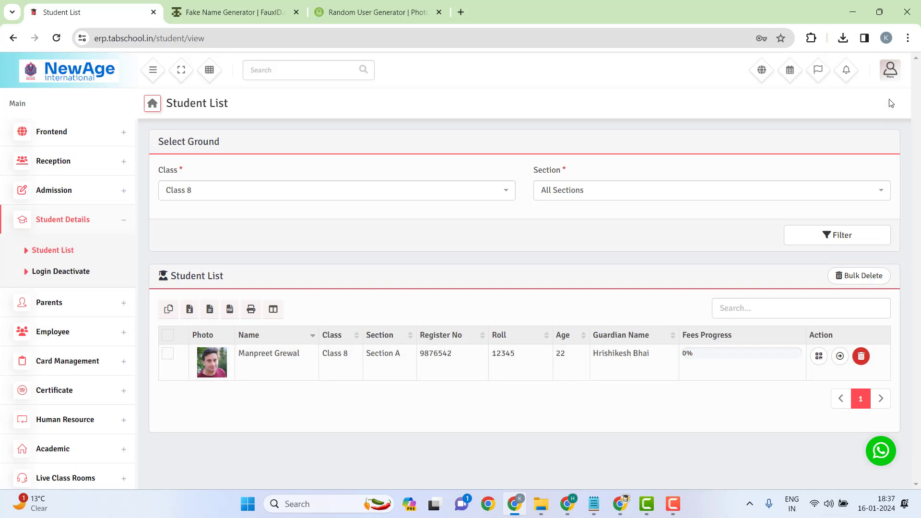
Step: Log out of the admin account, browse the school homepage, and go to Login
{"action": "left_click", "coordinate": [891, 72]}
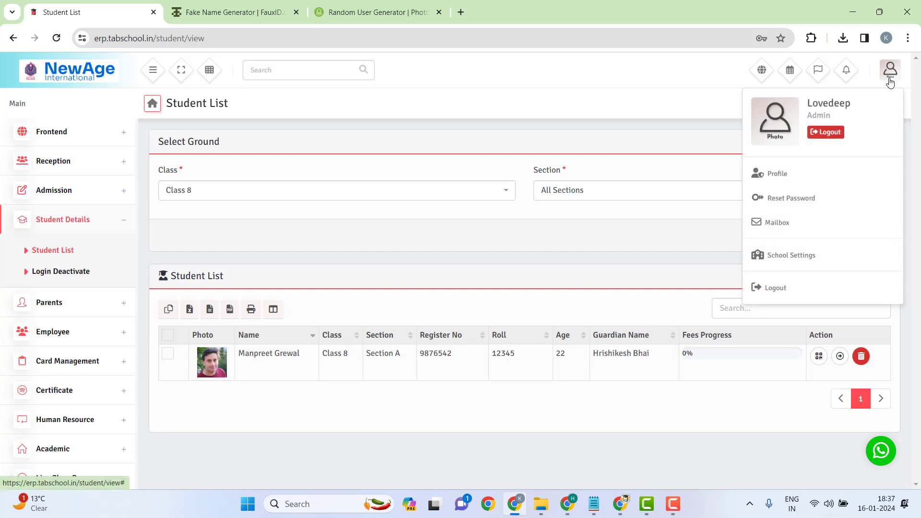
{"action": "left_click", "coordinate": [781, 294]}
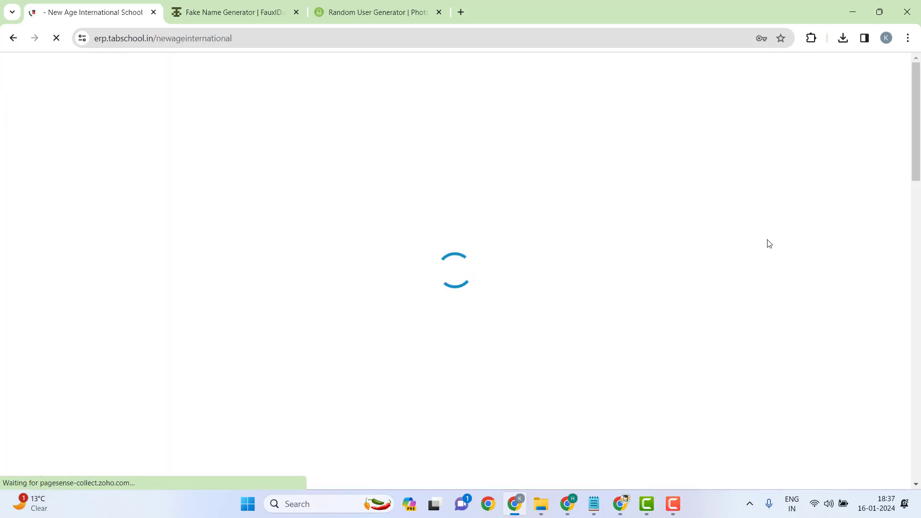
{"action": "scroll", "coordinate": [558, 285], "scroll_direction": "down", "scroll_amount": 6}
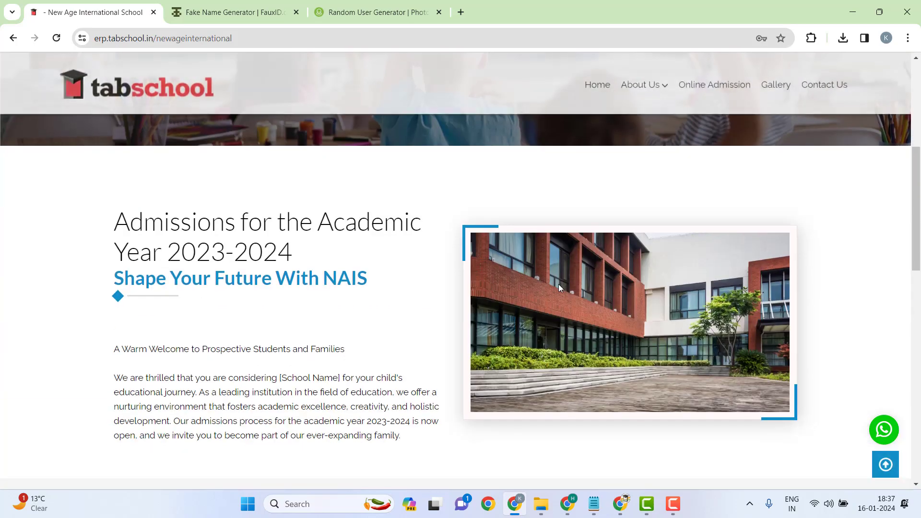
{"action": "scroll", "coordinate": [775, 257], "scroll_direction": "up", "scroll_amount": 3}
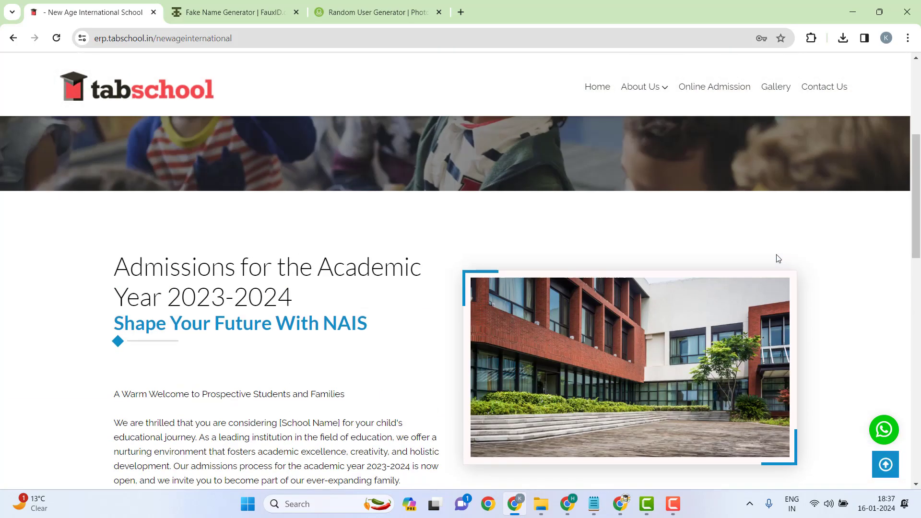
{"action": "scroll", "coordinate": [620, 261], "scroll_direction": "up", "scroll_amount": 4}
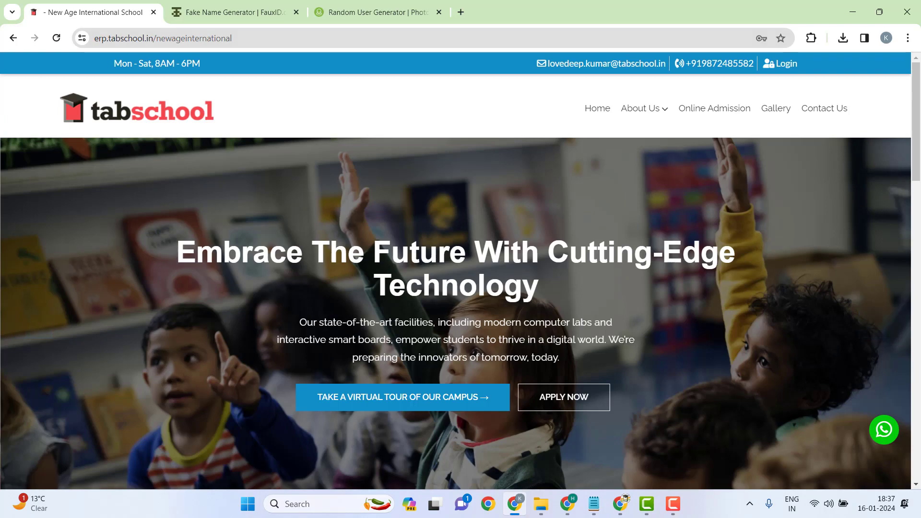
{"action": "scroll", "coordinate": [280, 197], "scroll_direction": "down", "scroll_amount": 10}
{"action": "scroll", "coordinate": [263, 201], "scroll_direction": "down", "scroll_amount": 3}
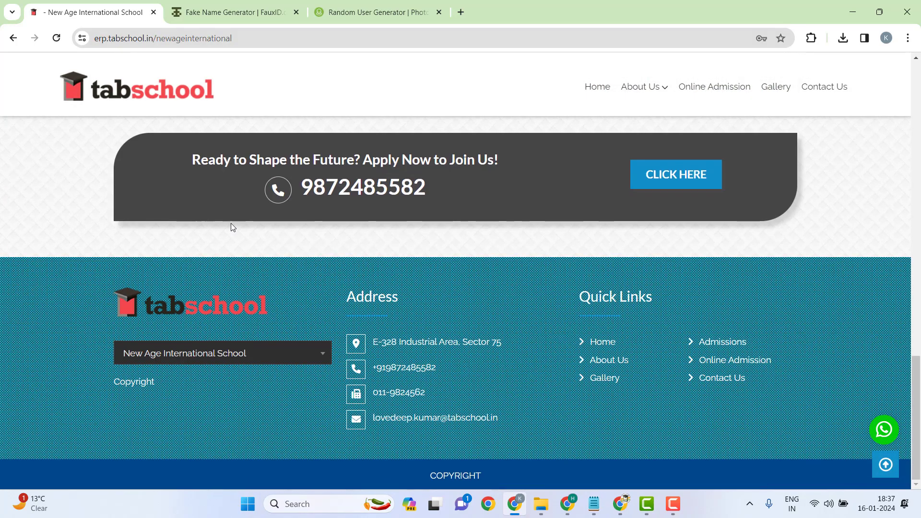
{"action": "scroll", "coordinate": [329, 288], "scroll_direction": "up", "scroll_amount": 12}
{"action": "scroll", "coordinate": [368, 260], "scroll_direction": "up", "scroll_amount": 1}
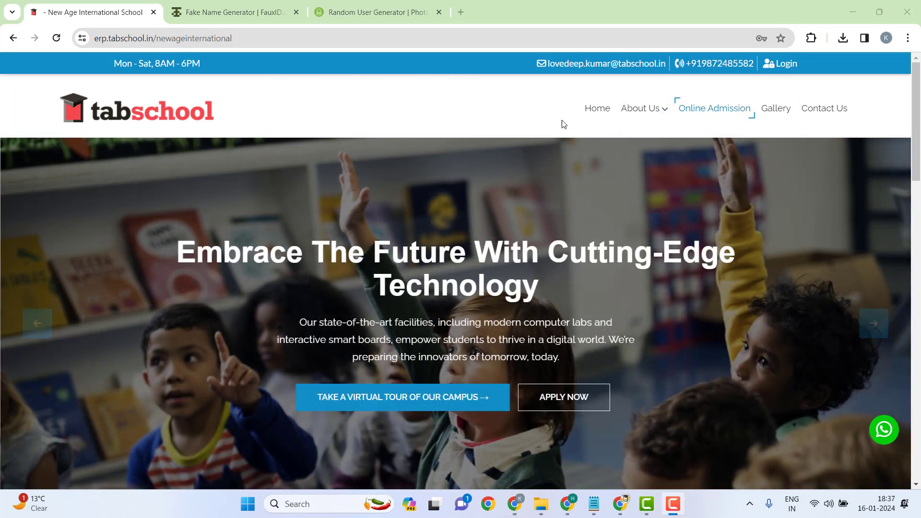
{"action": "left_click", "coordinate": [787, 66]}
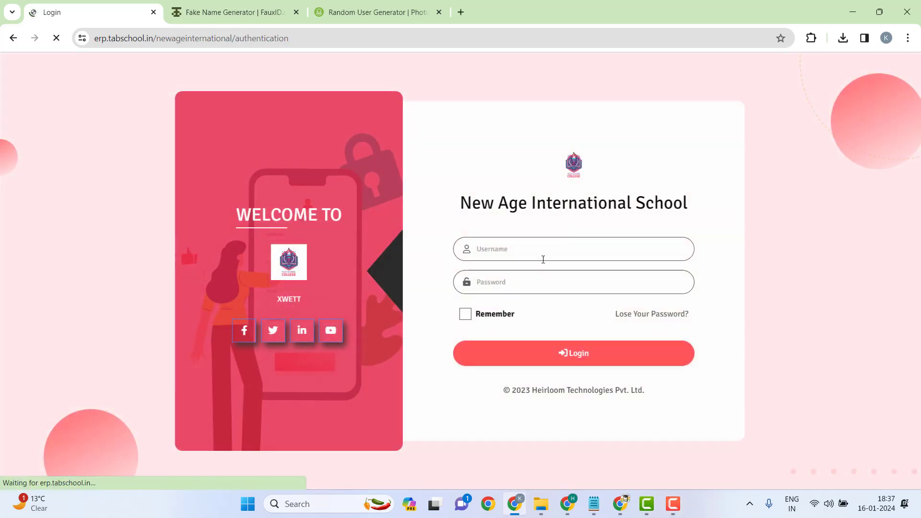
Step: Sign in with the new student's username and password
{"action": "left_click", "coordinate": [517, 257]}
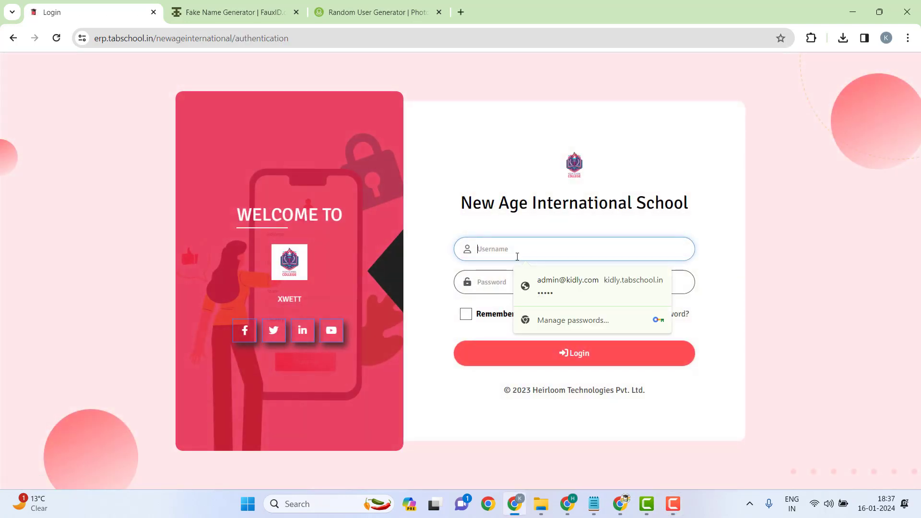
{"action": "type", "text": "manpr"}
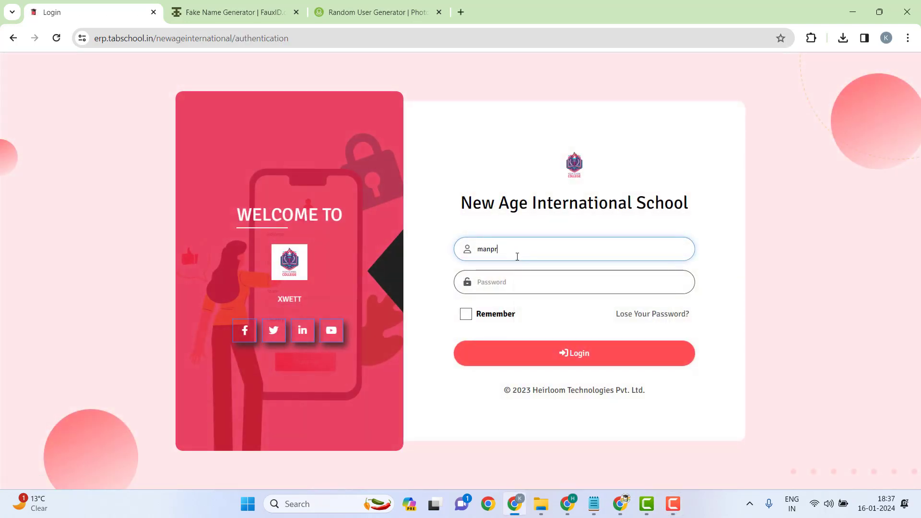
{"action": "type", "text": "eet"}
{"action": "key", "text": "Tab"}
{"action": "type", "text": "***"}
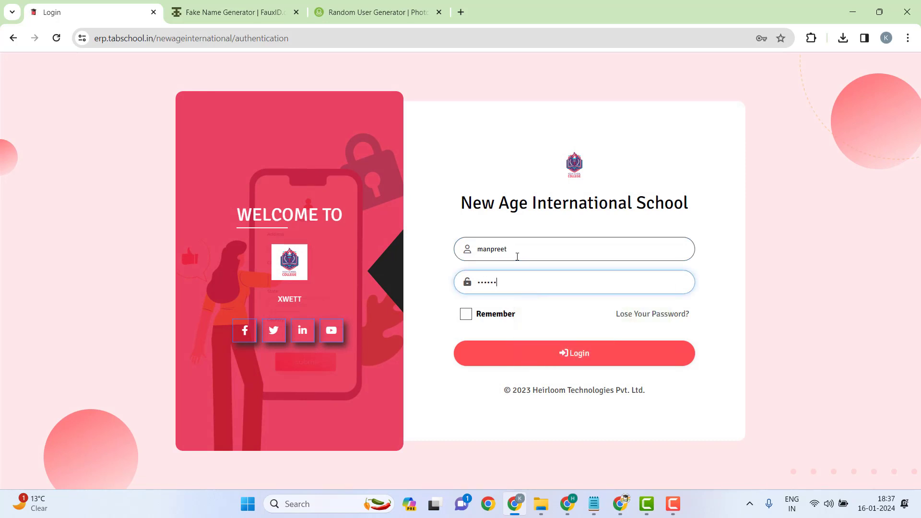
{"action": "left_click_drag", "start_coordinate": [557, 374], "coordinate": [570, 360]}
{"action": "left_click", "coordinate": [569, 360]}
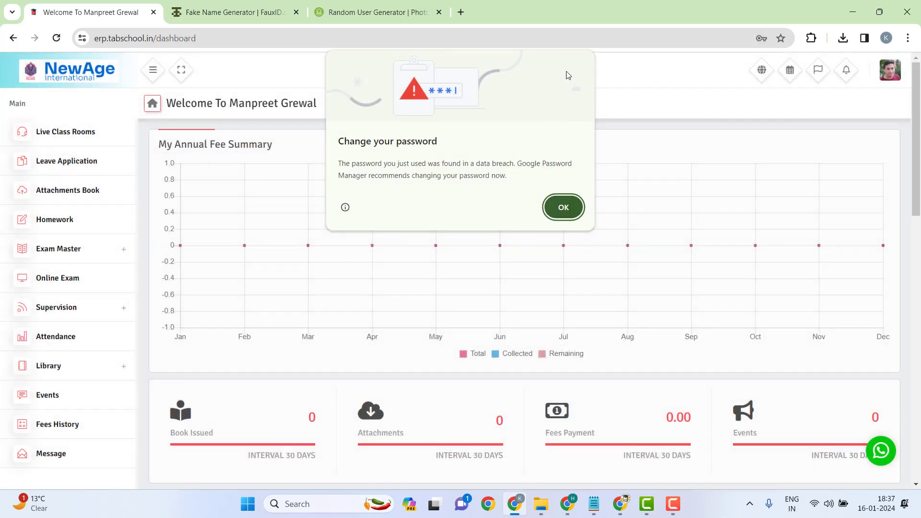
Step: Dismiss Chrome's breached-password warning and the offer to save the password
{"action": "left_click", "coordinate": [565, 207]}
{"action": "left_click", "coordinate": [776, 66]}
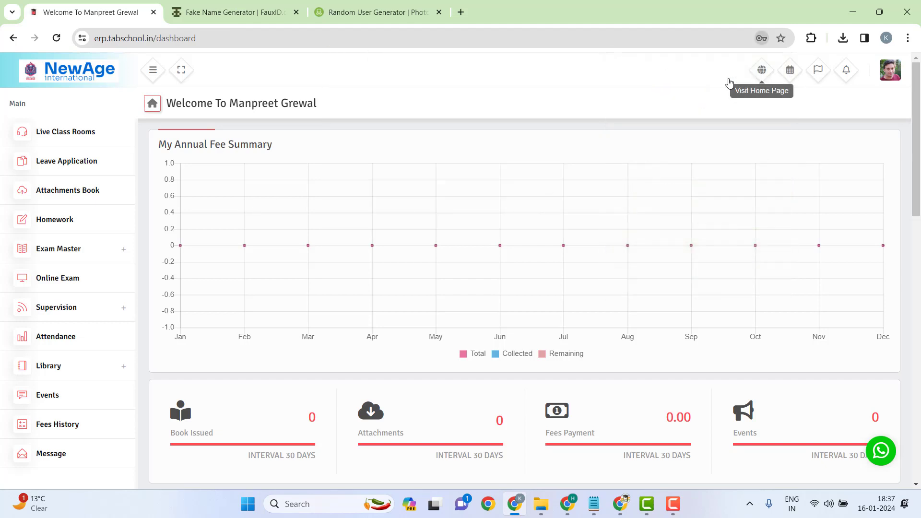
{"action": "scroll", "coordinate": [89, 195], "scroll_direction": "up", "scroll_amount": 2}
{"action": "scroll", "coordinate": [89, 195], "scroll_direction": "up", "scroll_amount": 1}
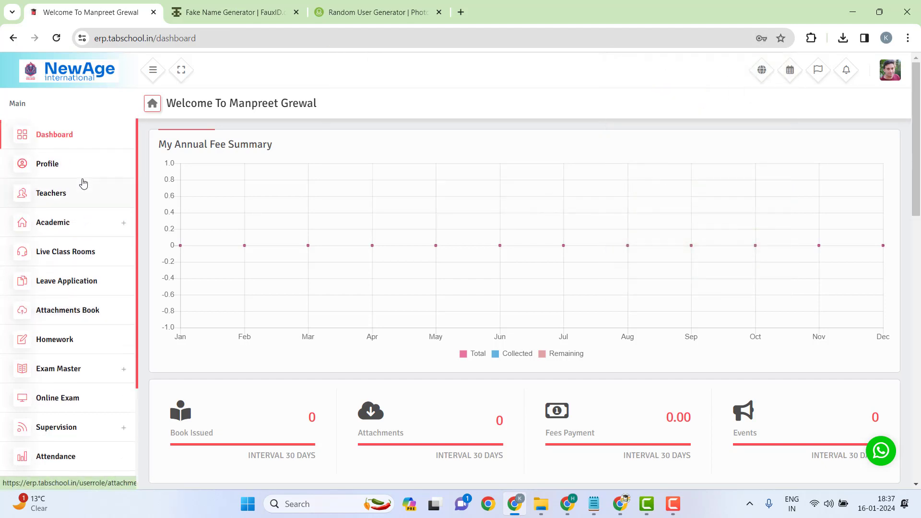
Step: Open the student's Profile and review the guardian name and details
{"action": "left_click", "coordinate": [57, 167]}
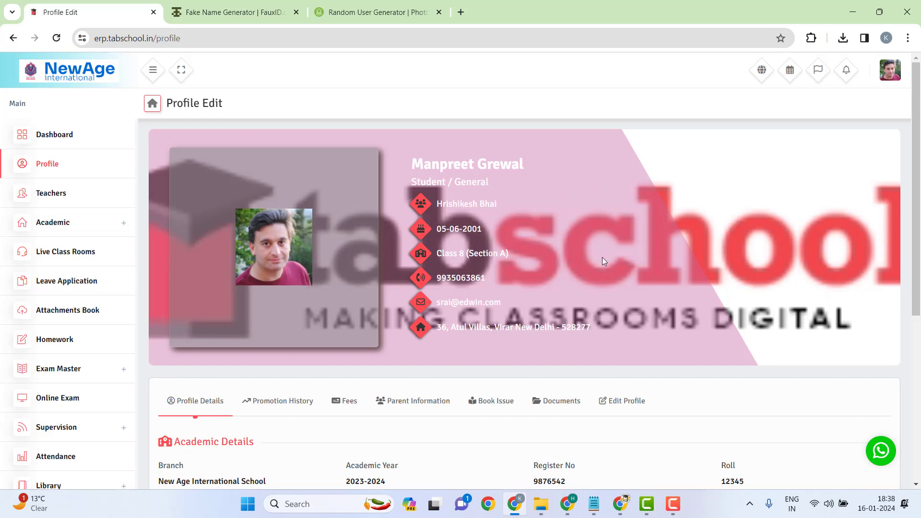
{"action": "left_click_drag", "start_coordinate": [431, 197], "coordinate": [499, 212]}
{"action": "left_click", "coordinate": [525, 214]}
{"action": "scroll", "coordinate": [446, 293], "scroll_direction": "down", "scroll_amount": 2}
{"action": "scroll", "coordinate": [445, 296], "scroll_direction": "down", "scroll_amount": 1}
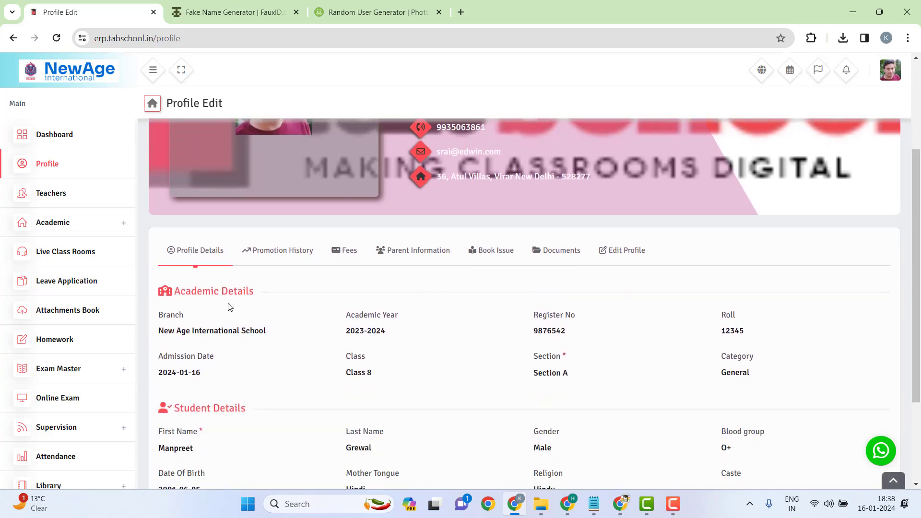
Step: Browse the Fees, Parent Information, Book Issue, Documents and Edit Profile tabs
{"action": "left_click", "coordinate": [346, 221]}
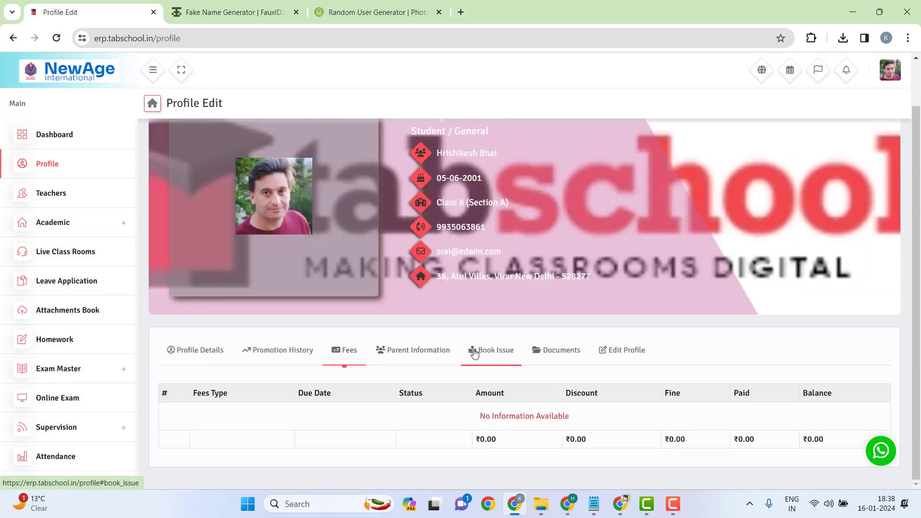
{"action": "left_click", "coordinate": [431, 351]}
{"action": "scroll", "coordinate": [427, 346], "scroll_direction": "down", "scroll_amount": 2}
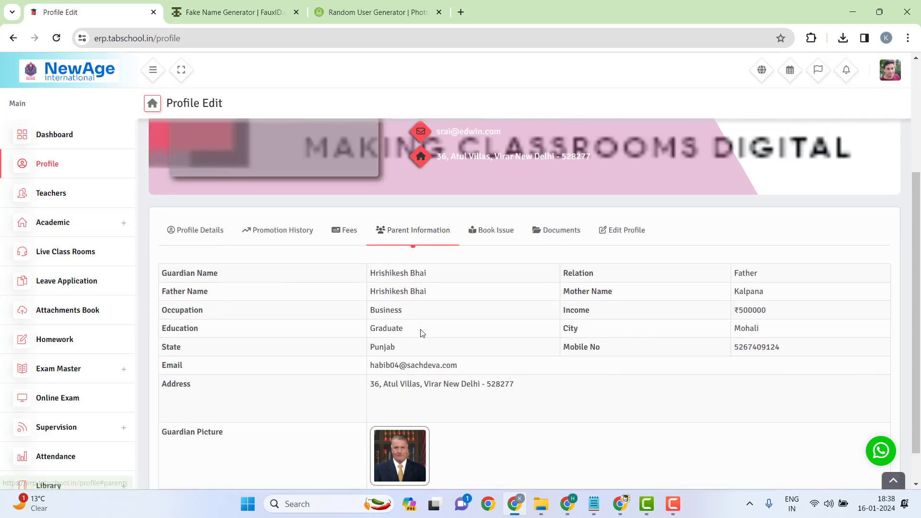
{"action": "scroll", "coordinate": [525, 382], "scroll_direction": "up", "scroll_amount": 3}
{"action": "left_click", "coordinate": [485, 400]}
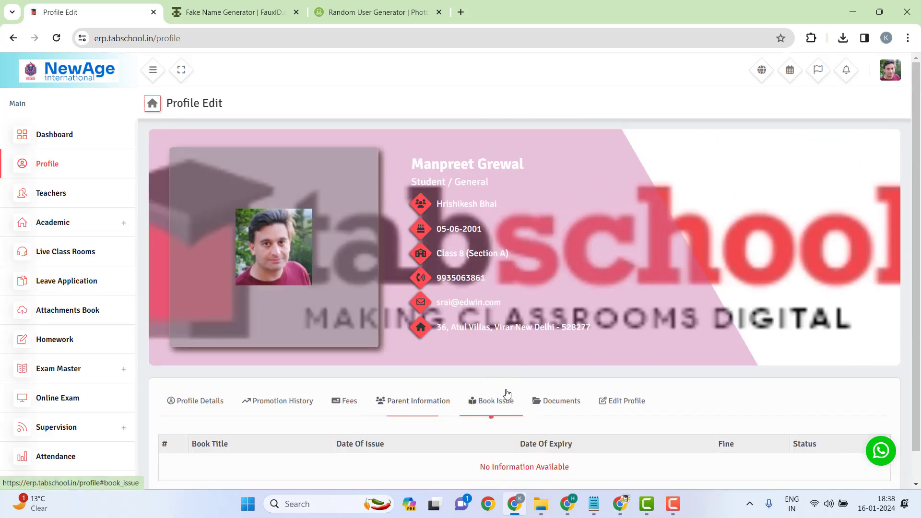
{"action": "left_click", "coordinate": [558, 400]}
{"action": "left_click", "coordinate": [640, 401]}
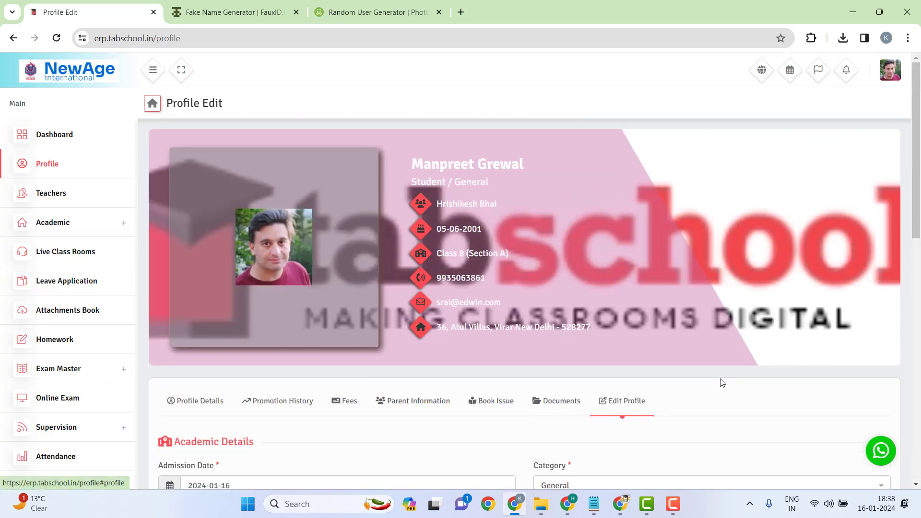
{"action": "scroll", "coordinate": [719, 380], "scroll_direction": "down", "scroll_amount": 5}
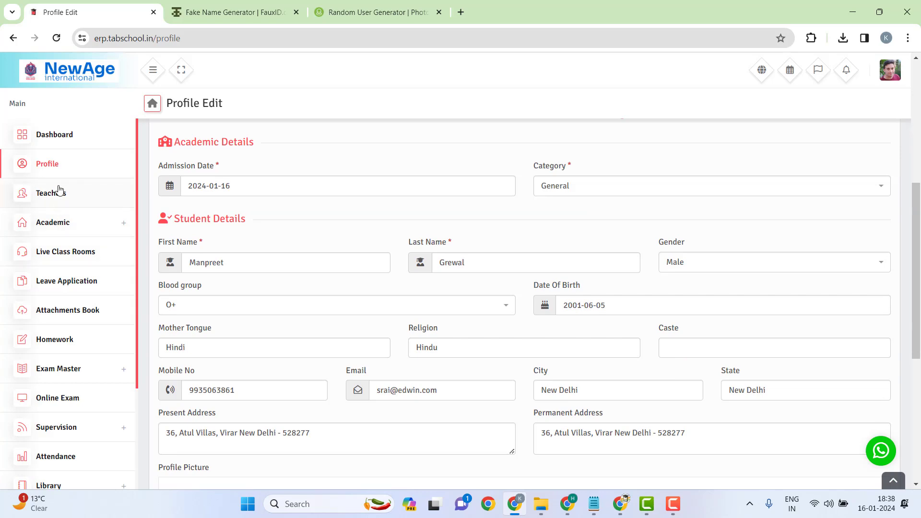
{"action": "left_click", "coordinate": [85, 199]}
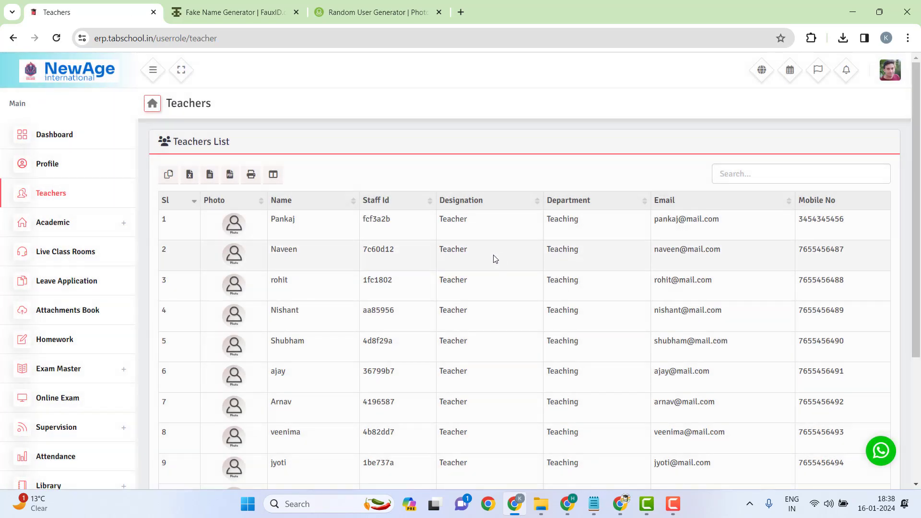
Step: Browse the student's Academic subject list and the empty class schedule
{"action": "scroll", "coordinate": [268, 205], "scroll_direction": "down", "scroll_amount": 4}
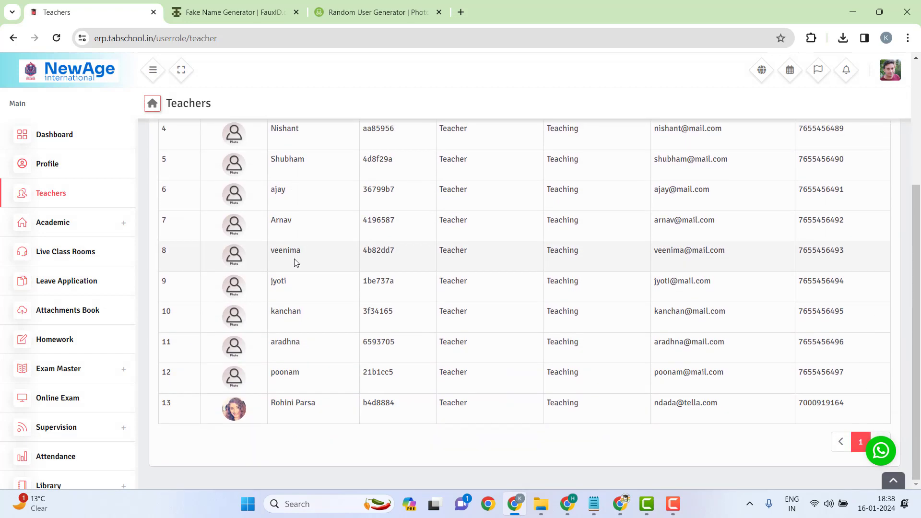
{"action": "scroll", "coordinate": [866, 336], "scroll_direction": "up", "scroll_amount": 4}
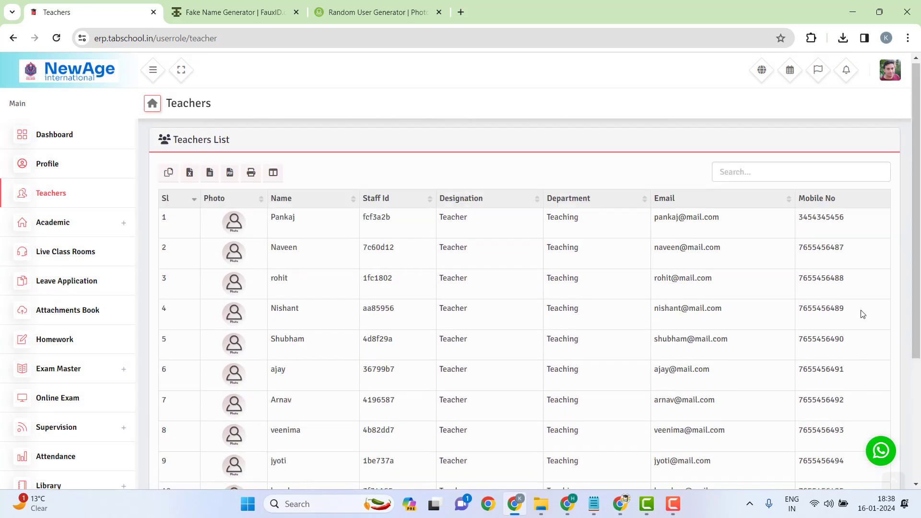
{"action": "left_click", "coordinate": [99, 219]}
{"action": "left_click", "coordinate": [48, 252]}
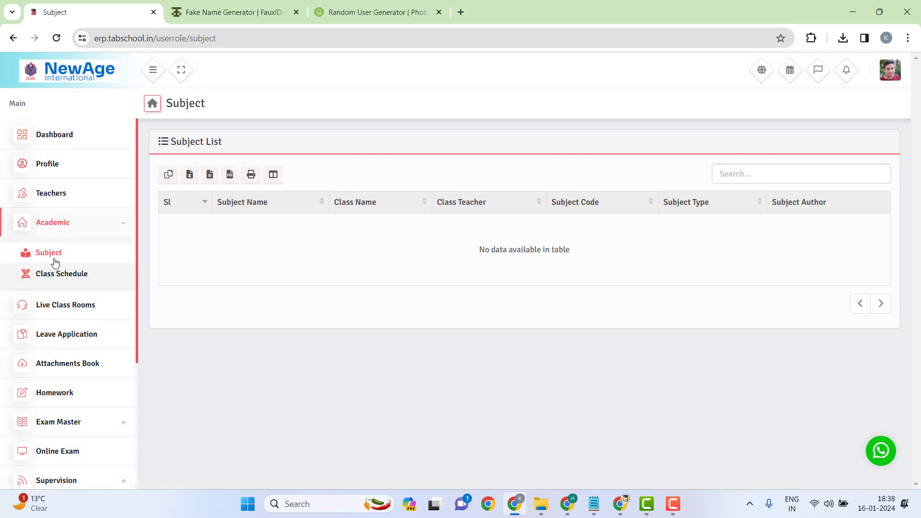
{"action": "left_click", "coordinate": [45, 272]}
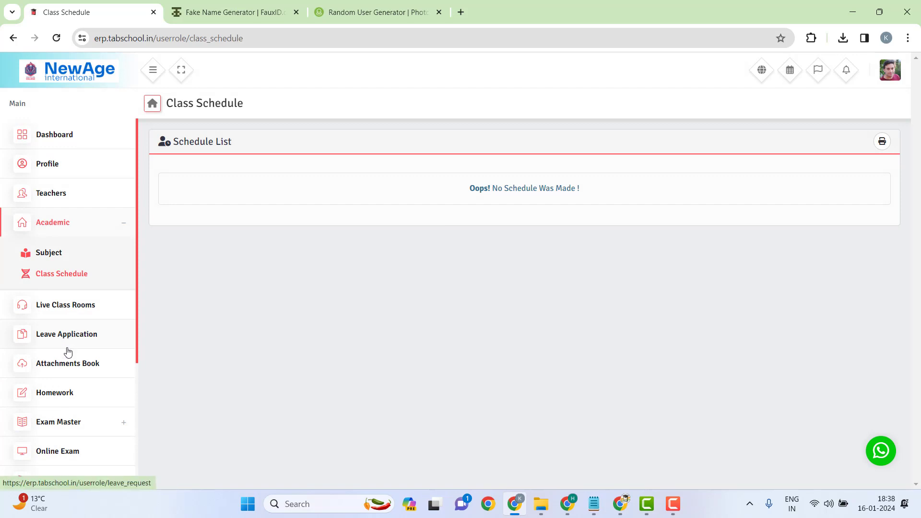
Step: View the Leave Request form, then the student's empty Mailbox inbox
{"action": "left_click", "coordinate": [92, 342]}
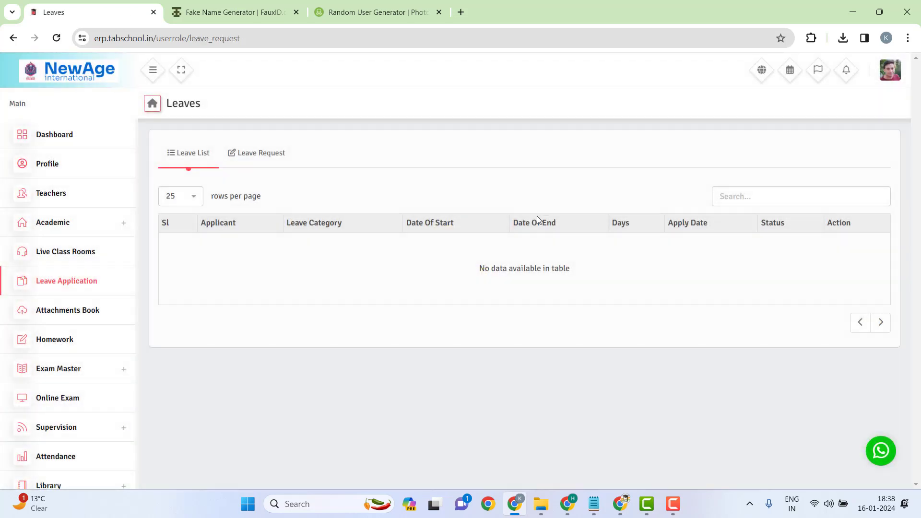
{"action": "left_click", "coordinate": [263, 156]}
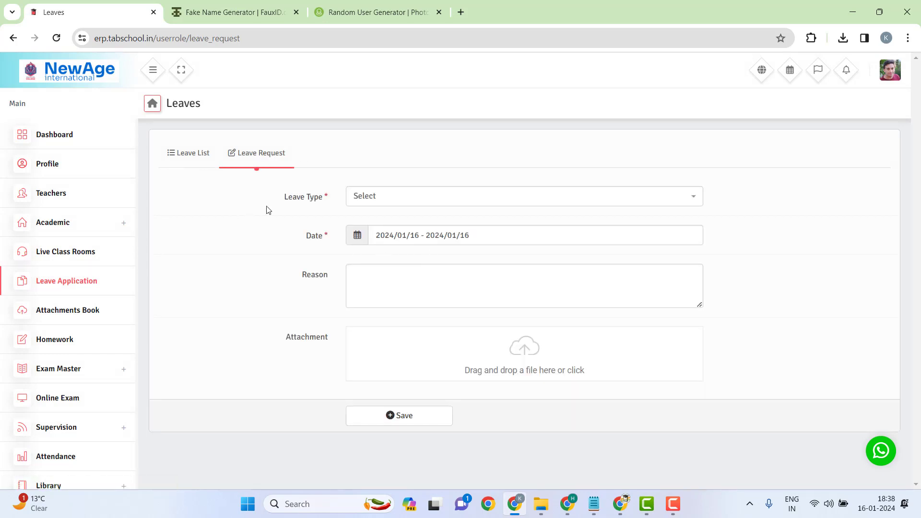
{"action": "scroll", "coordinate": [57, 274], "scroll_direction": "down", "scroll_amount": 1}
{"action": "scroll", "coordinate": [57, 280], "scroll_direction": "down", "scroll_amount": 2}
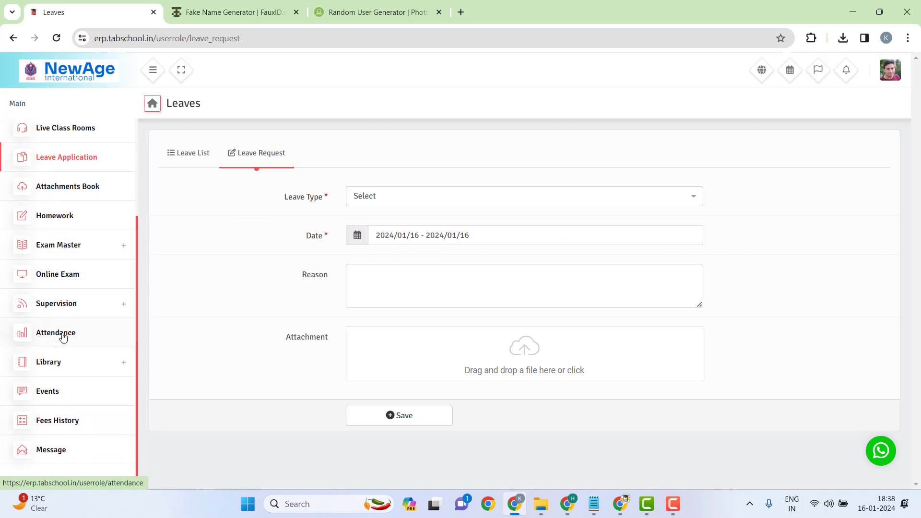
{"action": "left_click", "coordinate": [56, 446]}
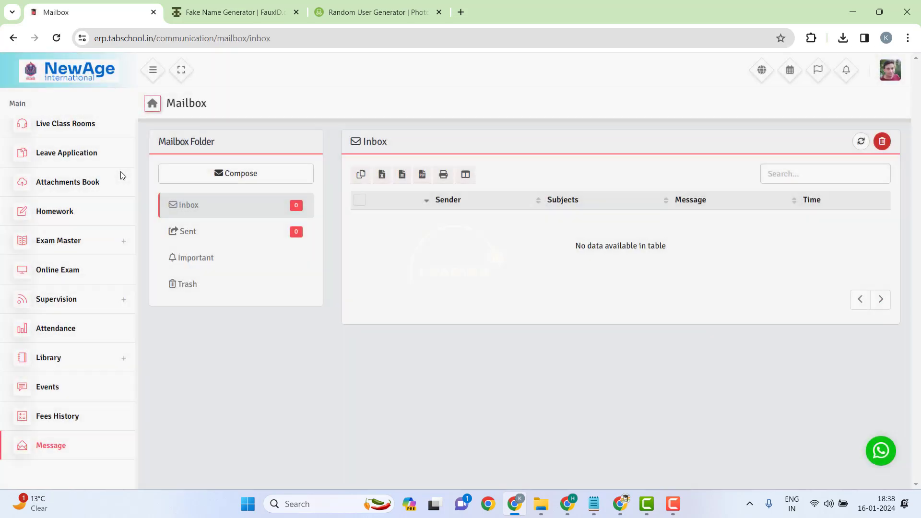
{"action": "left_click", "coordinate": [75, 244]}
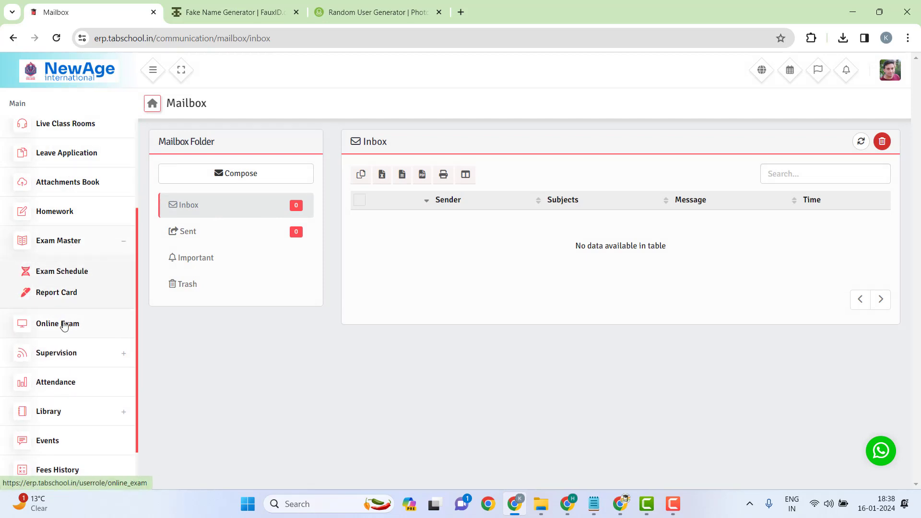
Step: View the Student Attendance page under Supervision, then log the student out
{"action": "left_click", "coordinate": [62, 362]}
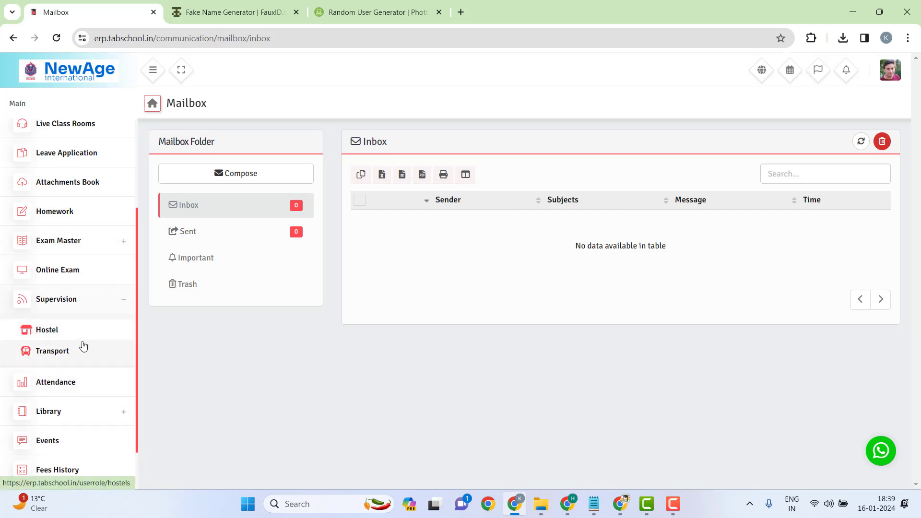
{"action": "left_click", "coordinate": [67, 387]}
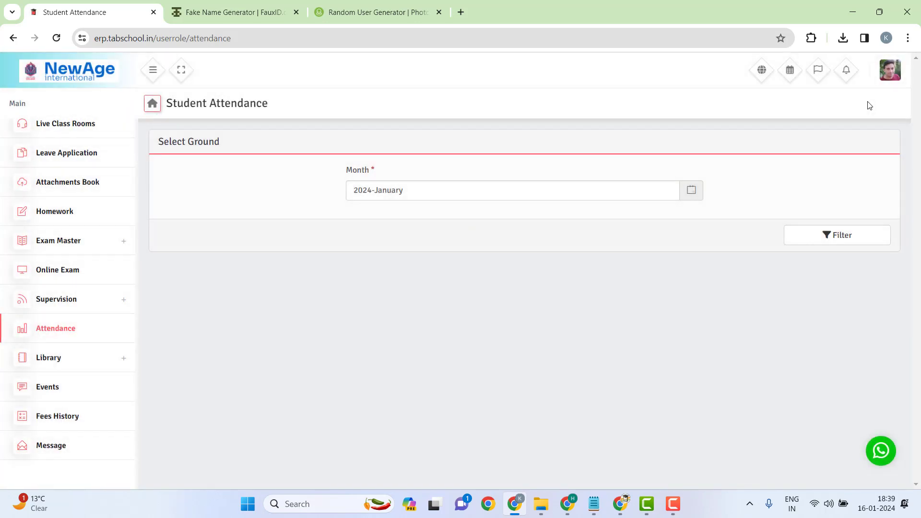
{"action": "left_click", "coordinate": [895, 73]}
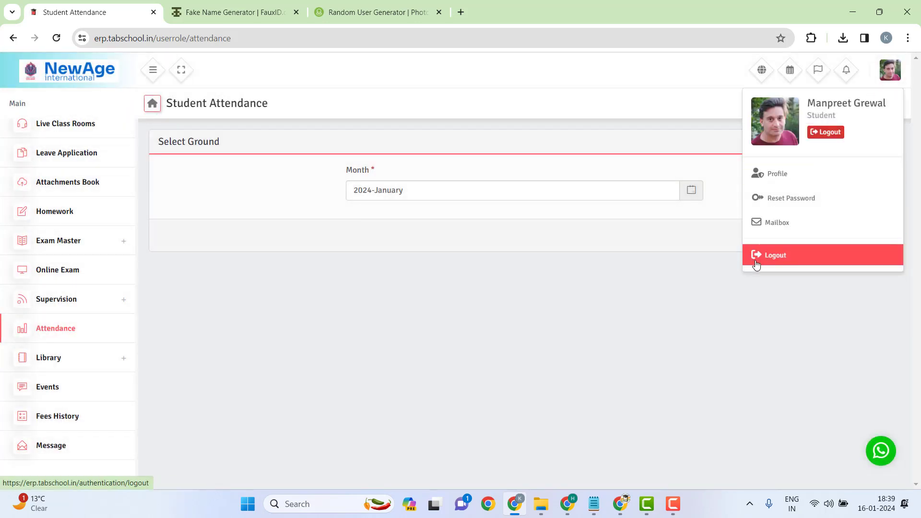
{"action": "left_click", "coordinate": [772, 260]}
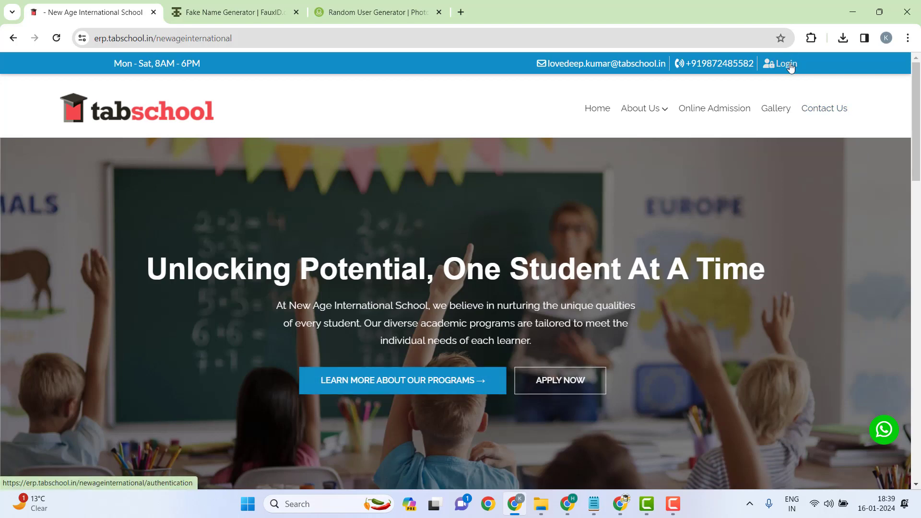
Step: Sign in on the school login page with the parent account's username and password
{"action": "left_click", "coordinate": [794, 67]}
{"action": "left_click", "coordinate": [519, 255]}
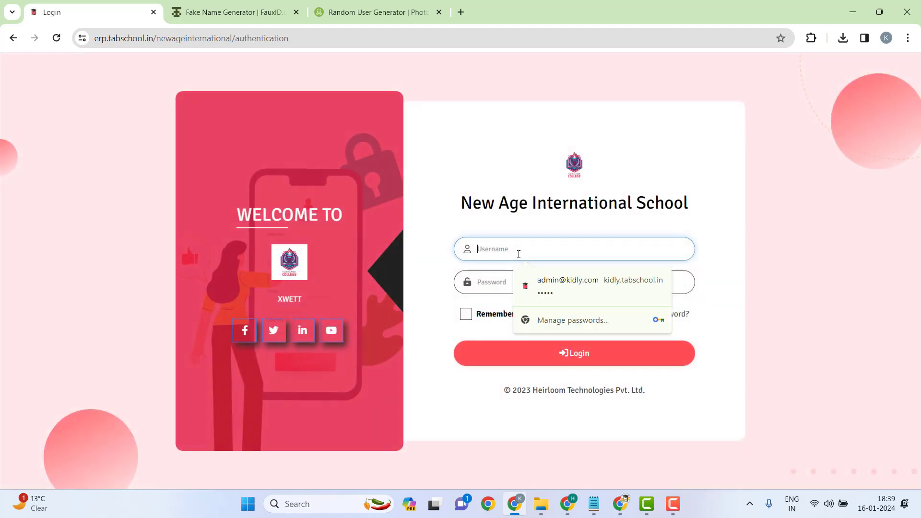
{"action": "type", "text": "kalpana"}
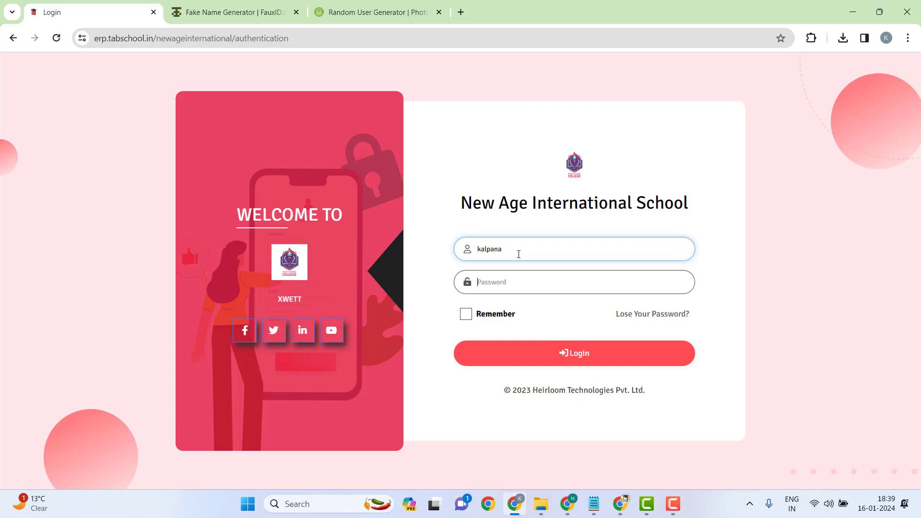
{"action": "key", "text": "Tab"}
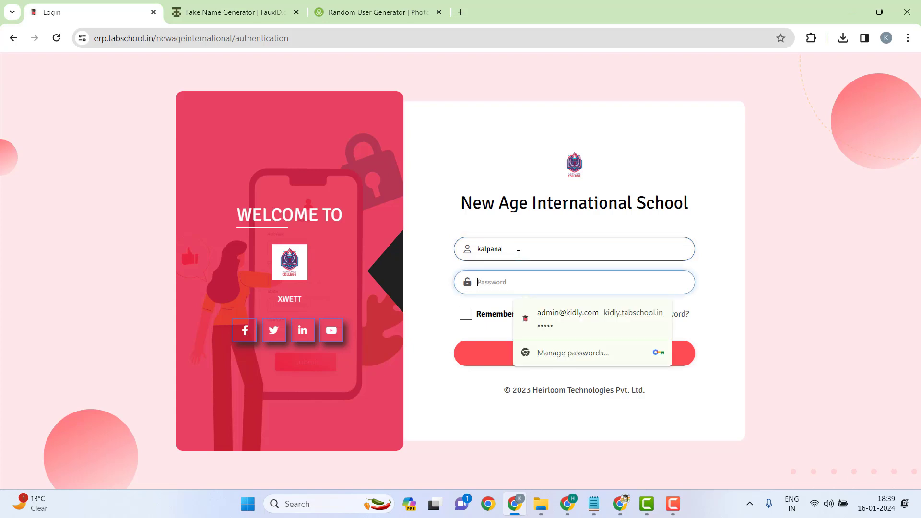
{"action": "type", "text": "123"}
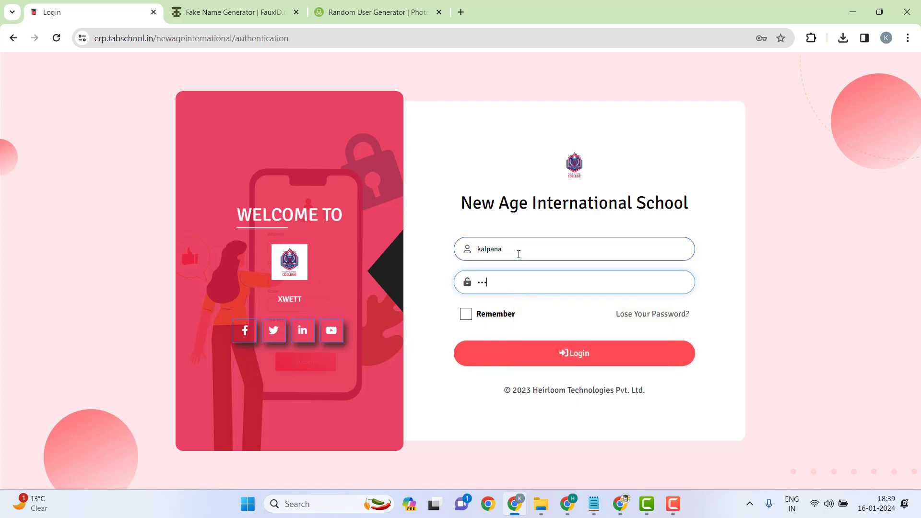
{"action": "left_click", "coordinate": [569, 353]}
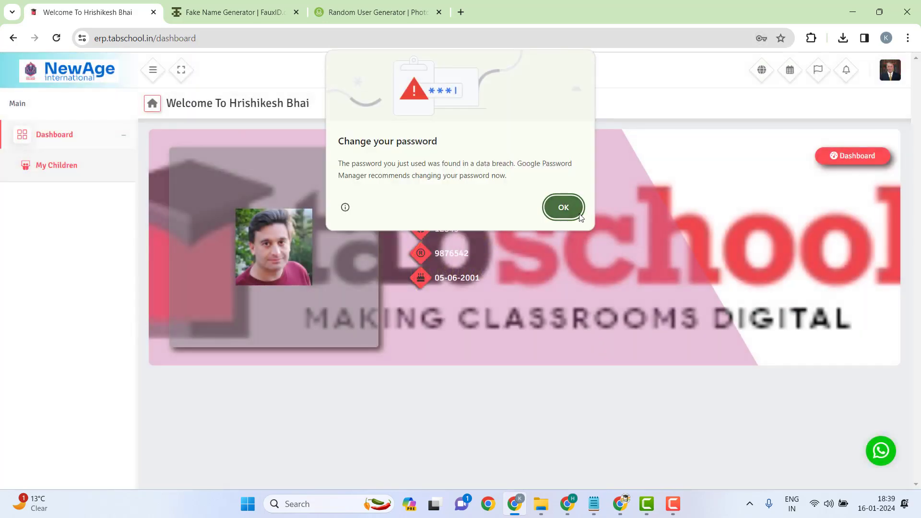
Step: Dismiss the browser's password prompts and view the child's details
{"action": "left_click", "coordinate": [579, 214]}
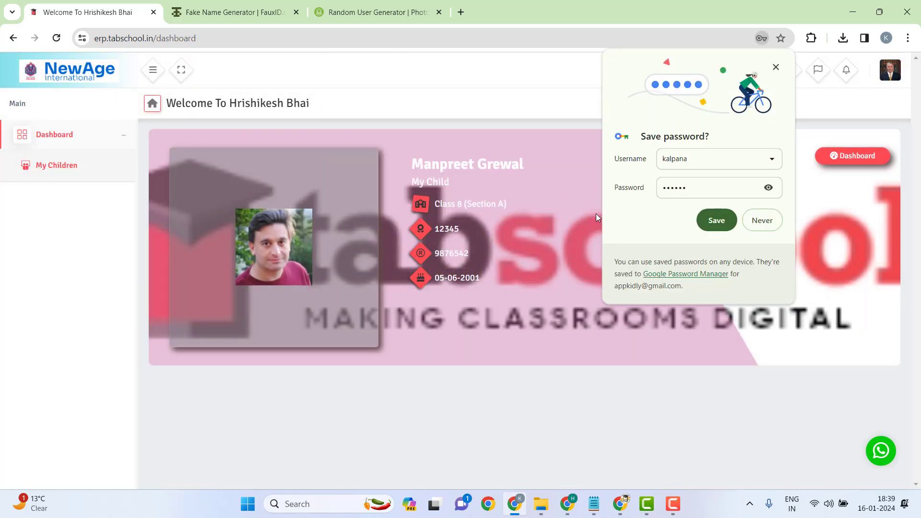
{"action": "left_click", "coordinate": [776, 70]}
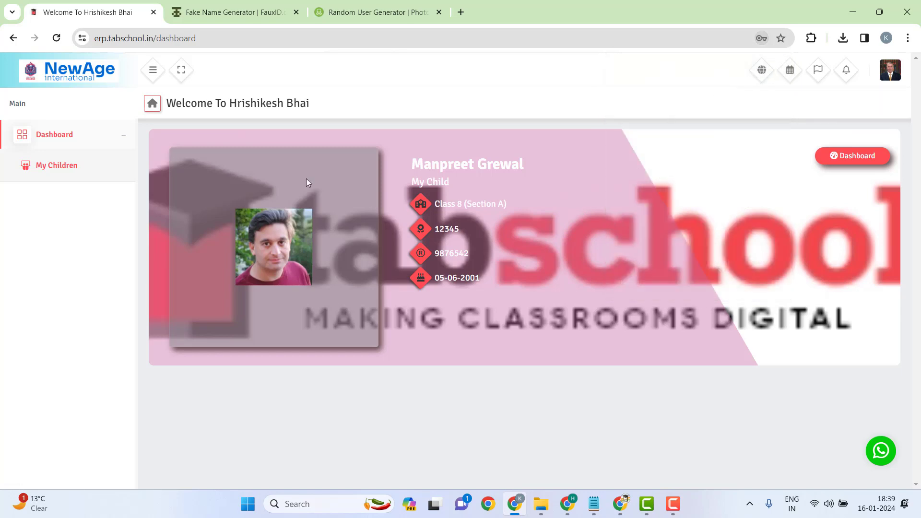
{"action": "left_click", "coordinate": [64, 168]}
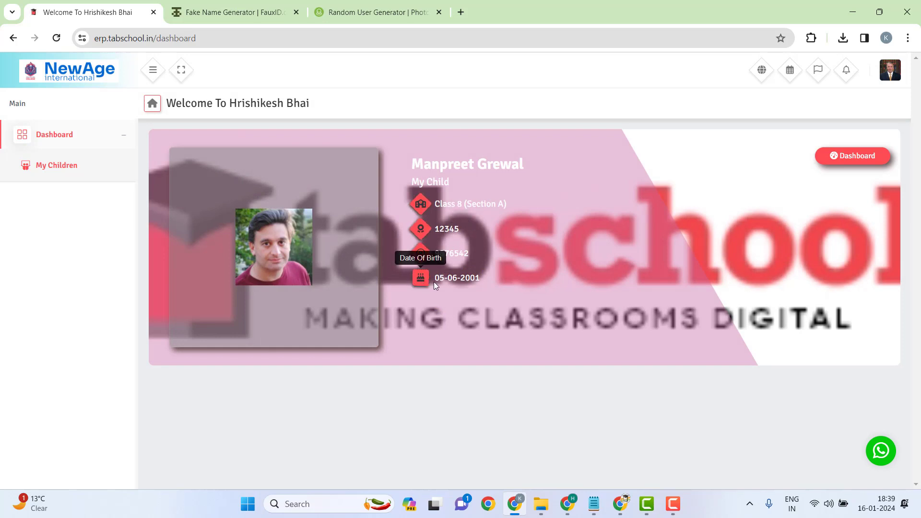
{"action": "left_click", "coordinate": [570, 286]}
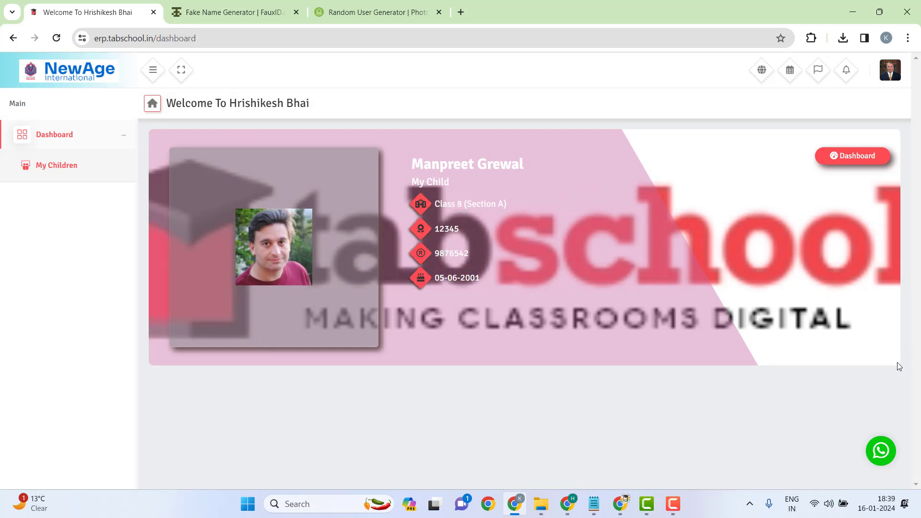
Step: Open and close the school's WhatsApp chat and the parent's account menu
{"action": "left_click", "coordinate": [879, 453]}
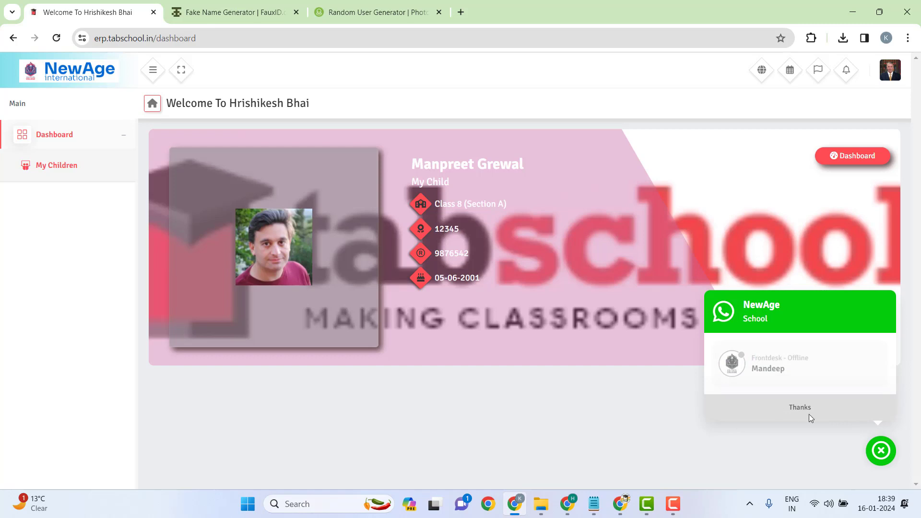
{"action": "left_click", "coordinate": [882, 451]}
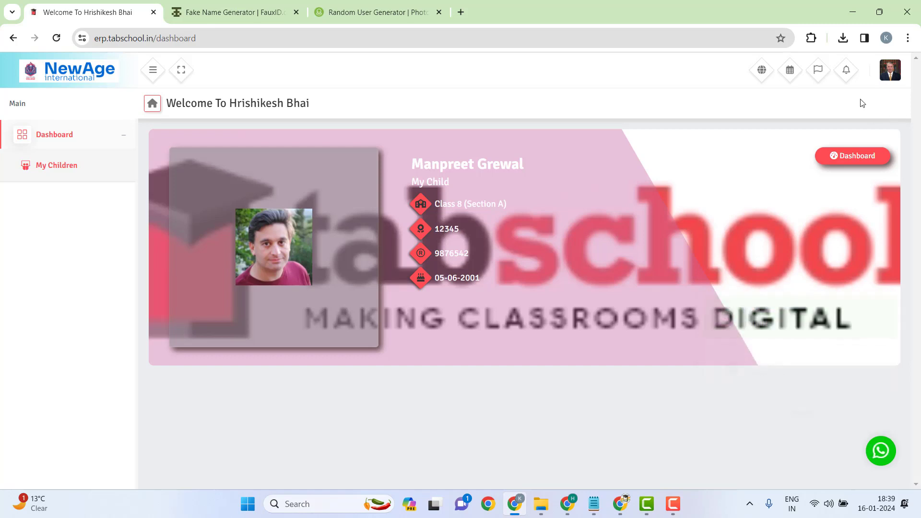
{"action": "left_click", "coordinate": [892, 72]}
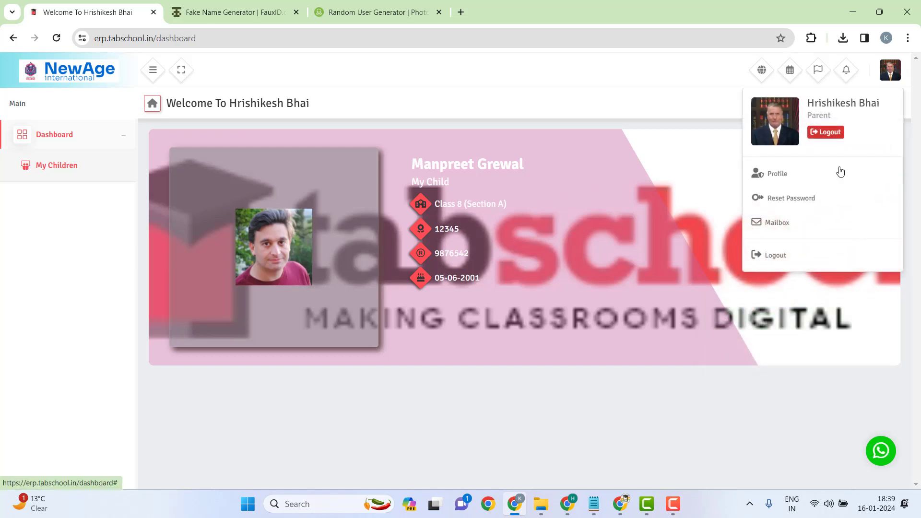
{"action": "left_click", "coordinate": [602, 387]}
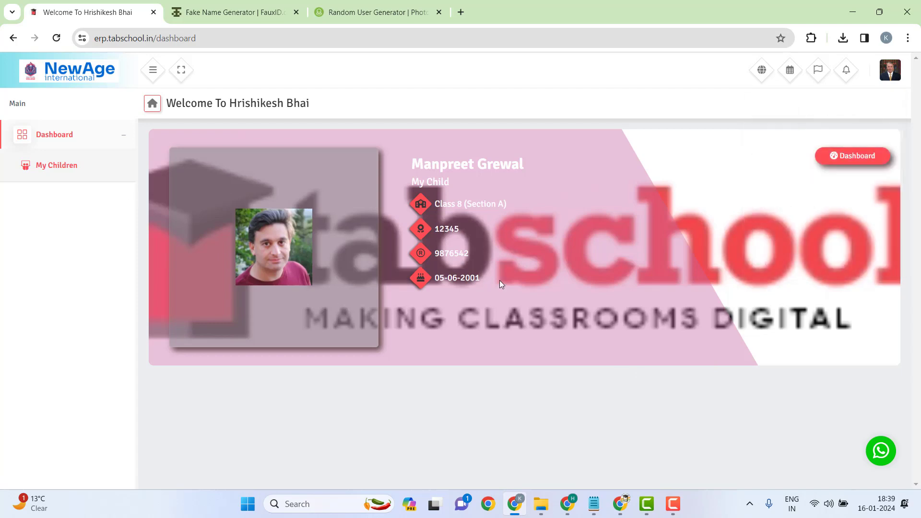
Step: Open the child's dashboard with the annual fee summary, then log out of the parent portal
{"action": "left_click", "coordinate": [854, 156]}
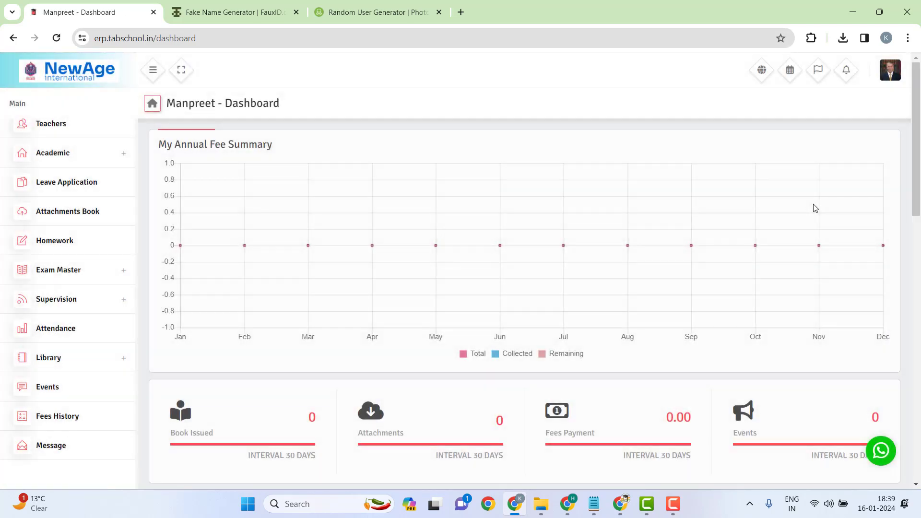
{"action": "scroll", "coordinate": [117, 206], "scroll_direction": "up", "scroll_amount": 2}
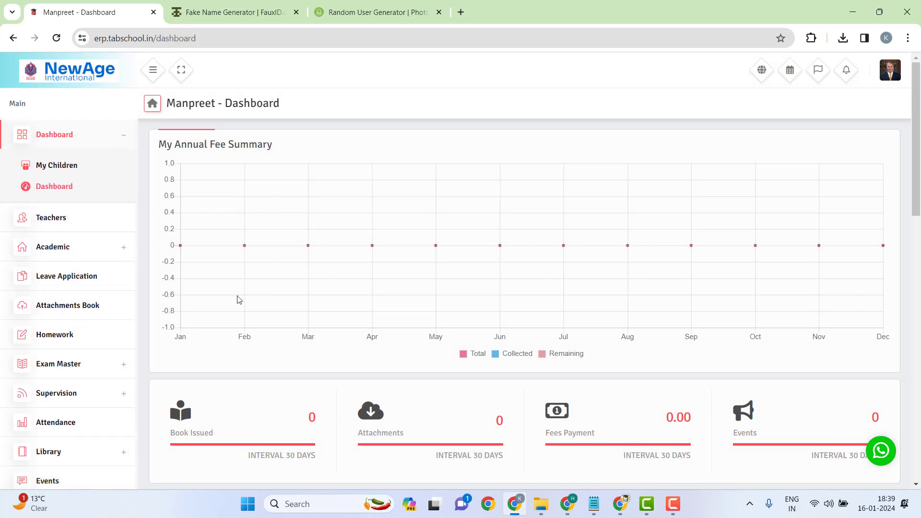
{"action": "left_click", "coordinate": [59, 168]}
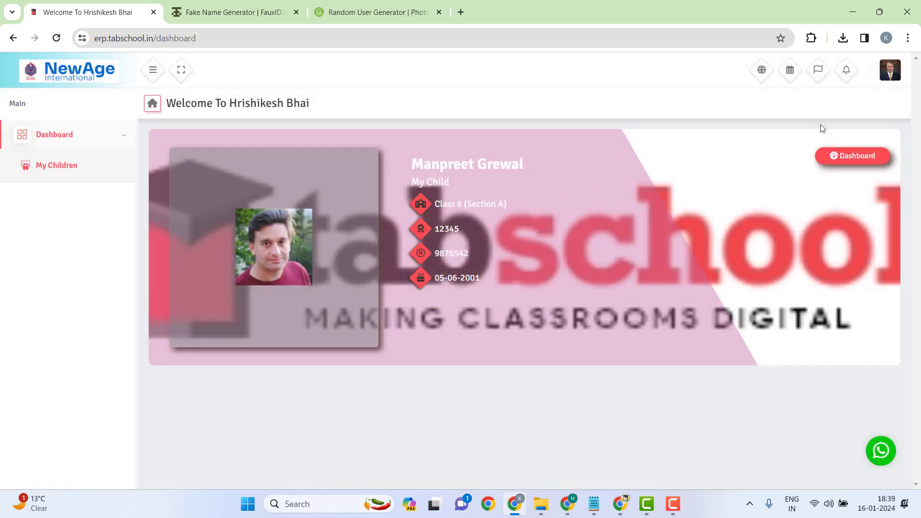
{"action": "left_click", "coordinate": [852, 154]}
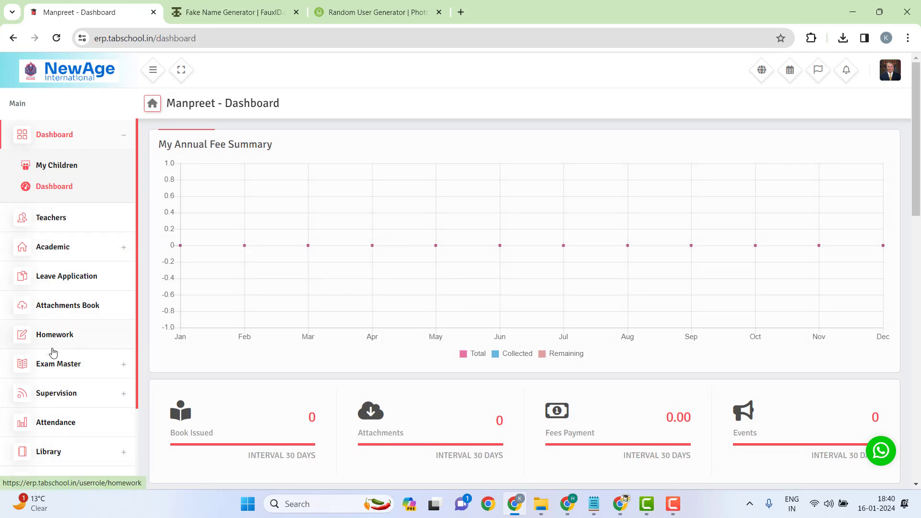
{"action": "left_click", "coordinate": [880, 77]}
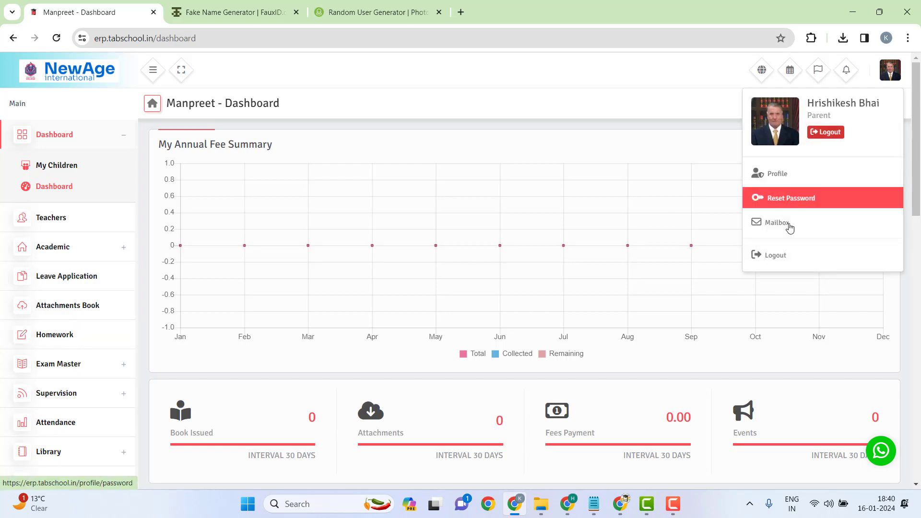
{"action": "left_click", "coordinate": [763, 255]}
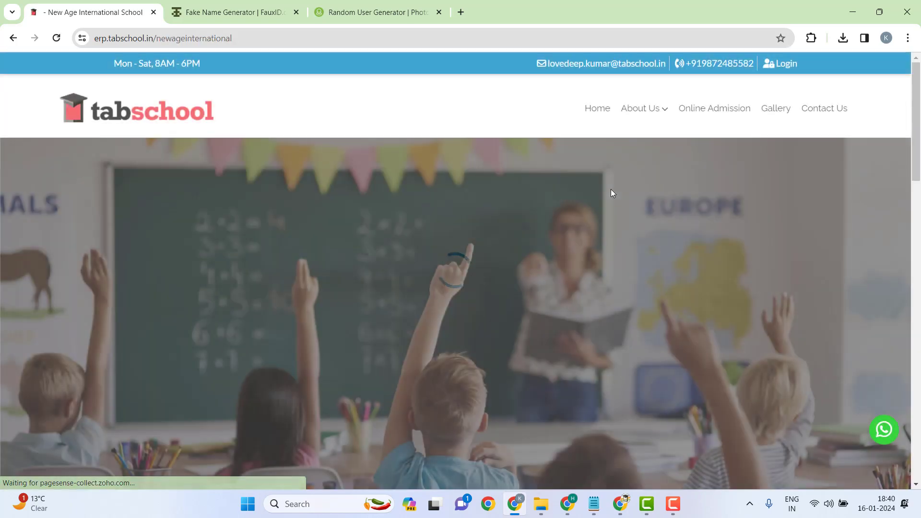
Step: Sign in to the admin account with its username and password
{"action": "left_click", "coordinate": [782, 63]}
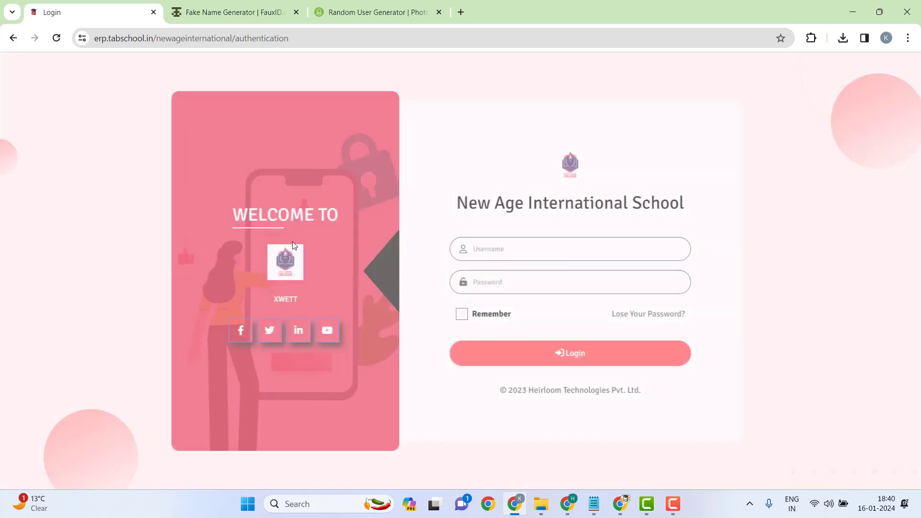
{"action": "left_click", "coordinate": [480, 253]}
{"action": "type", "text": "ro"}
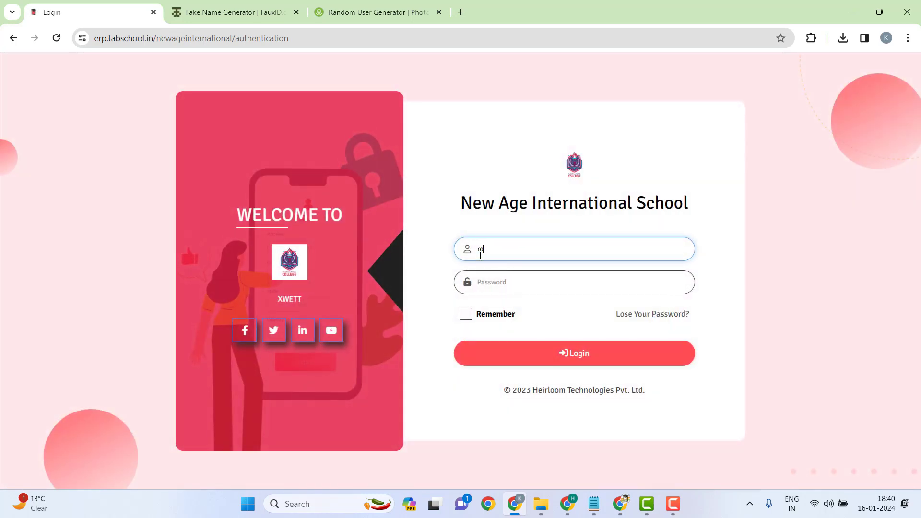
{"action": "type", "text": "hini"}
{"action": "key", "text": "Tab"}
{"action": "type", "text": "12"}
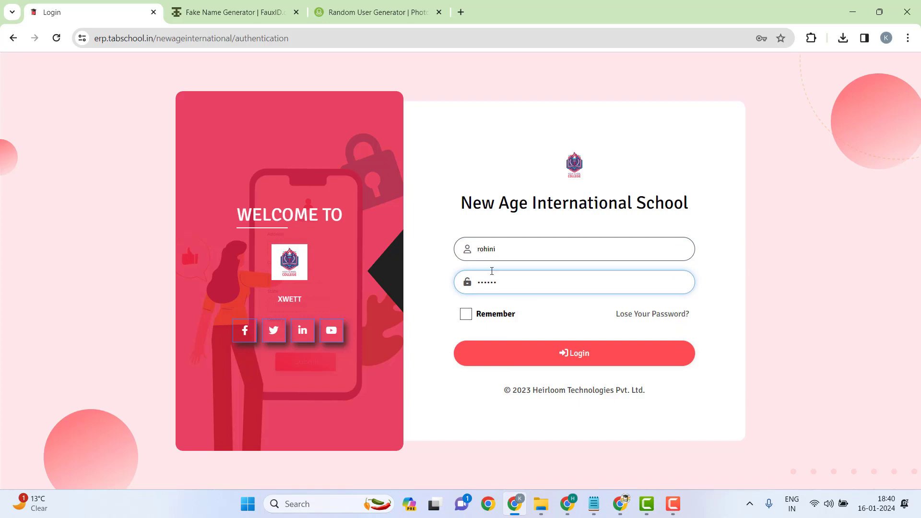
{"action": "left_click", "coordinate": [556, 353]}
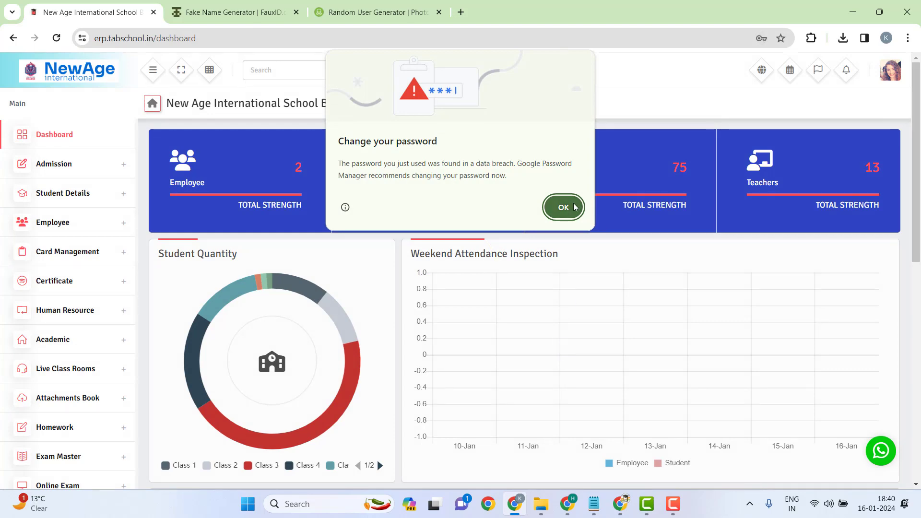
Step: Dismiss Chrome's change-password warning and save the admin login in the password manager
{"action": "left_click", "coordinate": [559, 206]}
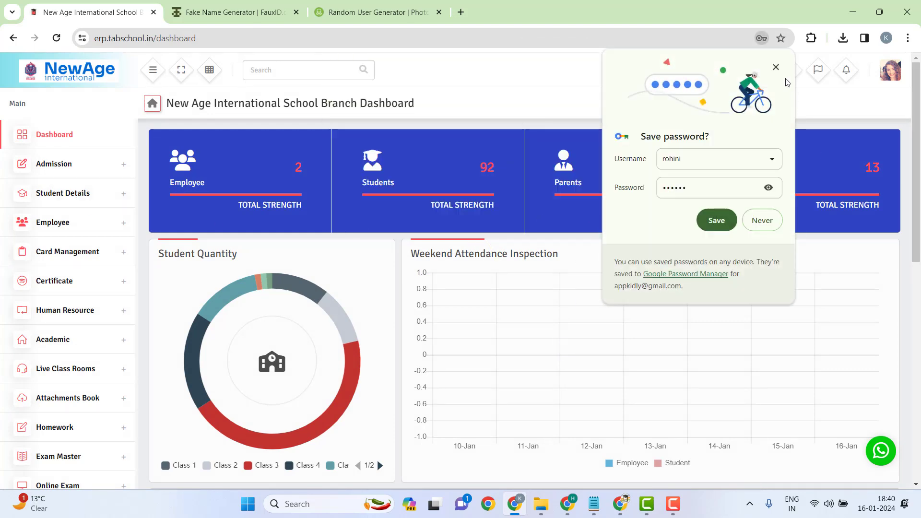
{"action": "left_click", "coordinate": [716, 220]}
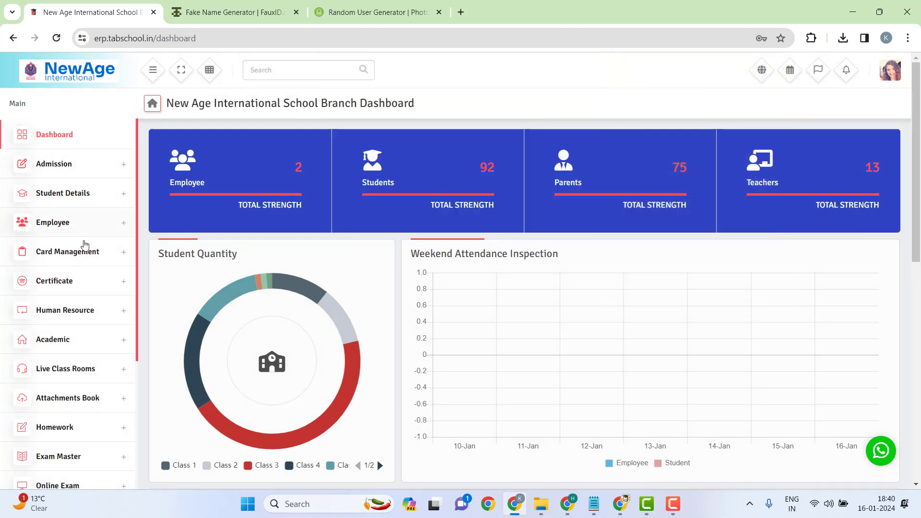
{"action": "scroll", "coordinate": [84, 245], "scroll_direction": "down", "scroll_amount": 4}
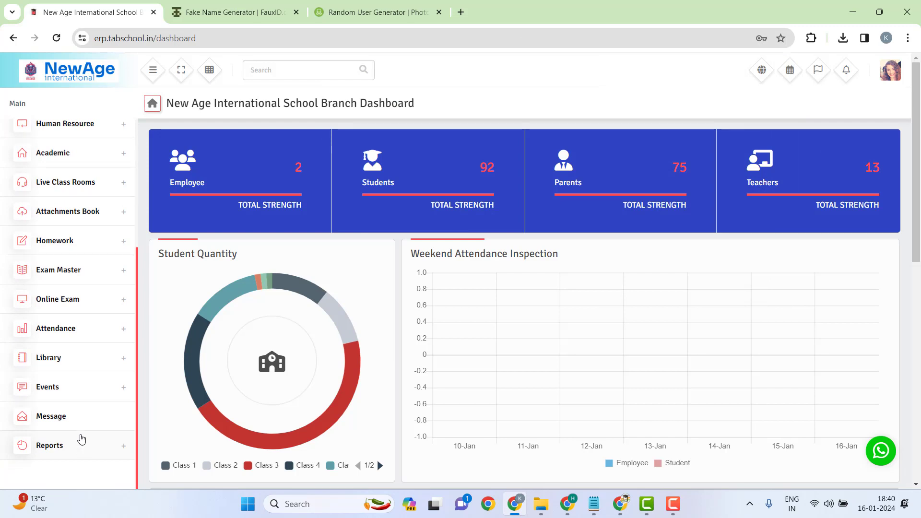
{"action": "scroll", "coordinate": [81, 439], "scroll_direction": "up", "scroll_amount": 4}
Step: Expand the sidebar sections and open Human Resource > Payroll > Salary Payment
{"action": "left_click", "coordinate": [62, 164]}
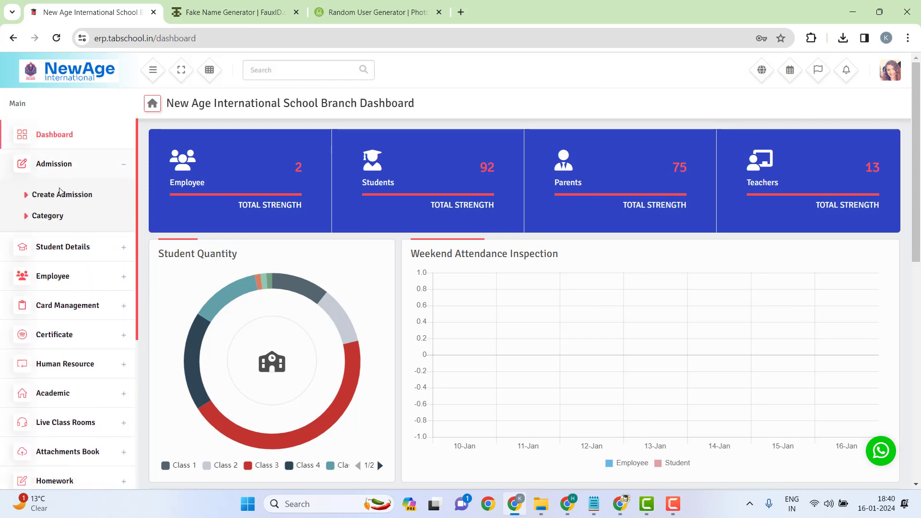
{"action": "left_click", "coordinate": [56, 248]}
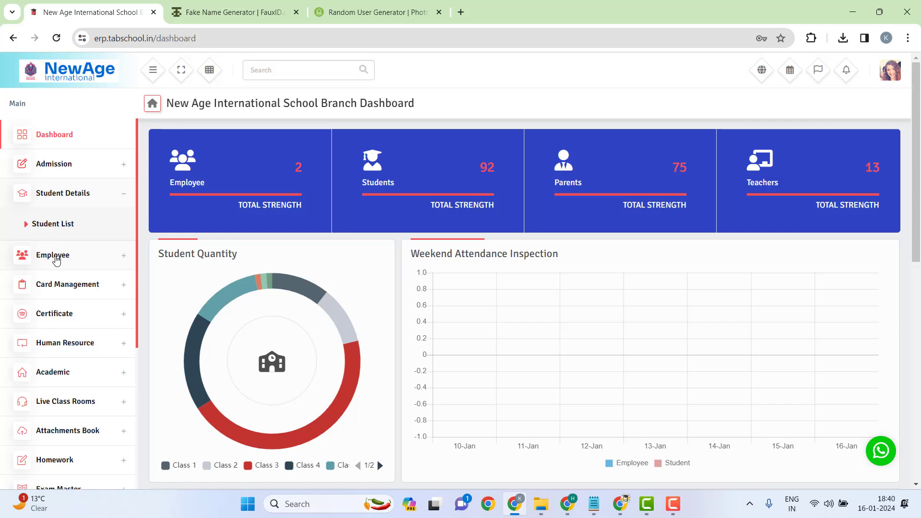
{"action": "left_click", "coordinate": [56, 258]}
{"action": "left_click", "coordinate": [68, 286]}
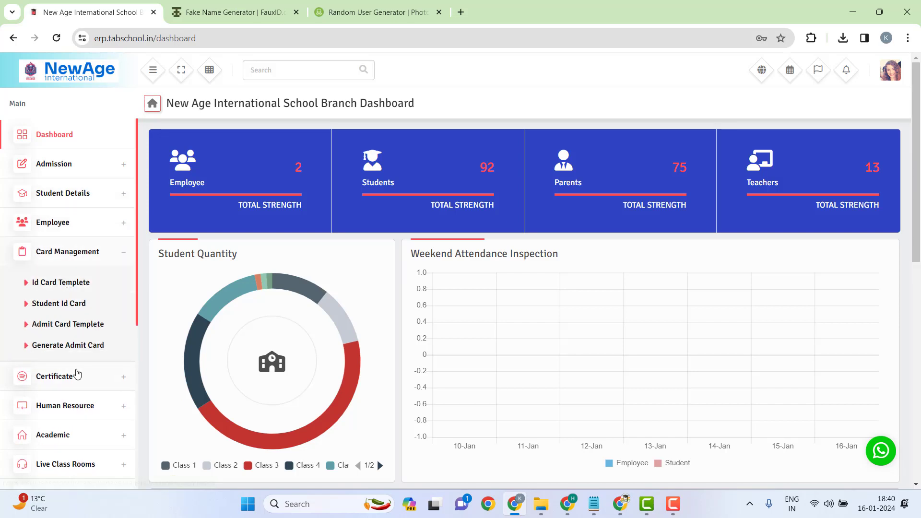
{"action": "left_click", "coordinate": [77, 374]}
{"action": "left_click", "coordinate": [76, 371]}
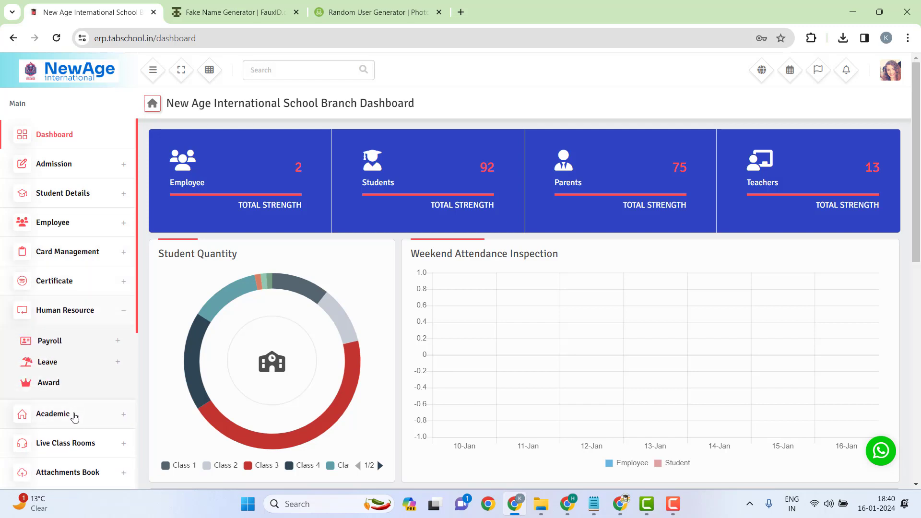
{"action": "left_click", "coordinate": [75, 416]}
{"action": "left_click", "coordinate": [82, 312]}
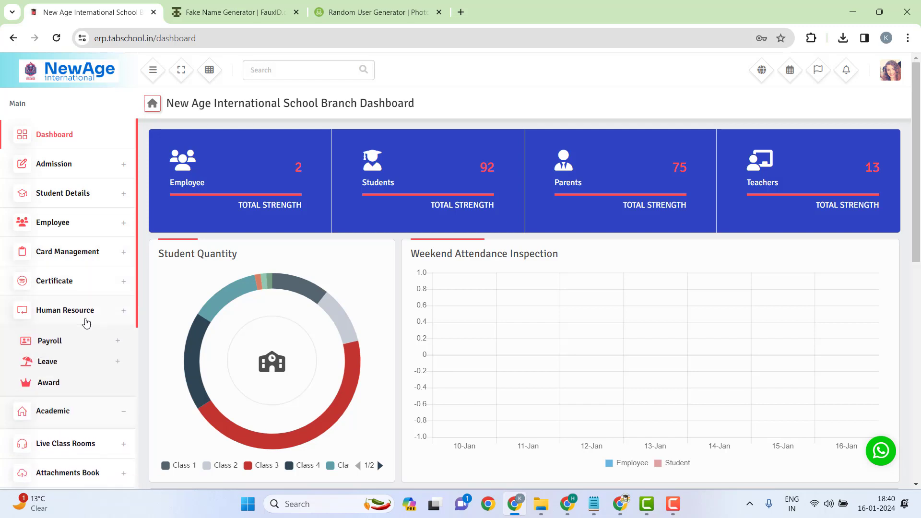
{"action": "left_click", "coordinate": [65, 343]}
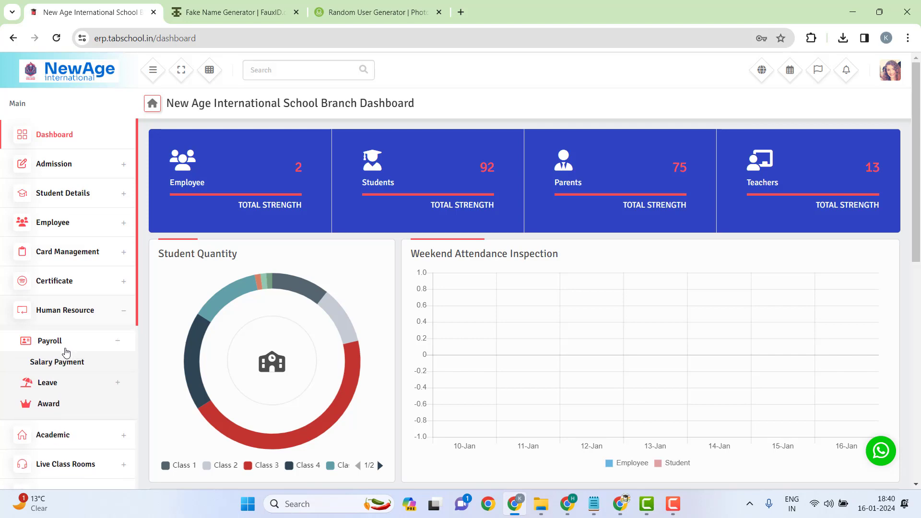
{"action": "left_click", "coordinate": [63, 367]}
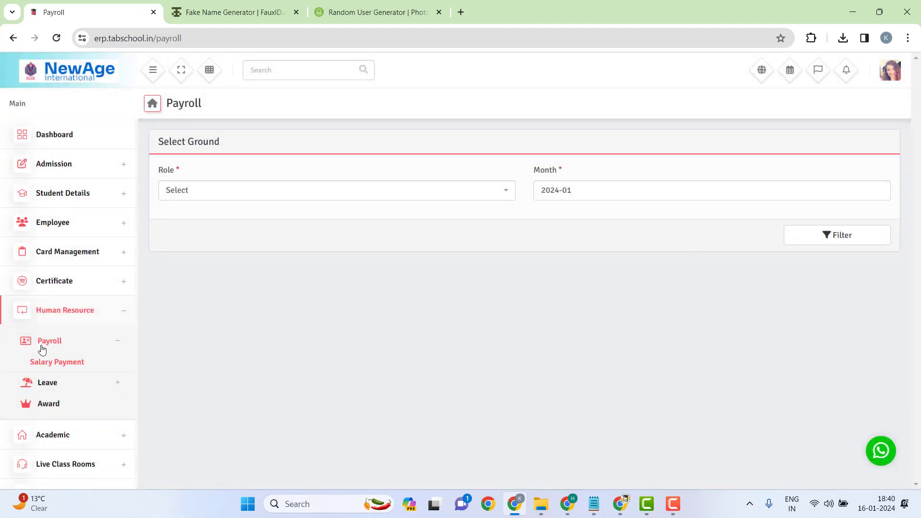
Step: Expand Live Class Rooms, Homework, Exam, Attendance, Library and Events menus, then open Mailbox
{"action": "scroll", "coordinate": [97, 420], "scroll_direction": "down", "scroll_amount": 1}
{"action": "left_click", "coordinate": [97, 416]}
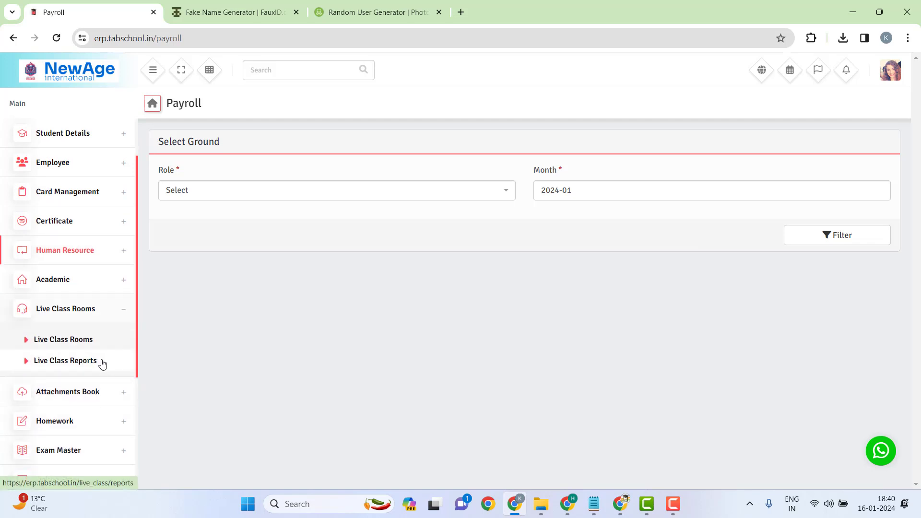
{"action": "left_click", "coordinate": [94, 390]}
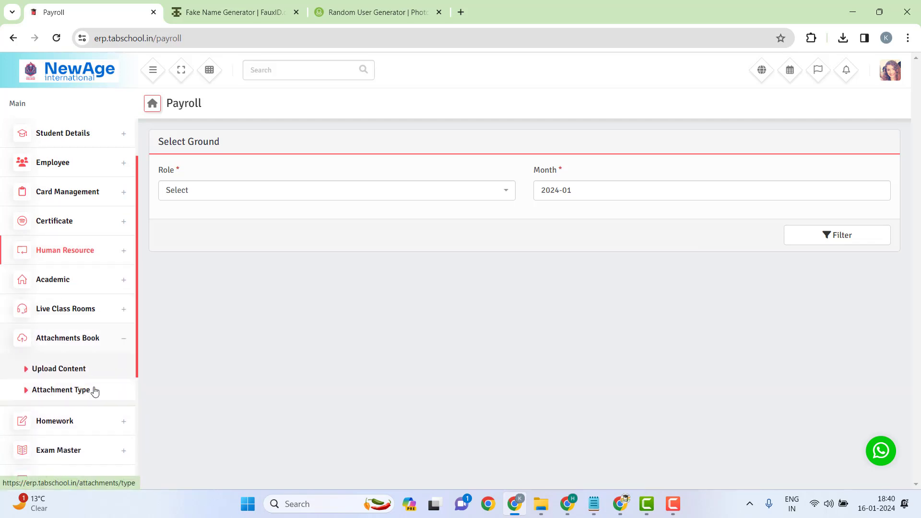
{"action": "left_click", "coordinate": [86, 430]}
{"action": "left_click", "coordinate": [87, 454]}
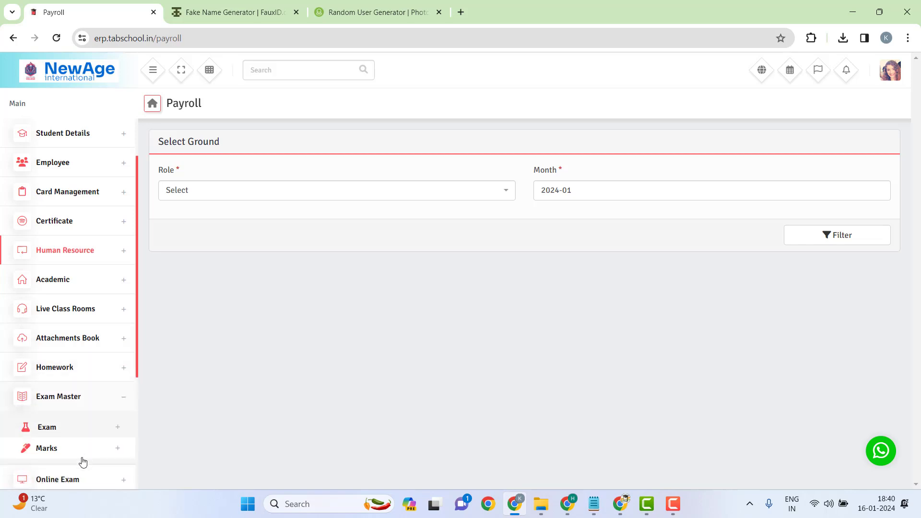
{"action": "left_click", "coordinate": [74, 480]}
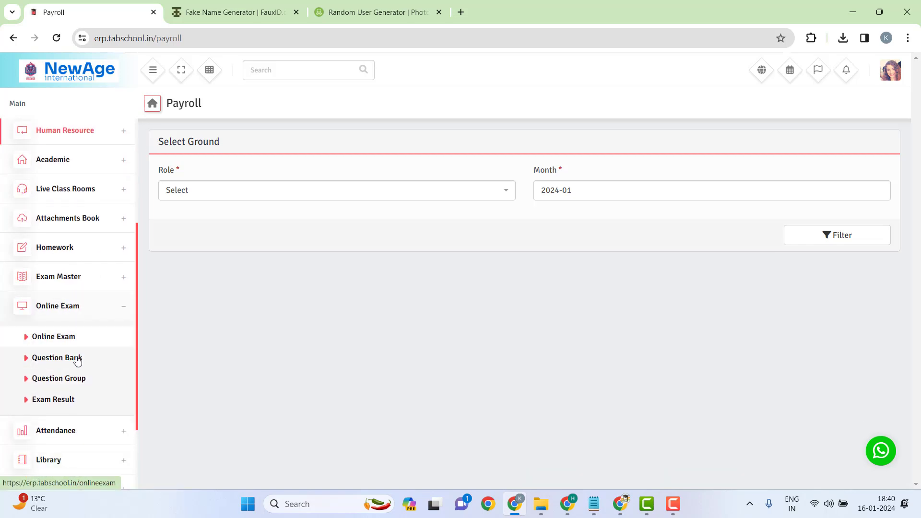
{"action": "left_click", "coordinate": [79, 439]}
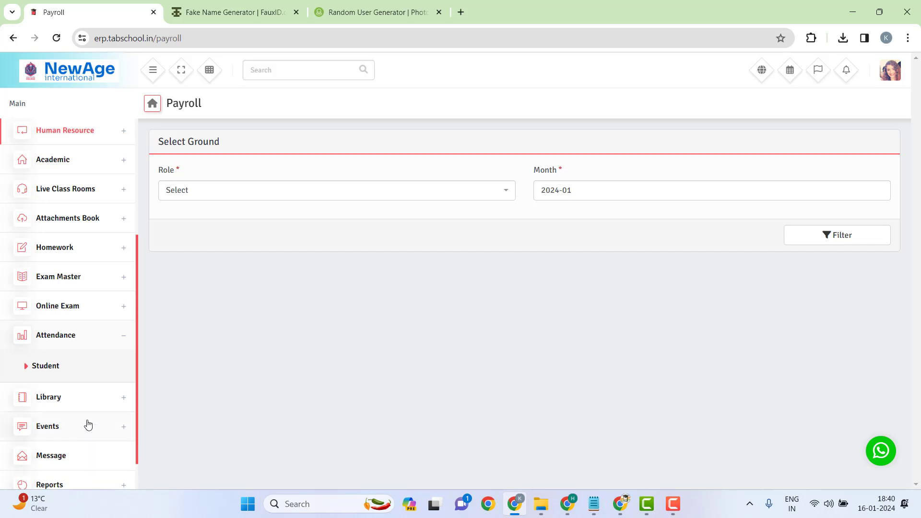
{"action": "left_click", "coordinate": [83, 405]}
{"action": "left_click", "coordinate": [78, 446]}
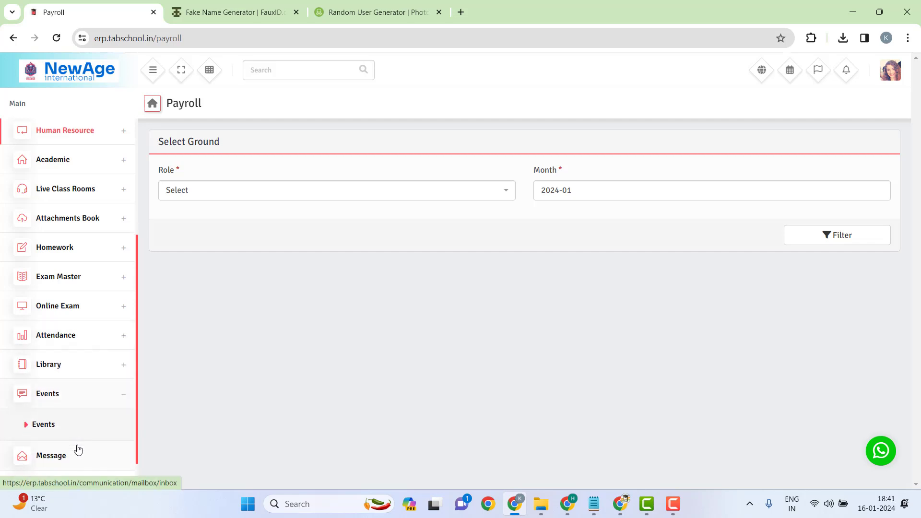
{"action": "left_click", "coordinate": [73, 457]}
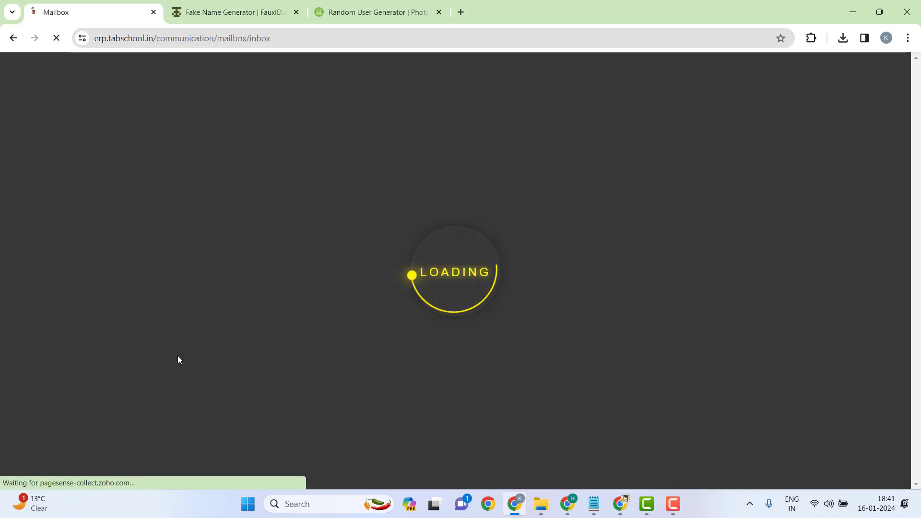